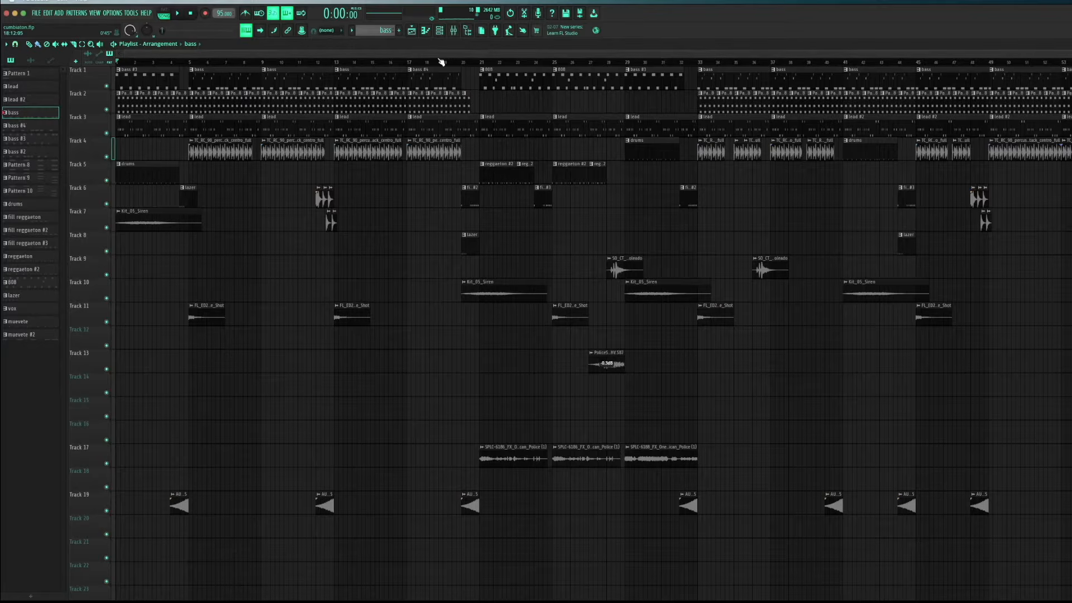
Check the mixer briefly and display the upper instruments of the channel rack over the playlist
left_click(453, 30)
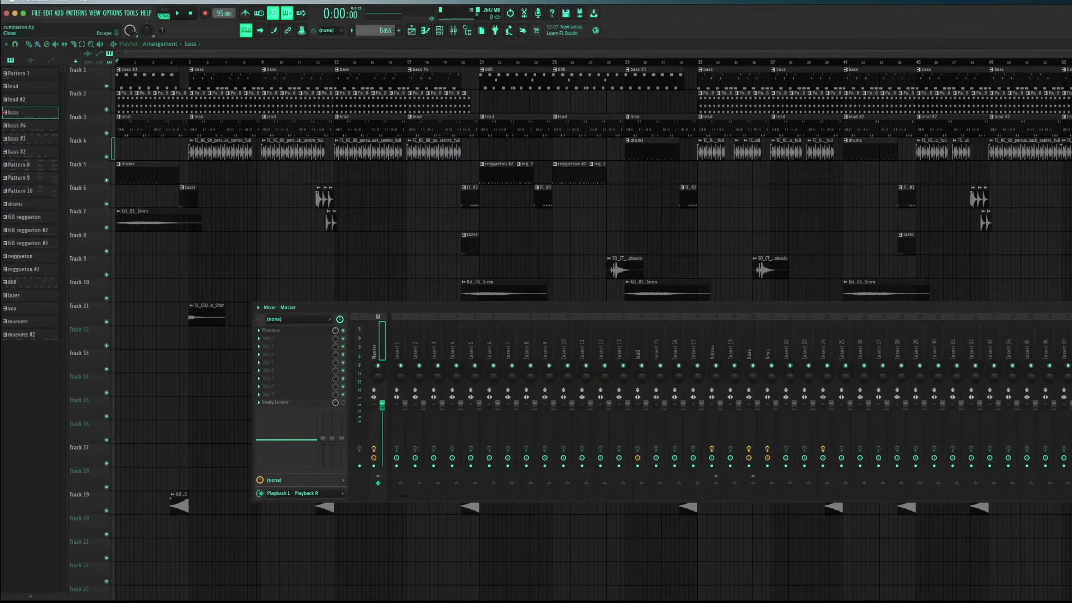
key("F9")
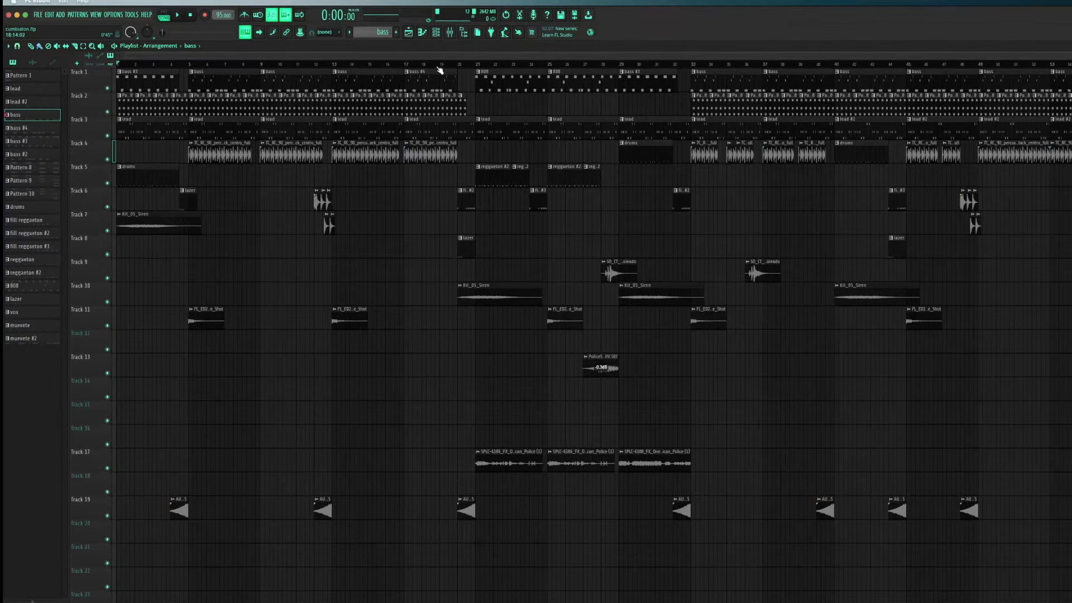
key("super+s")
left_click(436, 32)
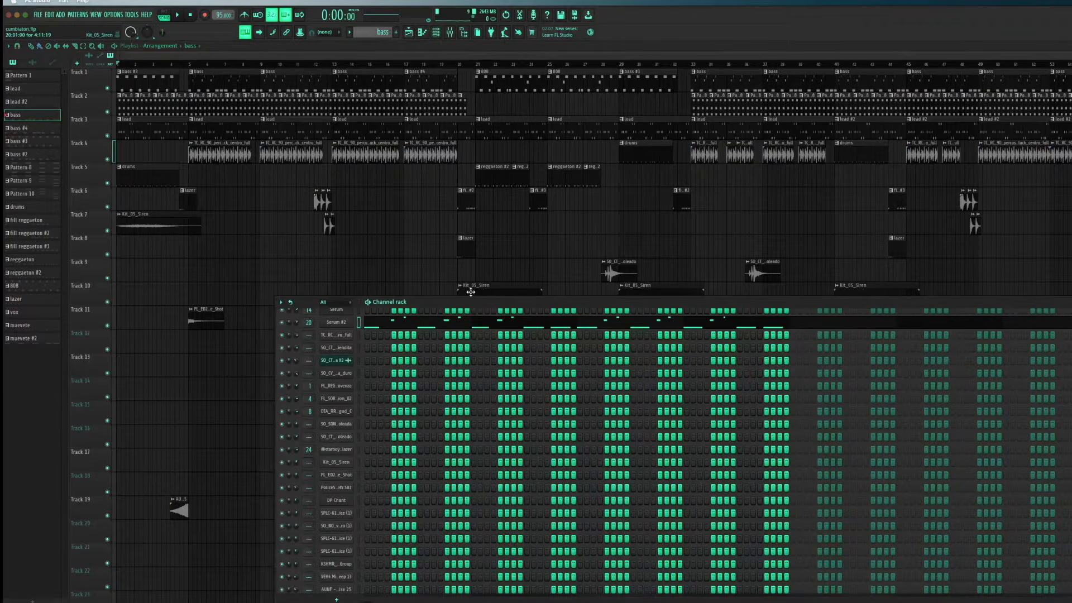
scroll(346, 370, "up", 5)
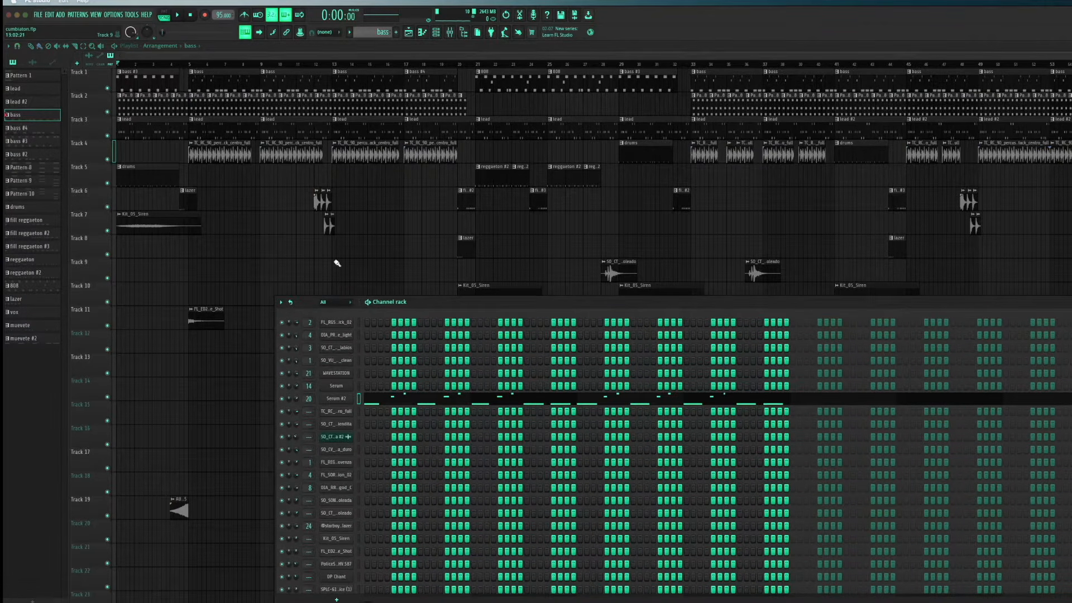
Inspect the sampler settings and waveform of the TC_RC_90_percussion_stack_centro_full clip on Track 4
double_click(233, 157)
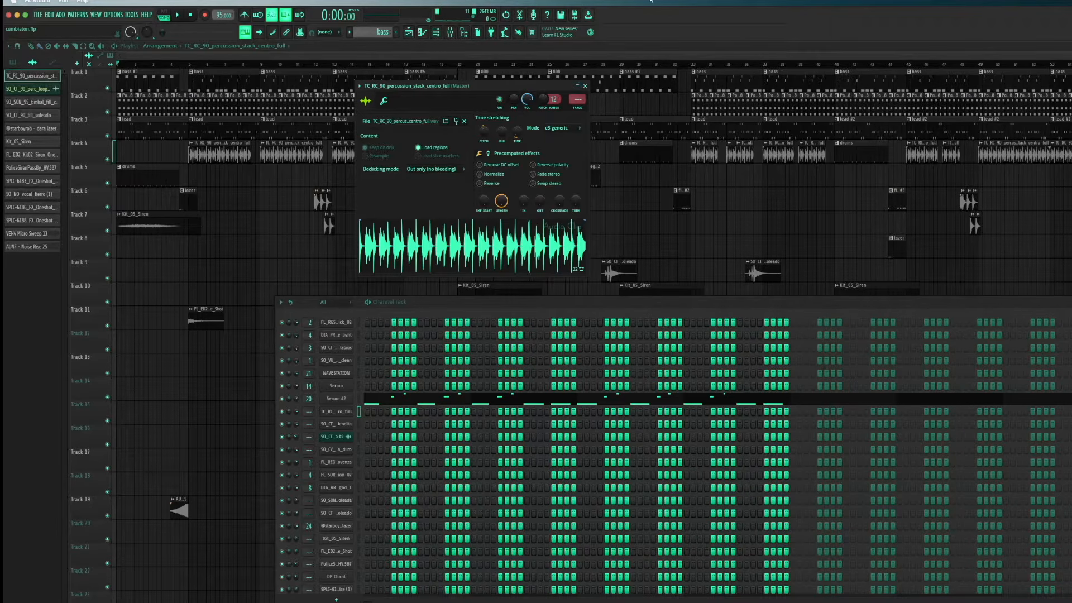
left_click(455, 241)
left_click(584, 85)
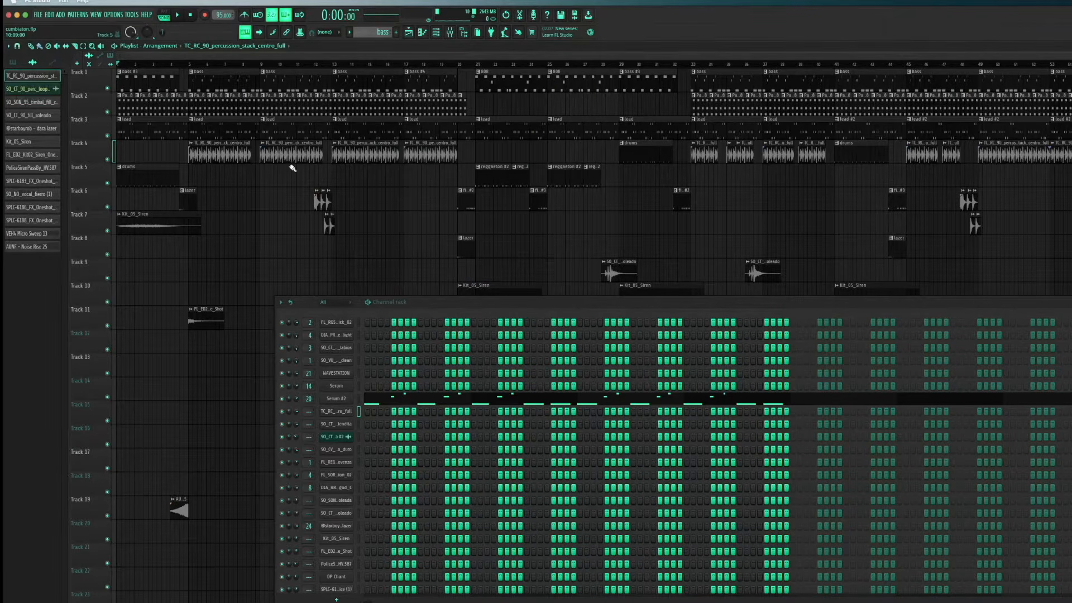
double_click(227, 159)
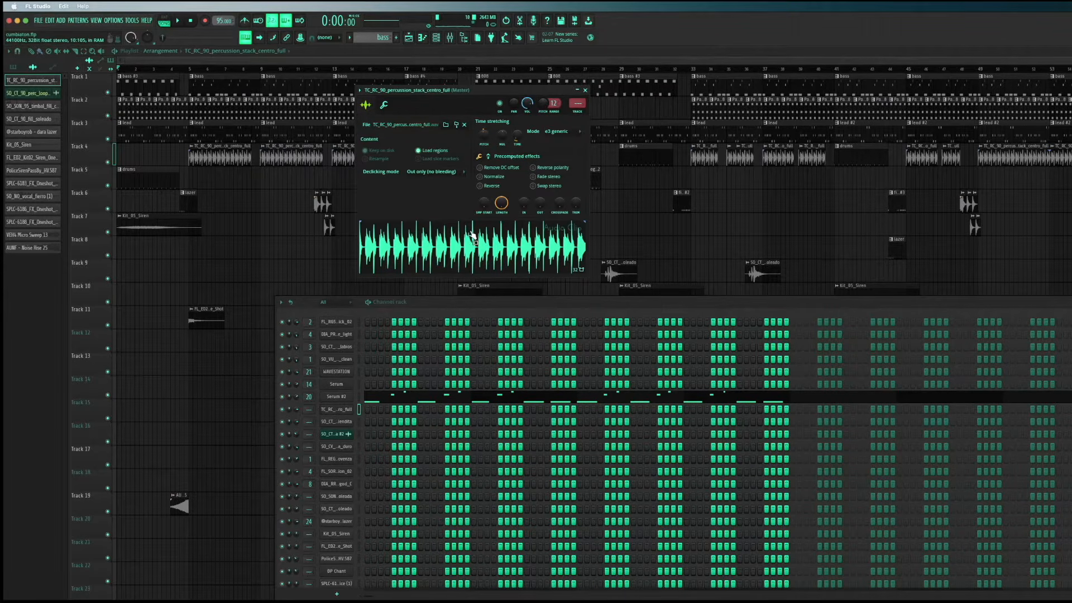
left_click(584, 90)
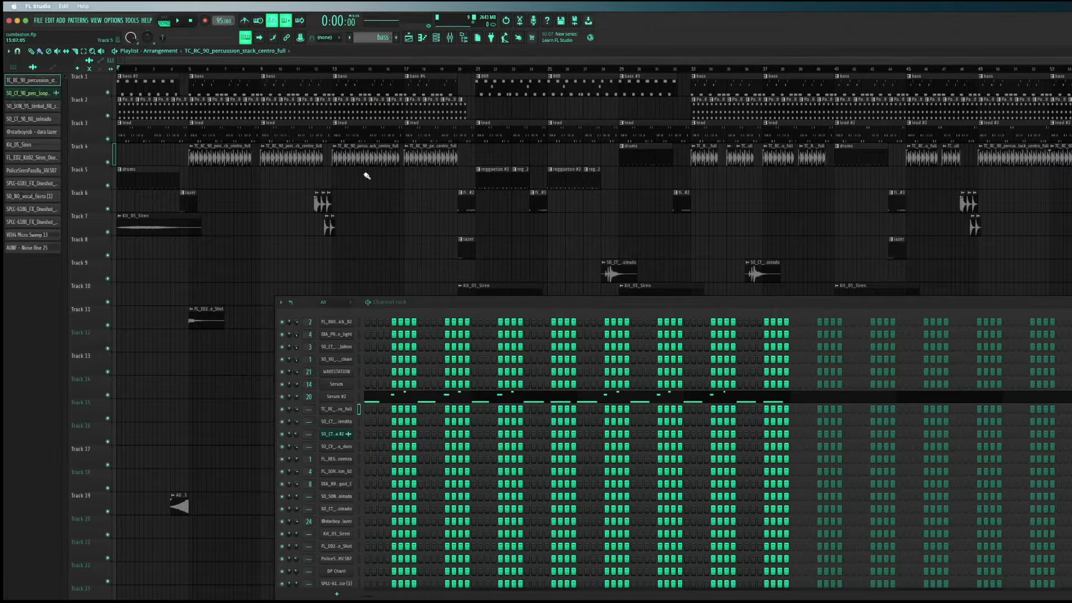
Open the reggaeton #2 pattern from Track 5 and play it in pattern mode with the channel rack displayed
double_click(491, 181)
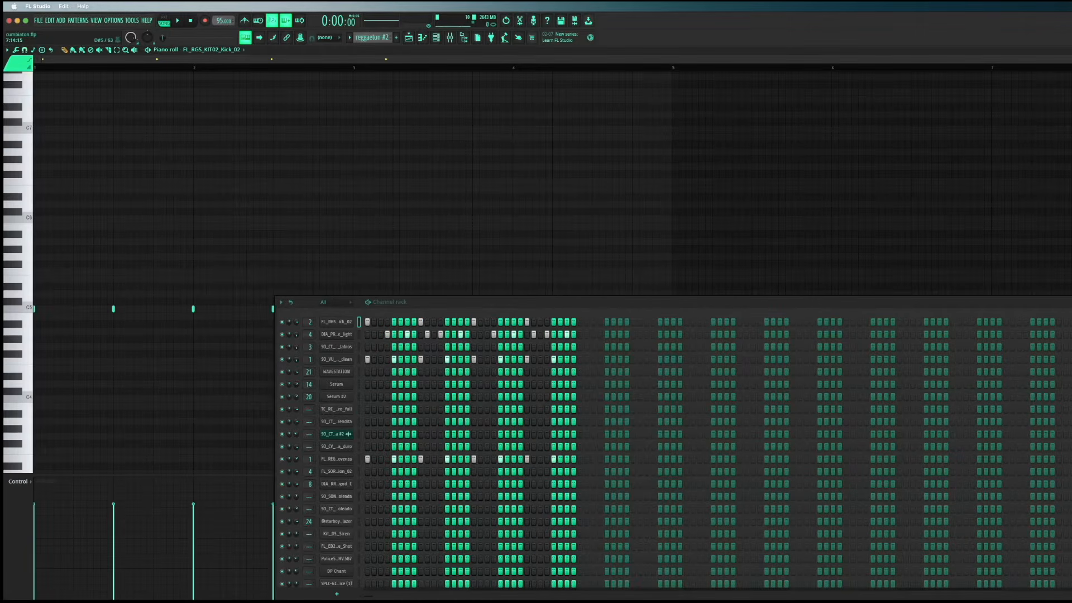
key("F6")
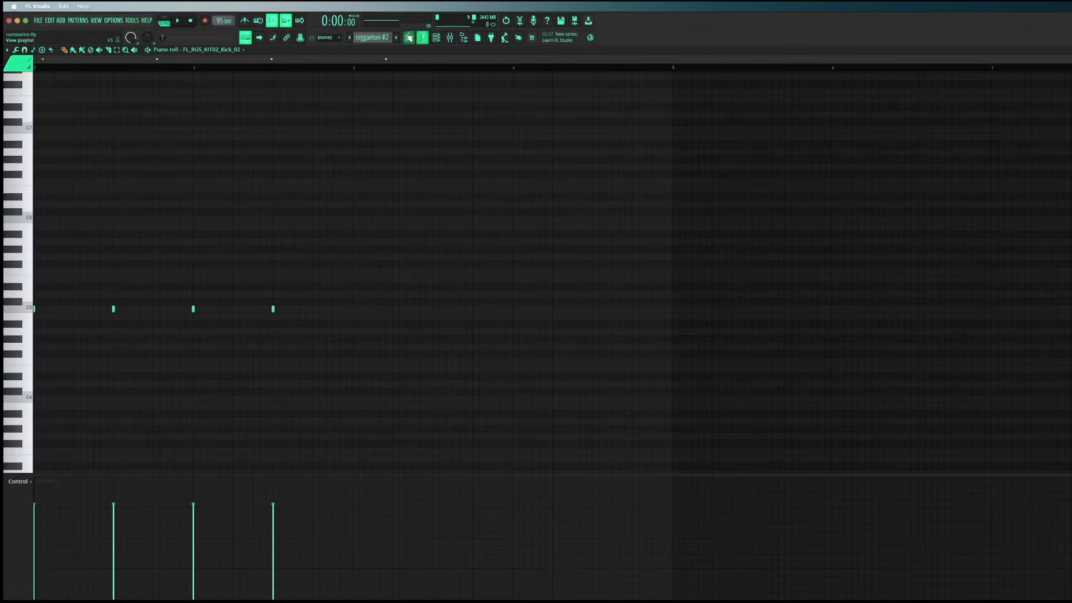
left_click(436, 38)
left_click(164, 21)
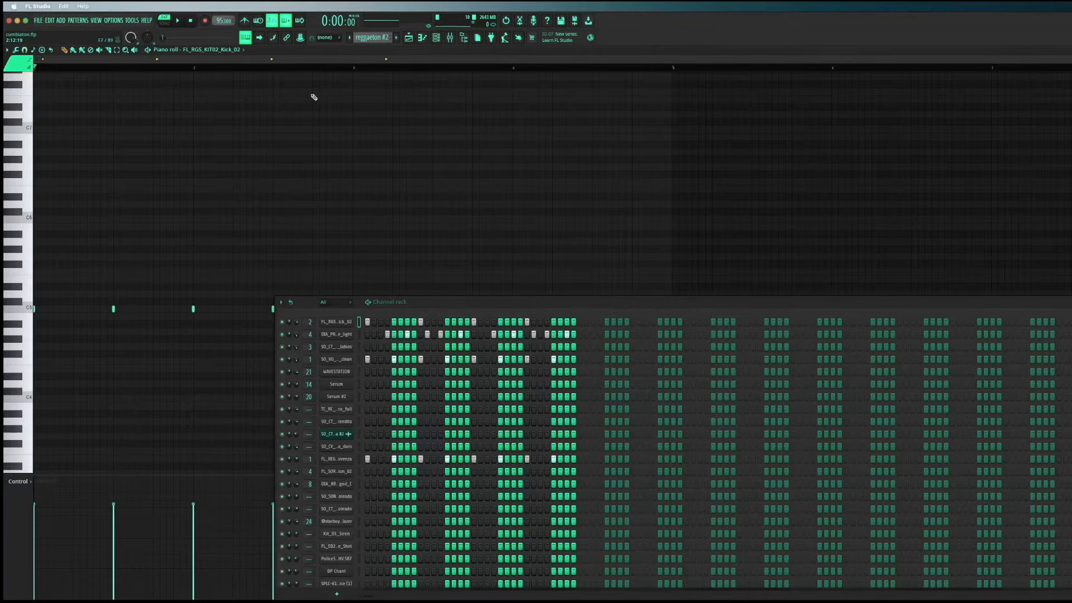
left_click_drag(466, 301, 372, 192)
key("space")
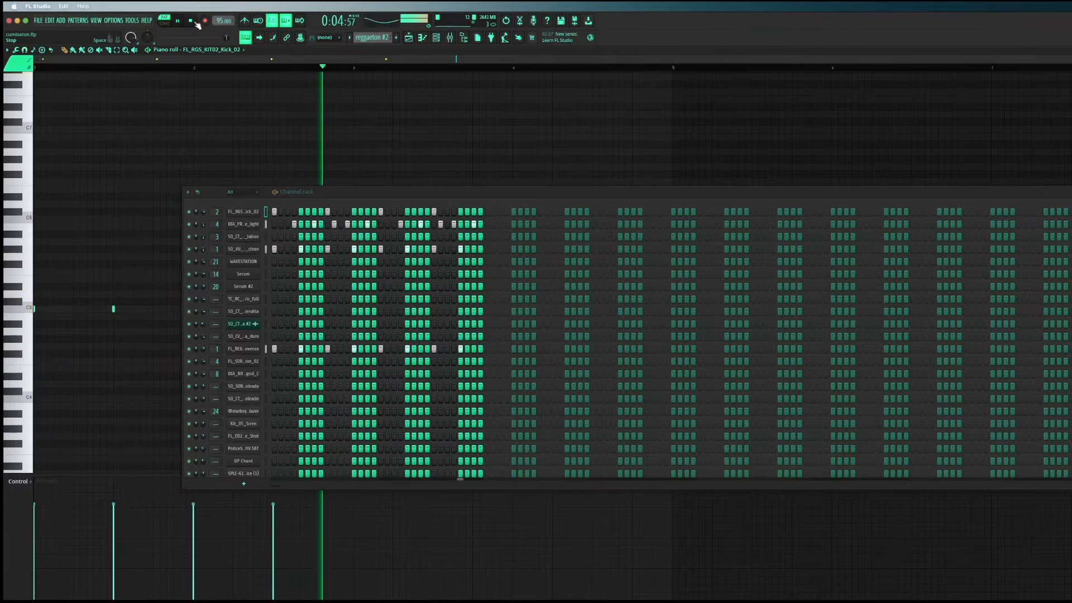
key("space")
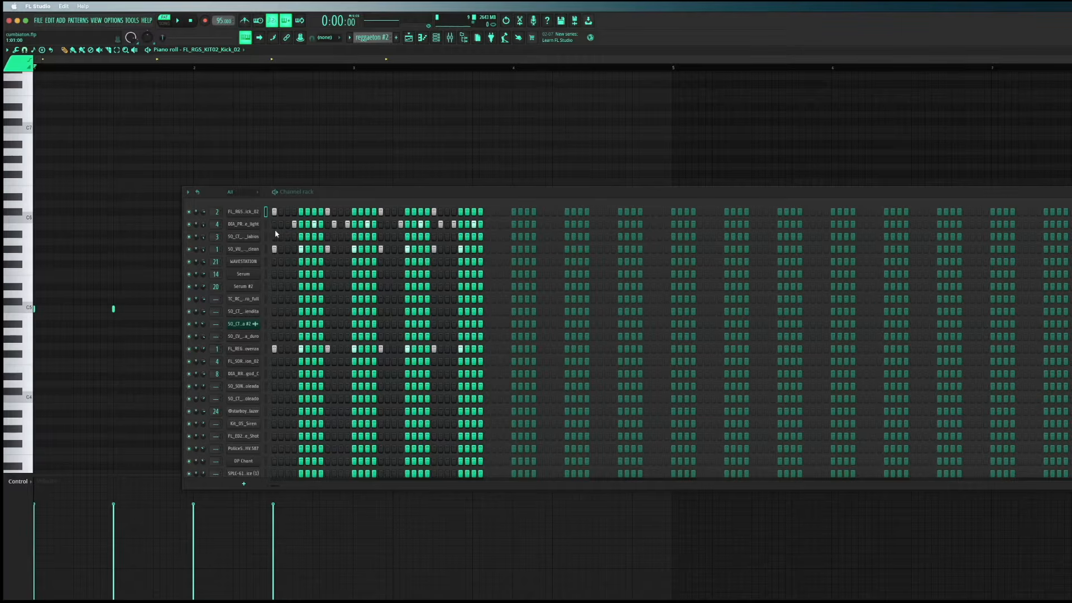
Open the DIA_PRL_snare_light channel's sampler and listen to the snare within the reggaeton #2 pattern
left_click(244, 224)
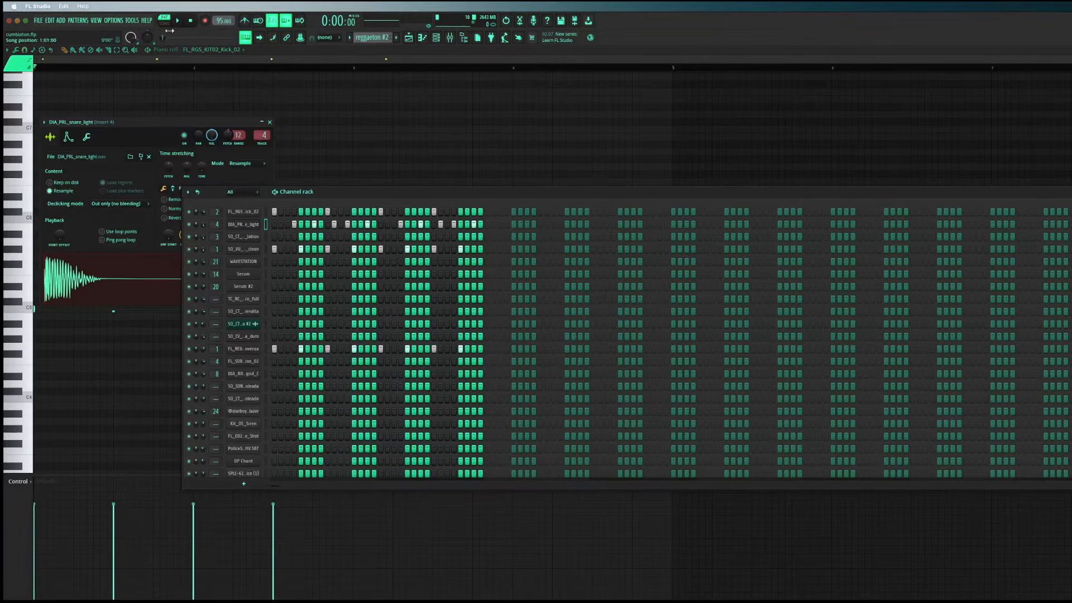
left_click(176, 22)
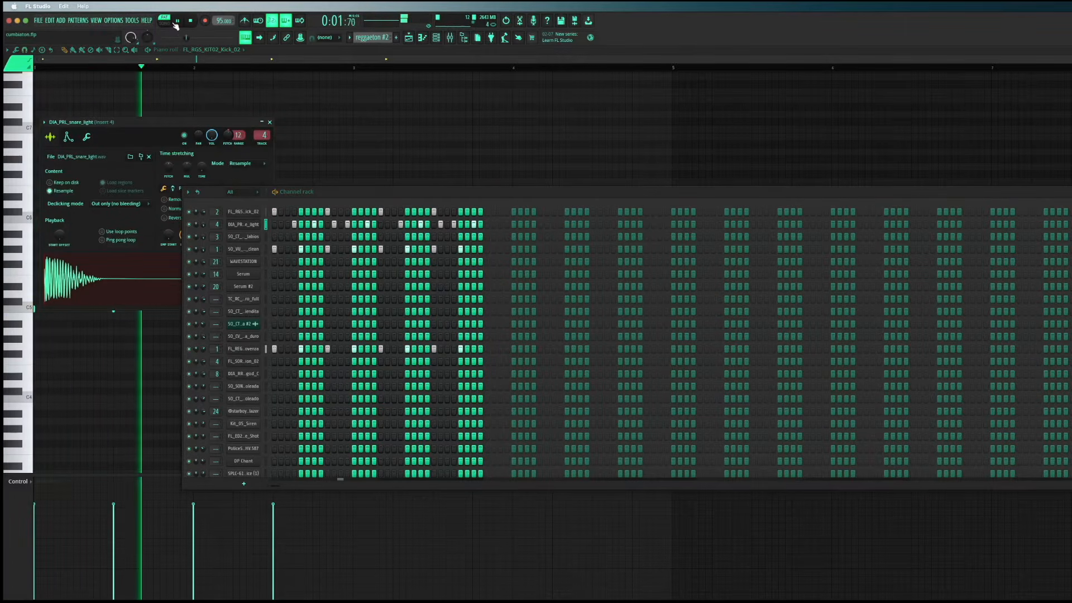
key("space")
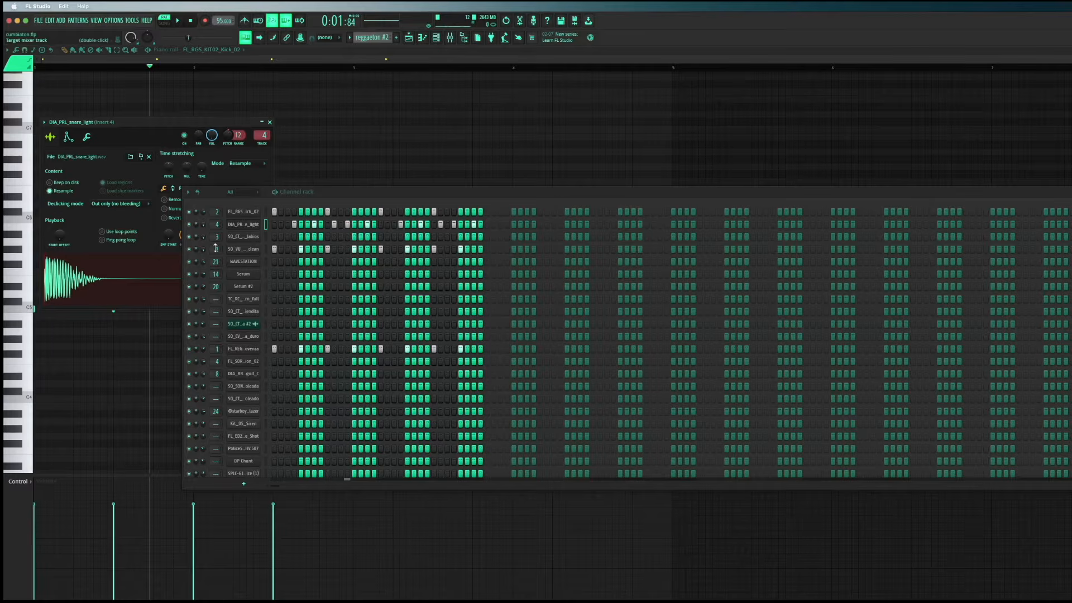
Inspect the SO_VU_kick_hola_clean and FL_RGS_KIT02_Kick_02 samples, and play the reggaeton #2 pattern
left_click(243, 249)
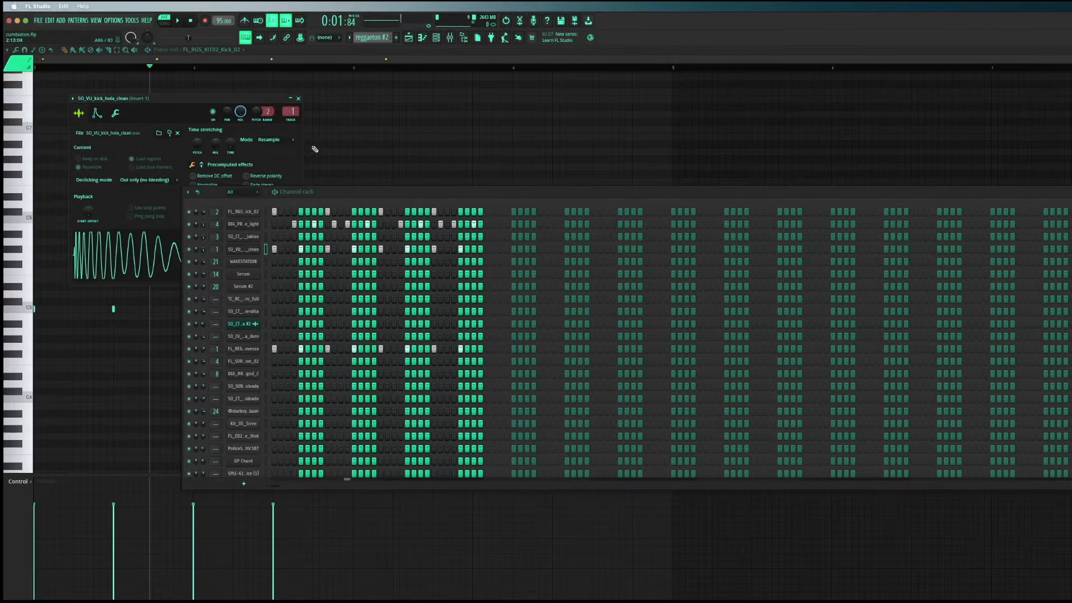
left_click(298, 98)
left_click(244, 211)
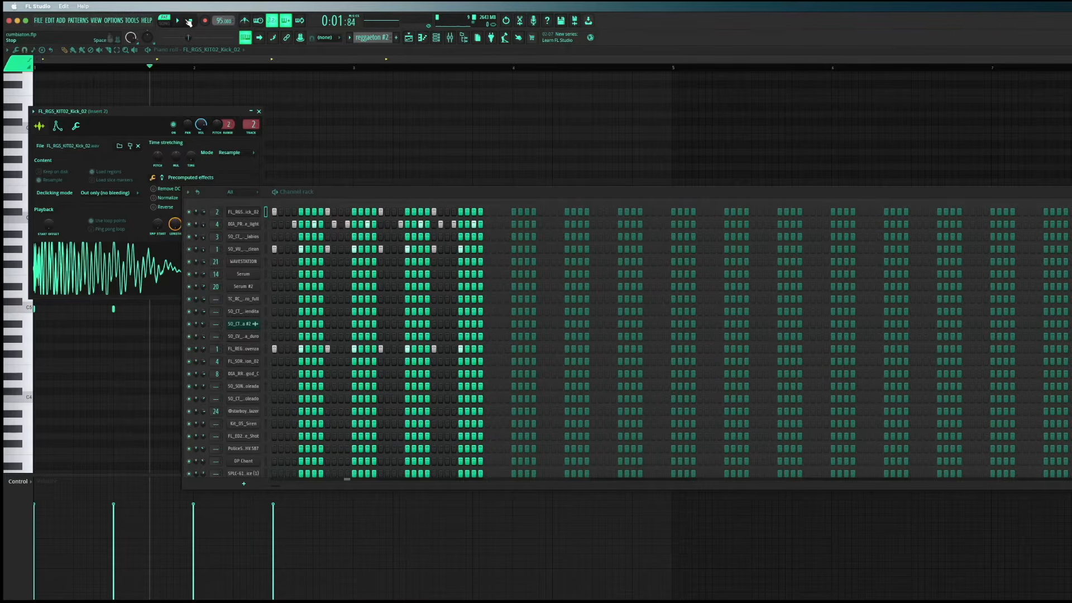
key("space")
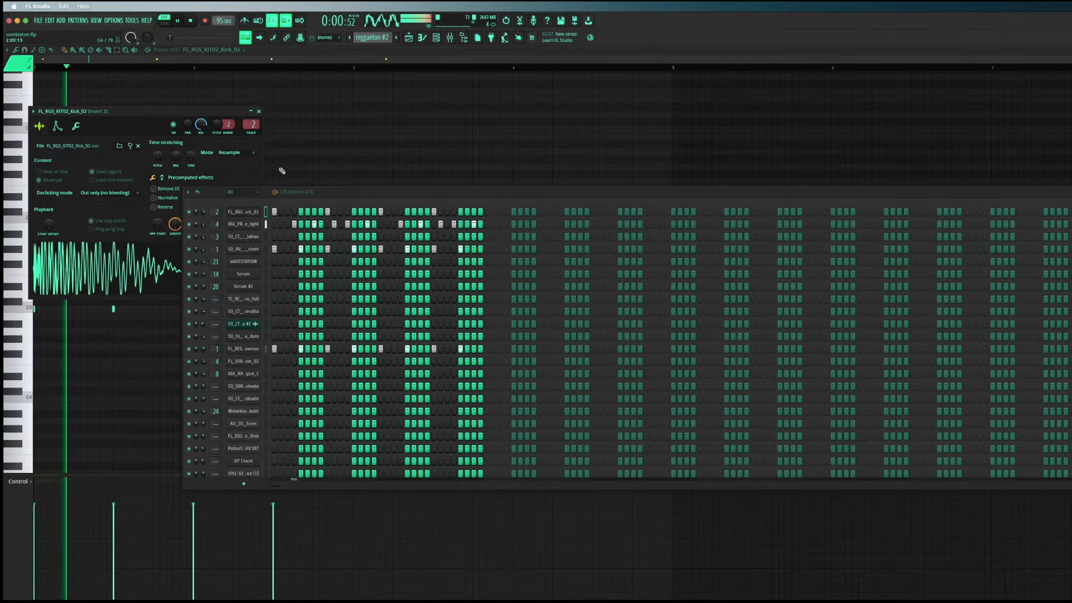
key("space")
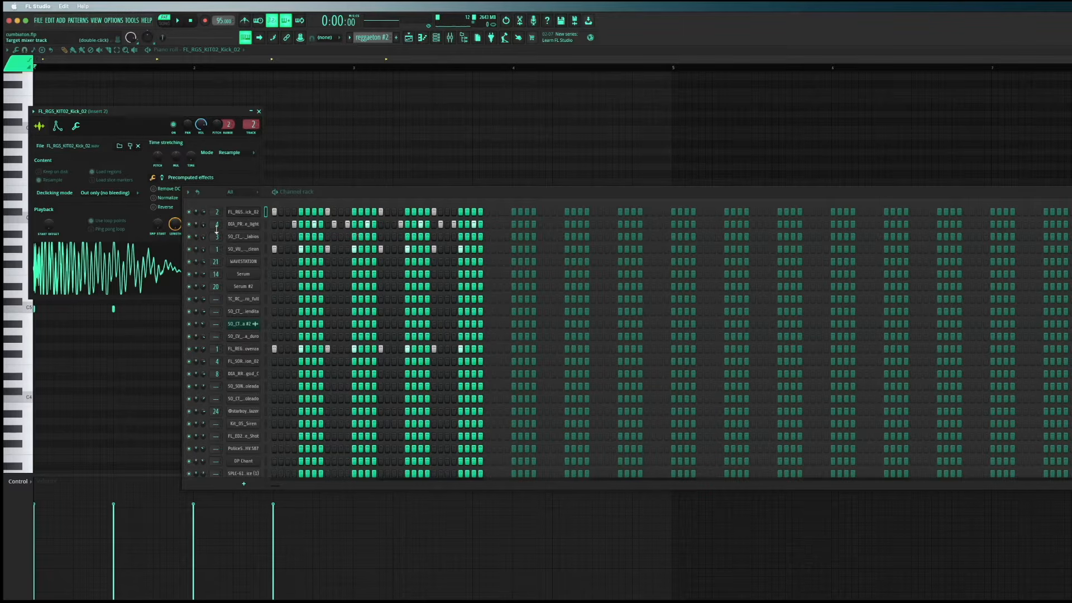
Audition the reggaeton #2 pattern with the FL_RGS_KIT02_Kick_02 channel muted, and re-enable the channel
left_click(189, 211)
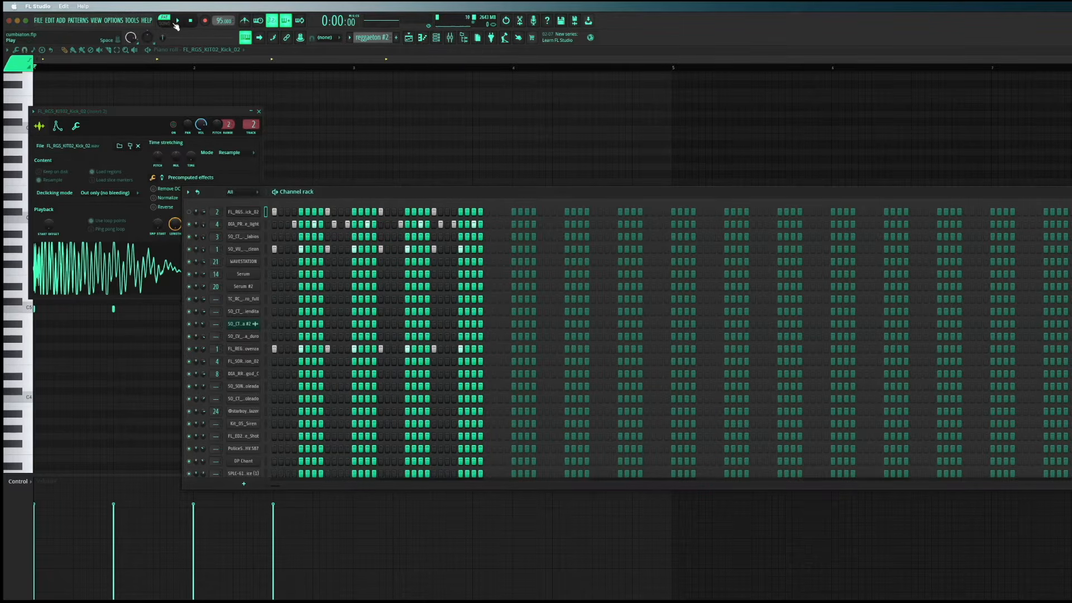
left_click(177, 22)
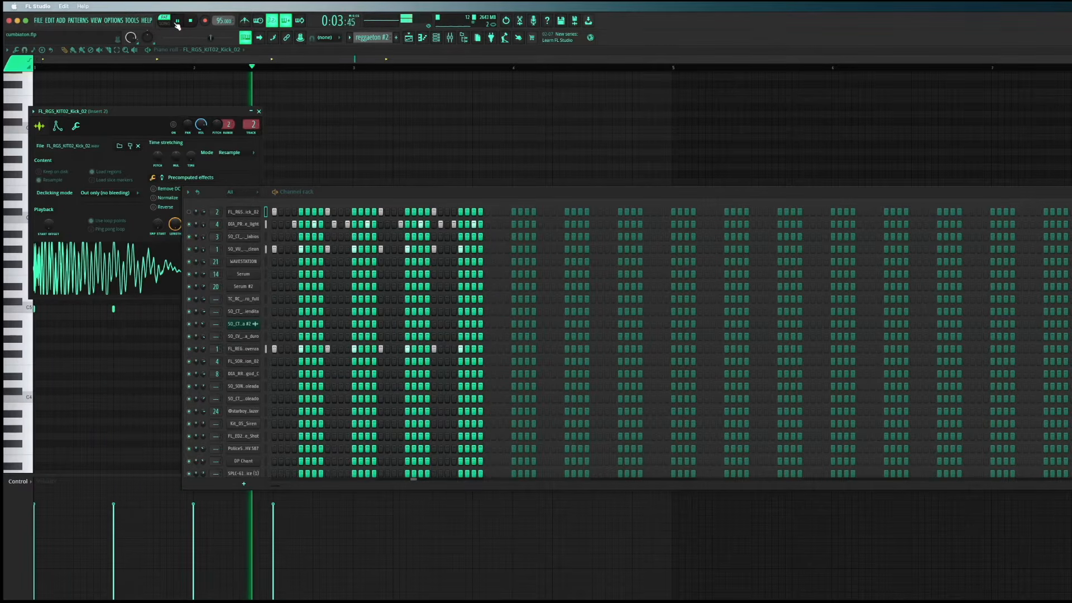
key("space")
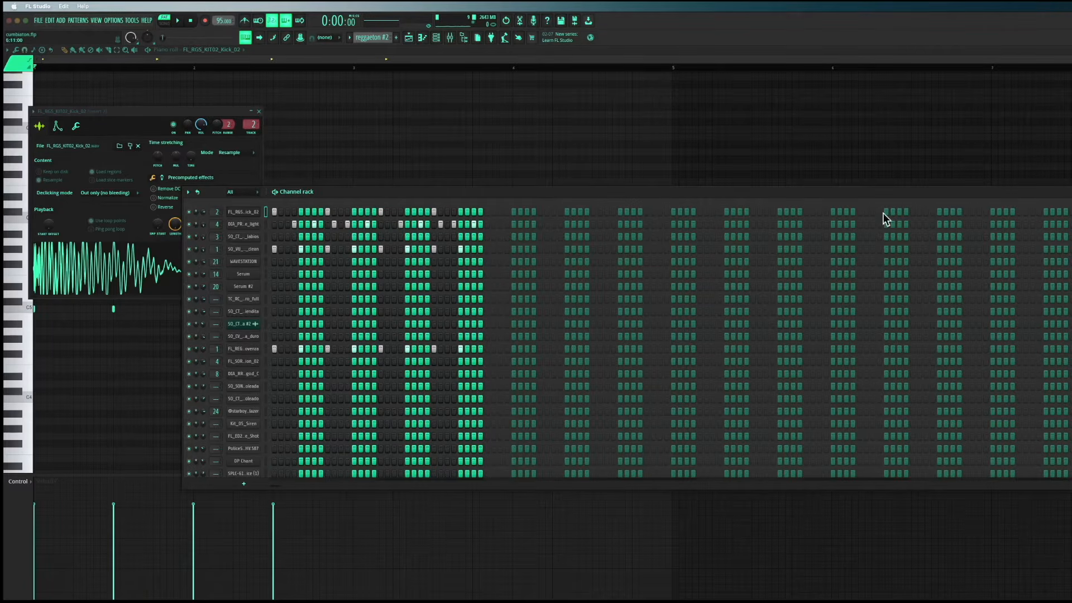
Return to the playlist, open the fill reggaeton #2 pattern from Track 6 in the piano roll, and play it
left_click(1071, 192)
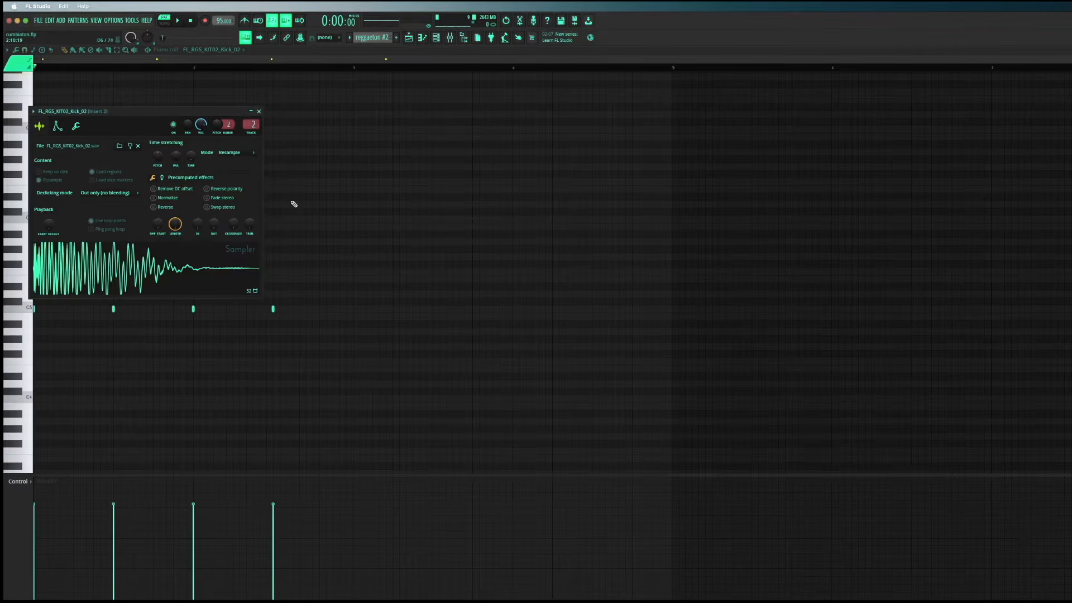
left_click(258, 111)
left_click(1071, 50)
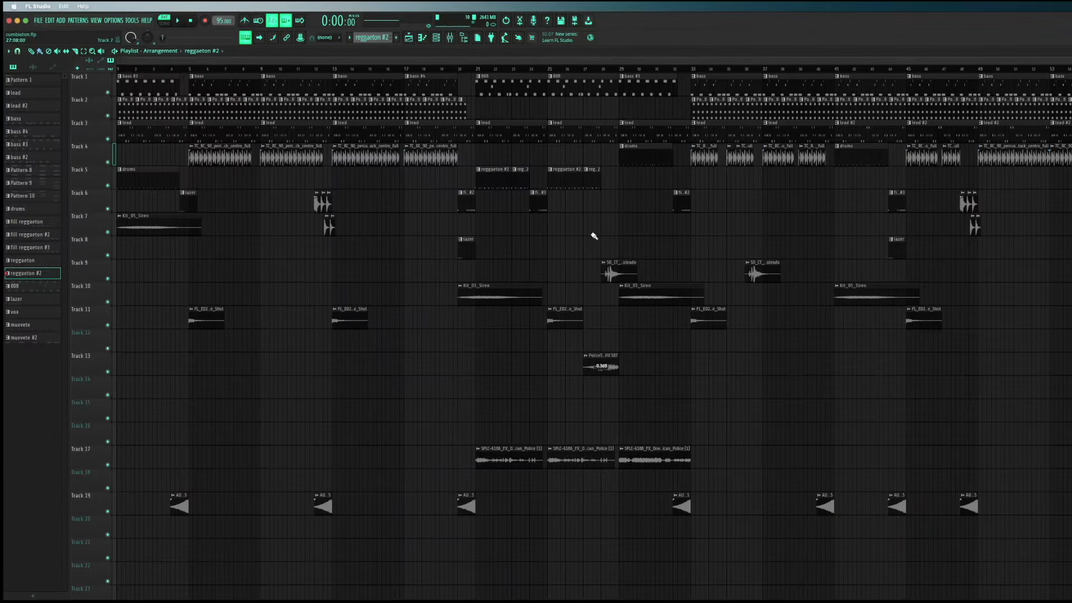
double_click(469, 203)
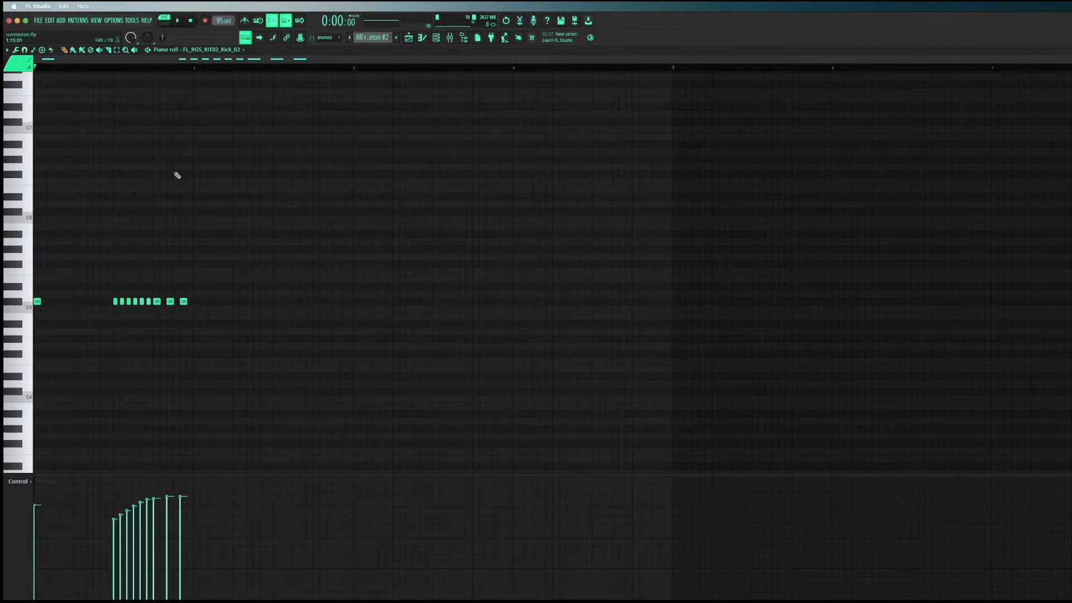
left_click(178, 21)
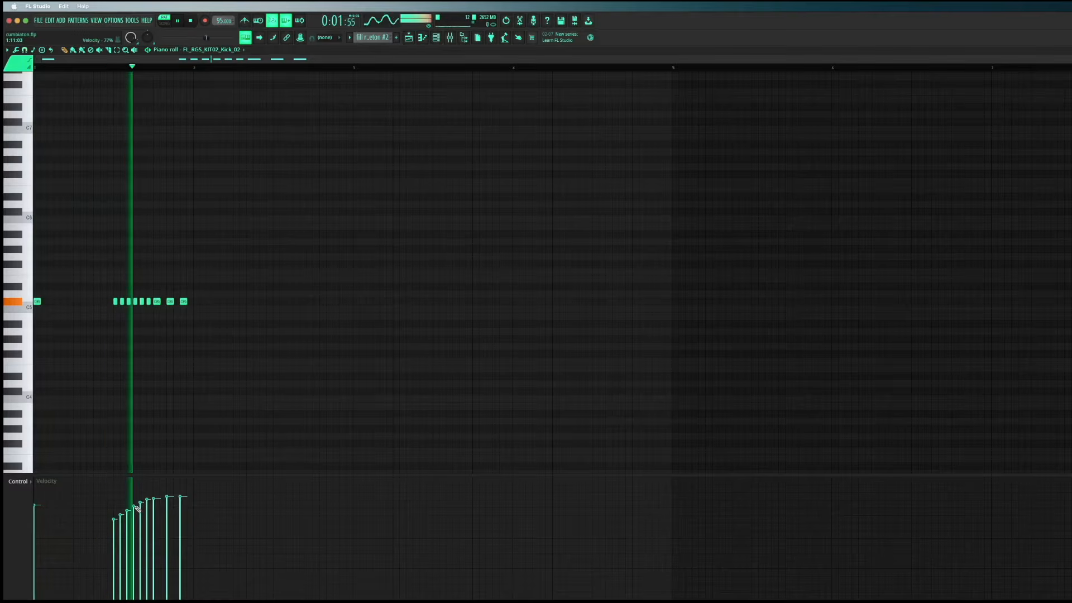
key("space")
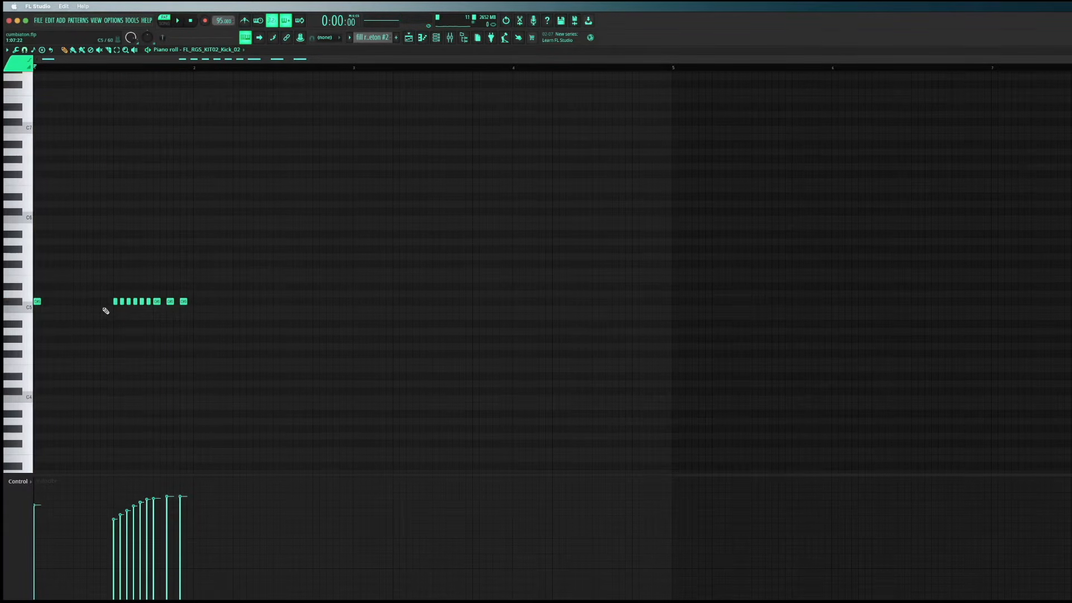
Set the piano roll snap to 1/3 step for the kick fill and play the fill pattern
scroll(105, 311, "up", 3)
scroll(108, 309, "down", 1)
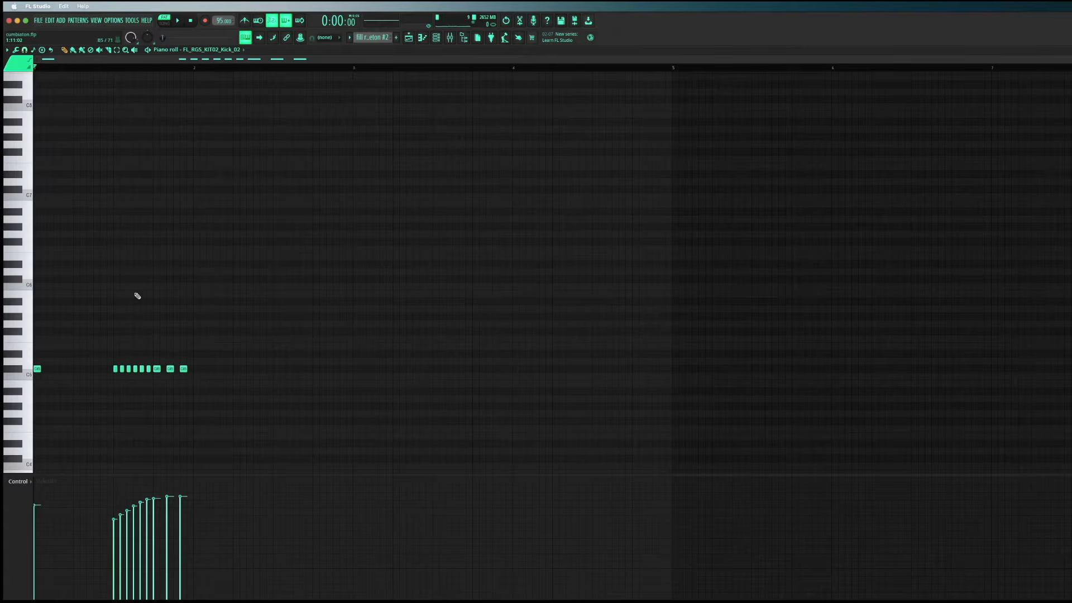
scroll(83, 367, "down", 1)
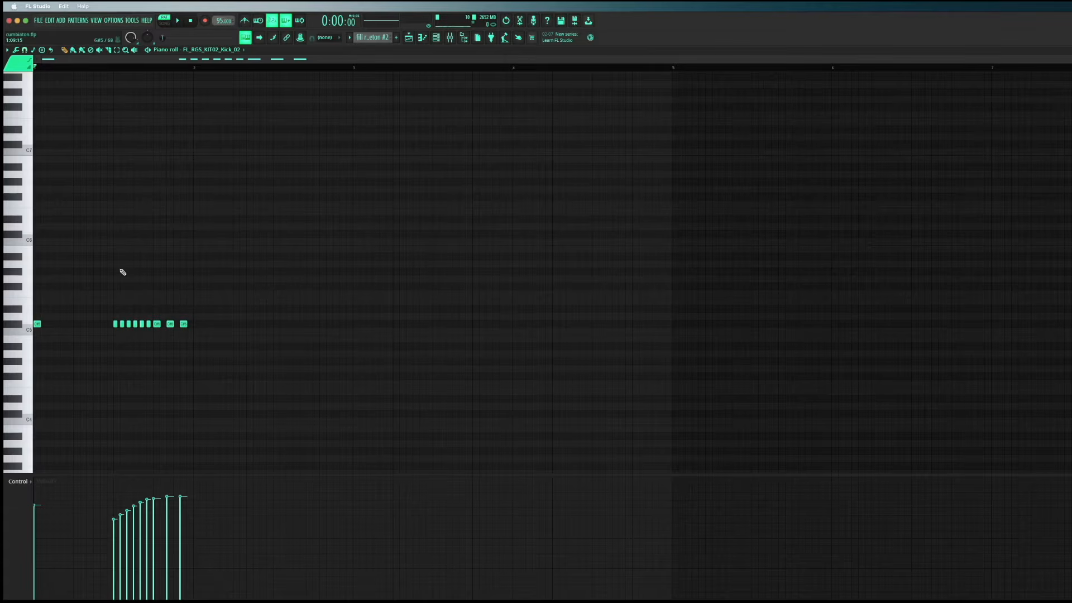
scroll(201, 313, "up", 1)
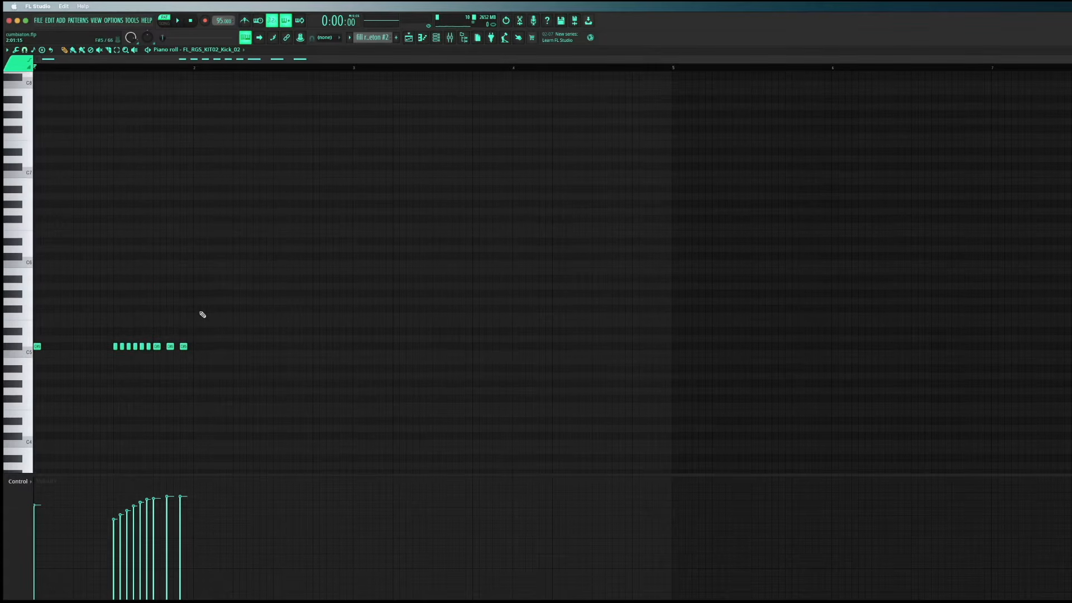
left_click(114, 346)
left_click(17, 50)
left_click(19, 51)
left_click(26, 50)
left_click(26, 52)
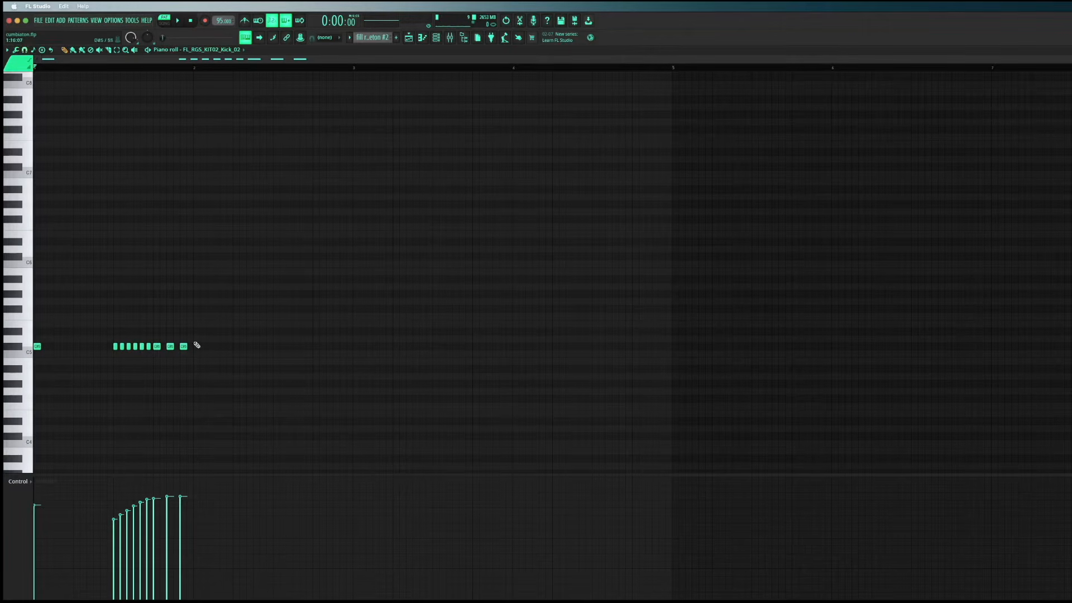
left_click(27, 52)
left_click(30, 112)
left_click(24, 50)
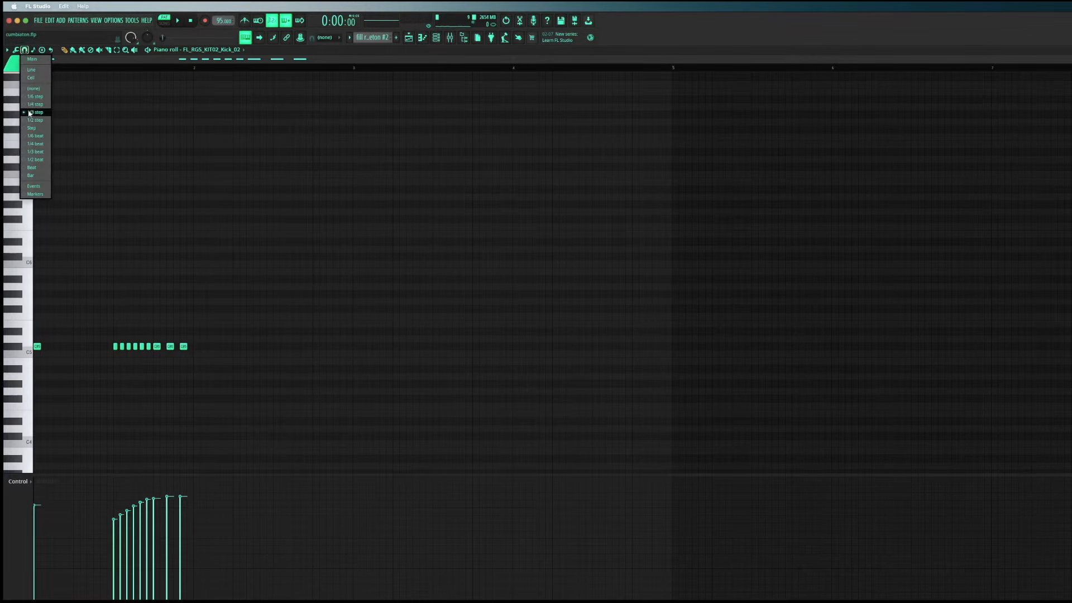
left_click(31, 112)
left_click(24, 51)
left_click(31, 112)
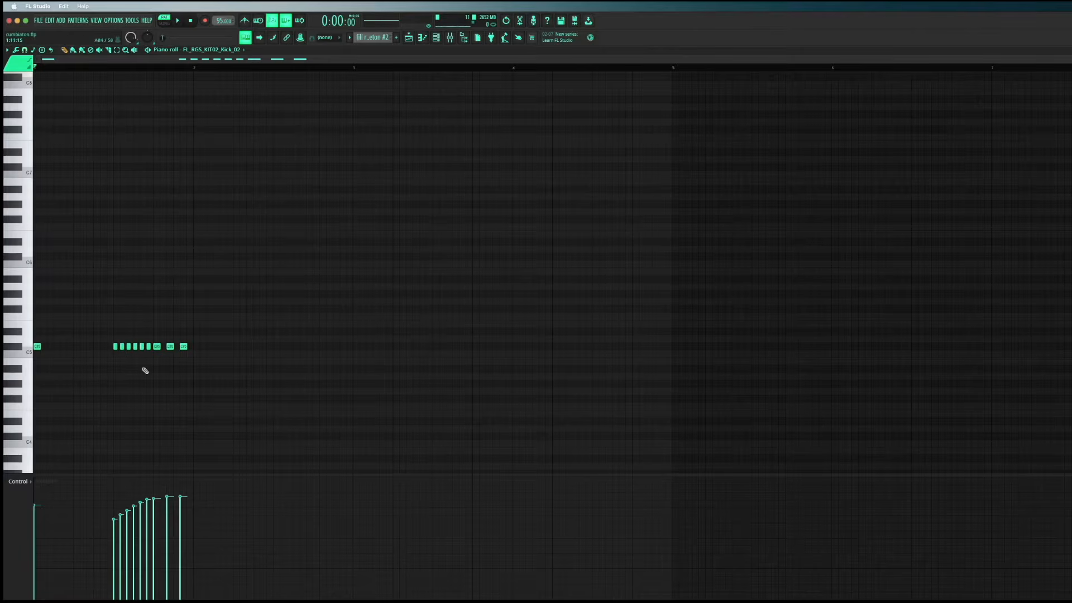
left_click(180, 21)
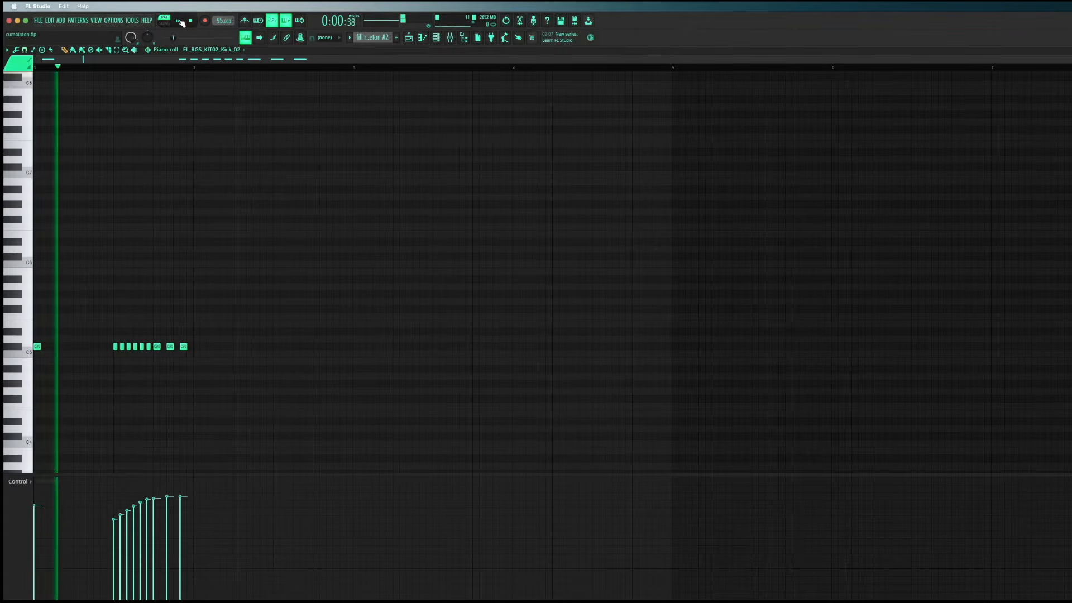
left_click(191, 22)
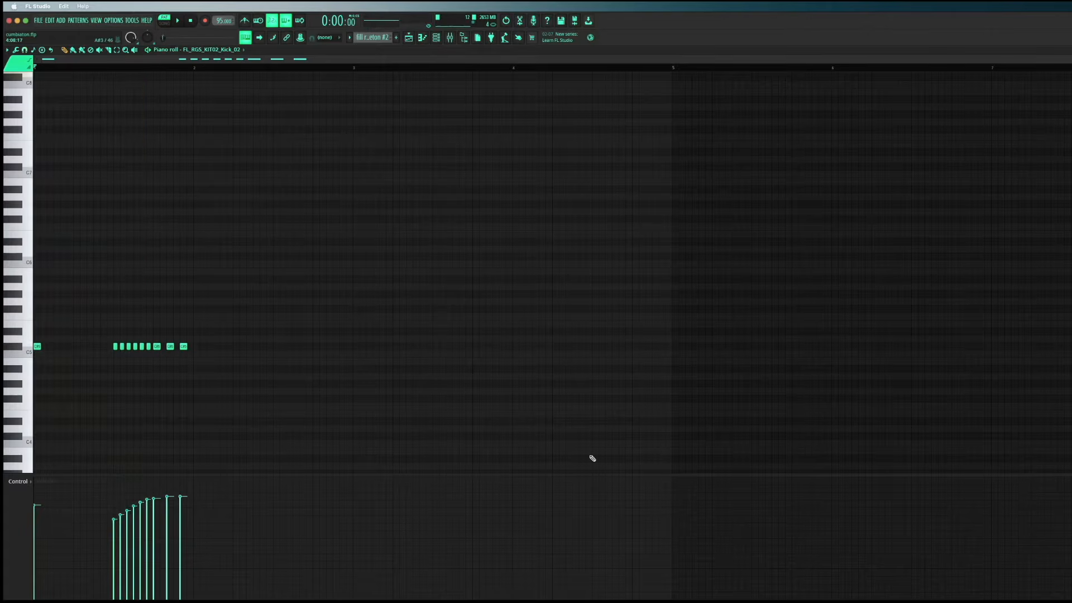
Return to the playlist, reopen the fill reggaeton #2 clip on Track 6 to view its kick notes, and close the piano roll
key("Escape")
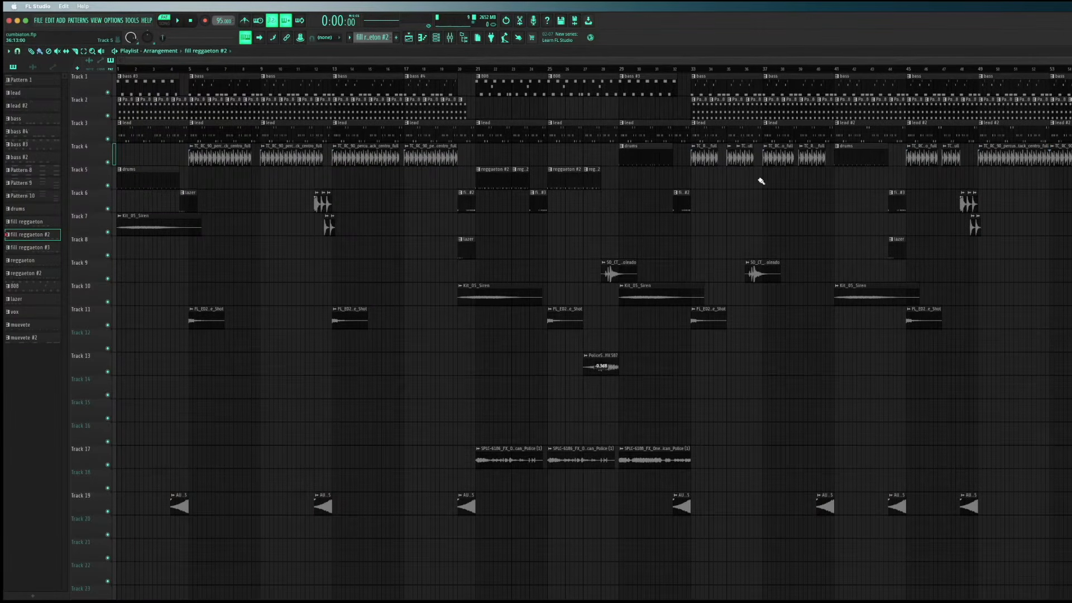
double_click(683, 201)
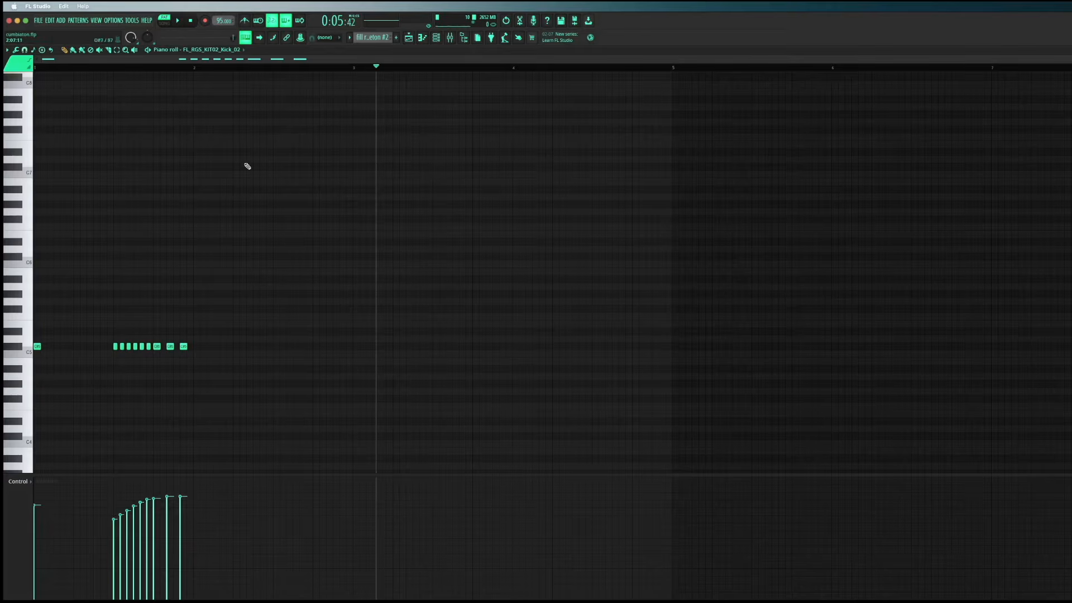
left_click(1070, 49)
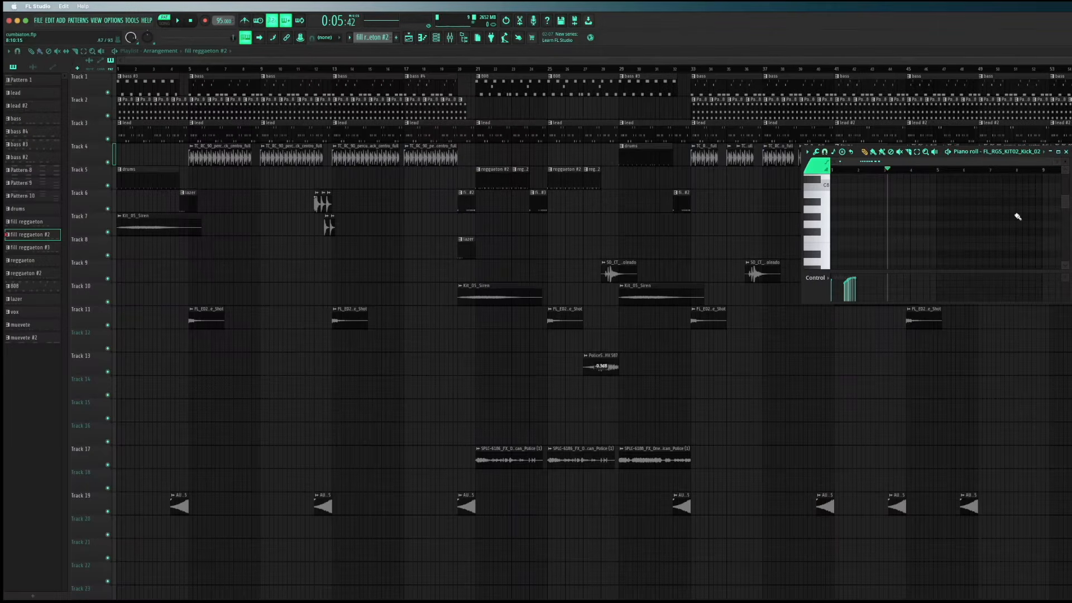
left_click(1067, 152)
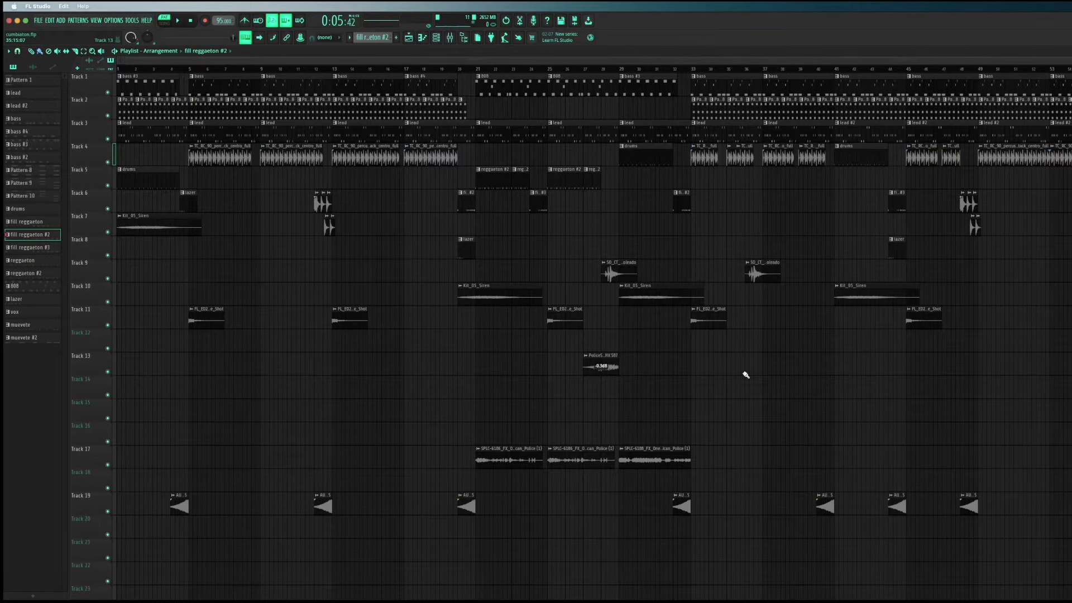
Open the fill reggaeton #3 clip from Track 6 in a maximized piano roll and play the pattern
double_click(534, 210)
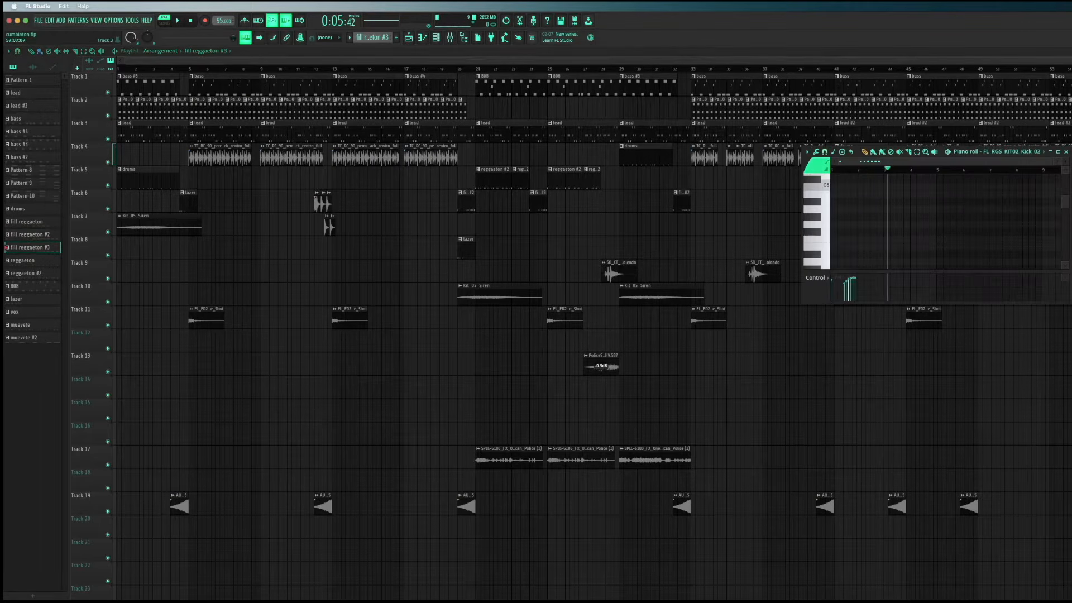
left_click(1058, 151)
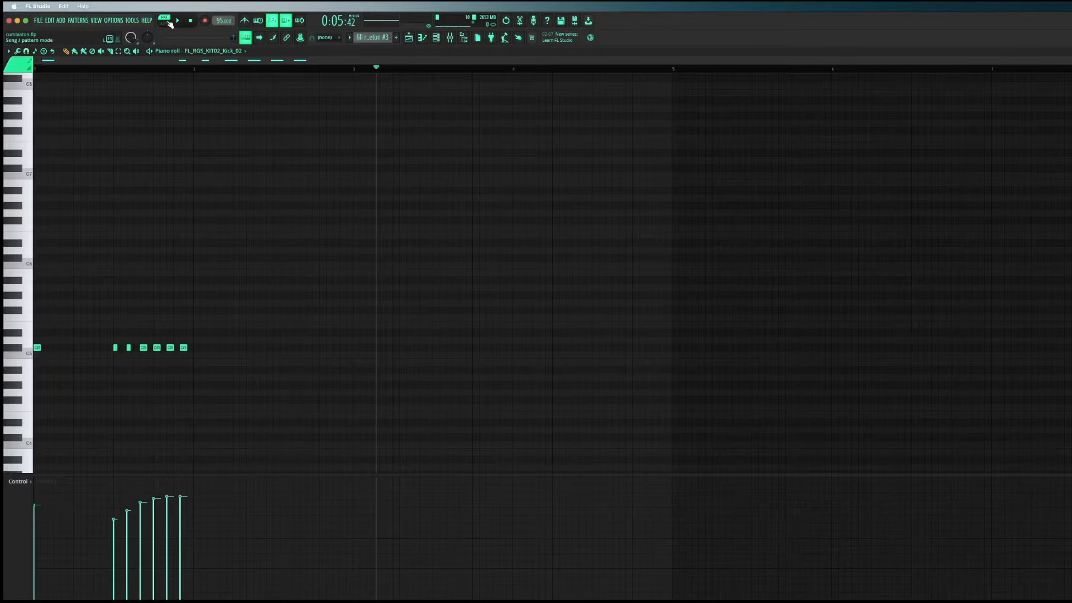
left_click(177, 23)
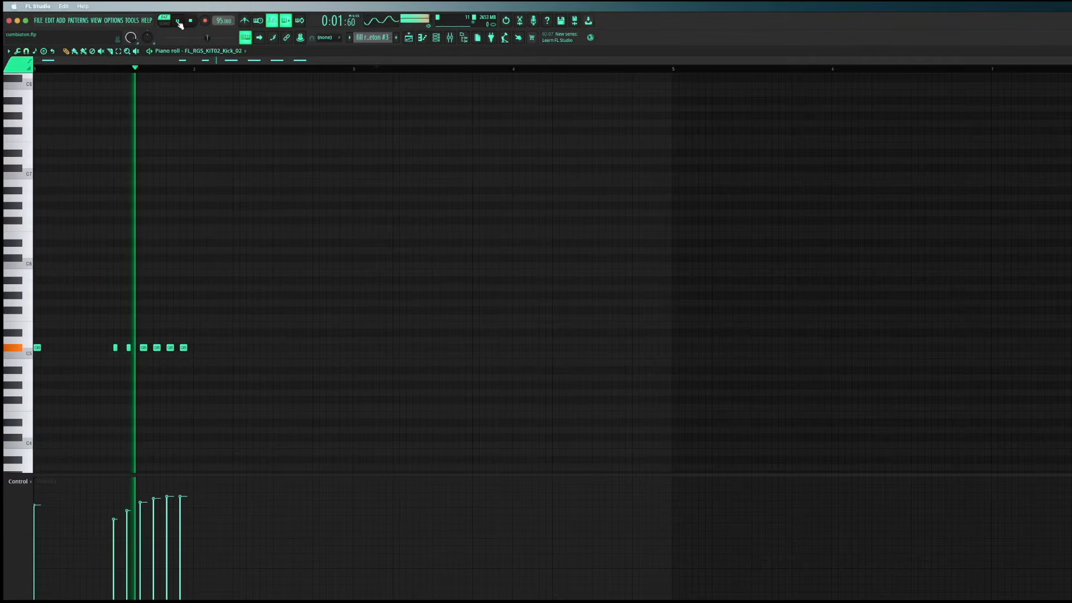
left_click(178, 21)
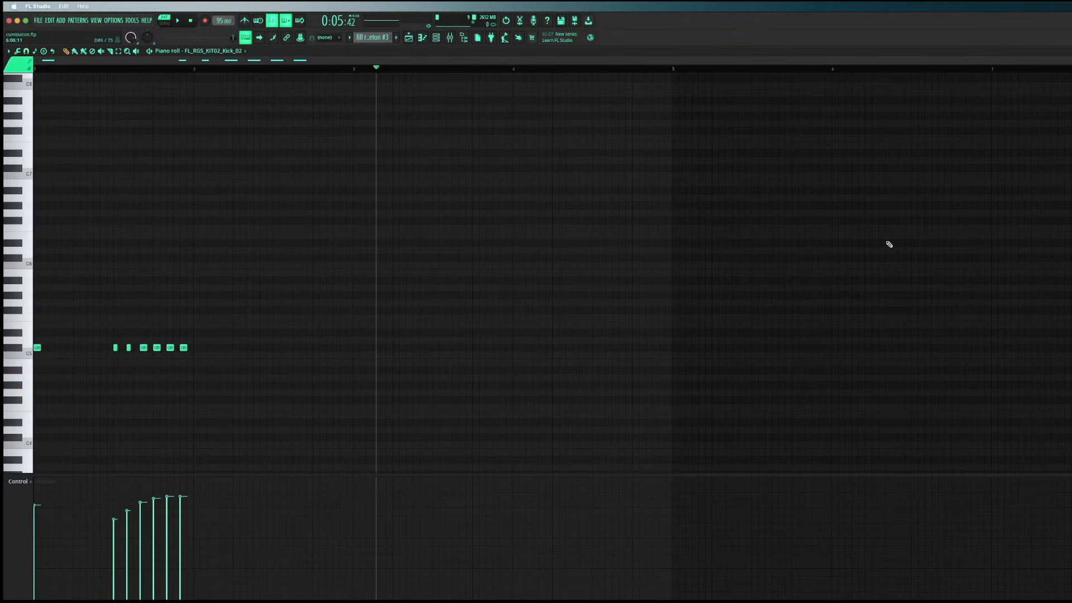
Go back to the playlist, view the bass pattern from Track 1 in the piano roll, and close it
key("F5")
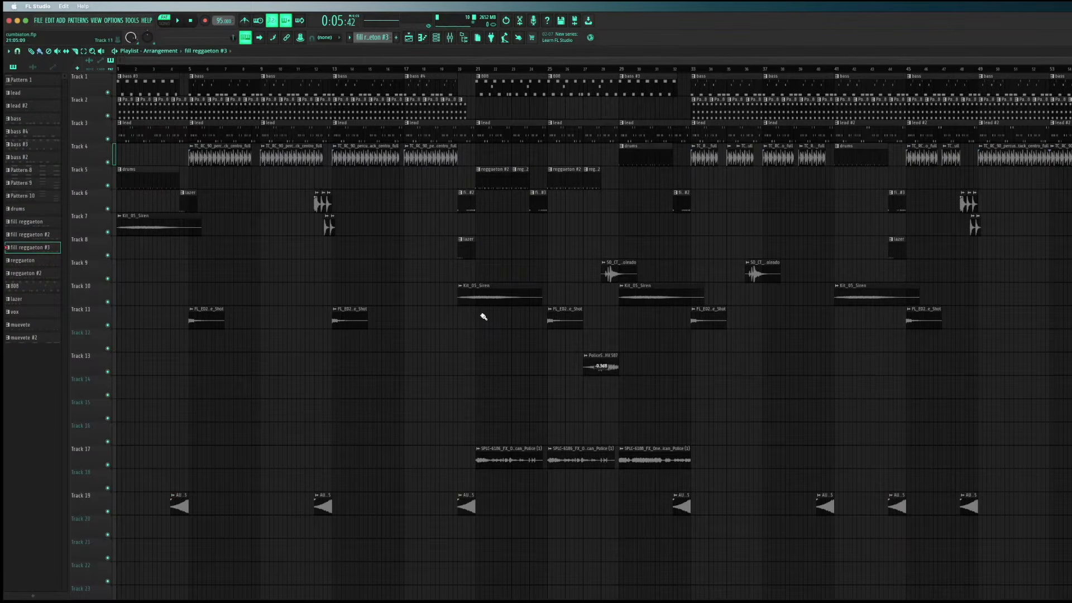
key("super+Tab")
double_click(224, 82)
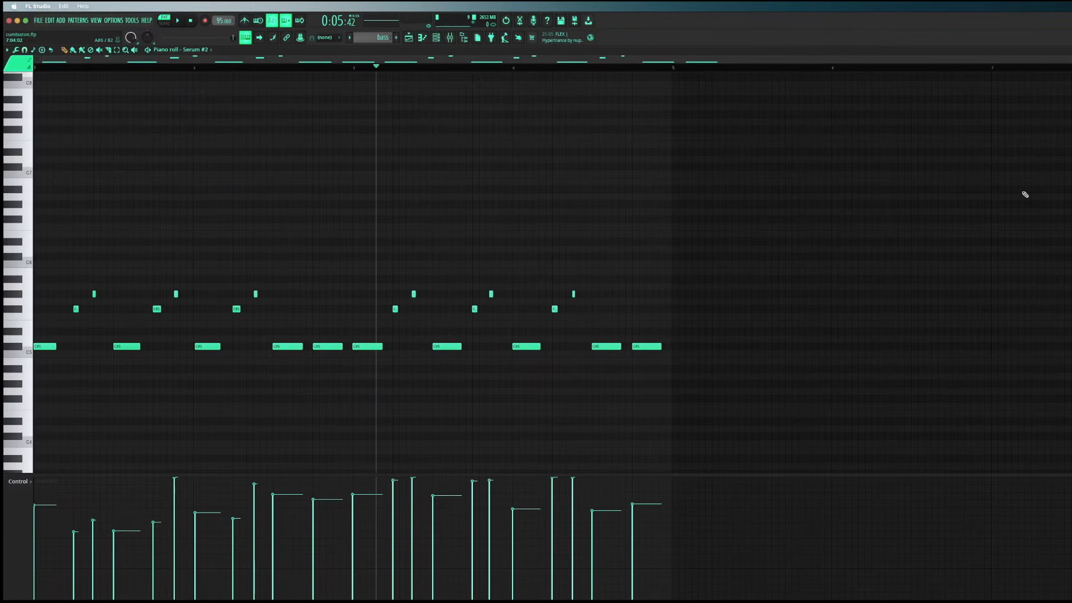
left_click(1069, 50)
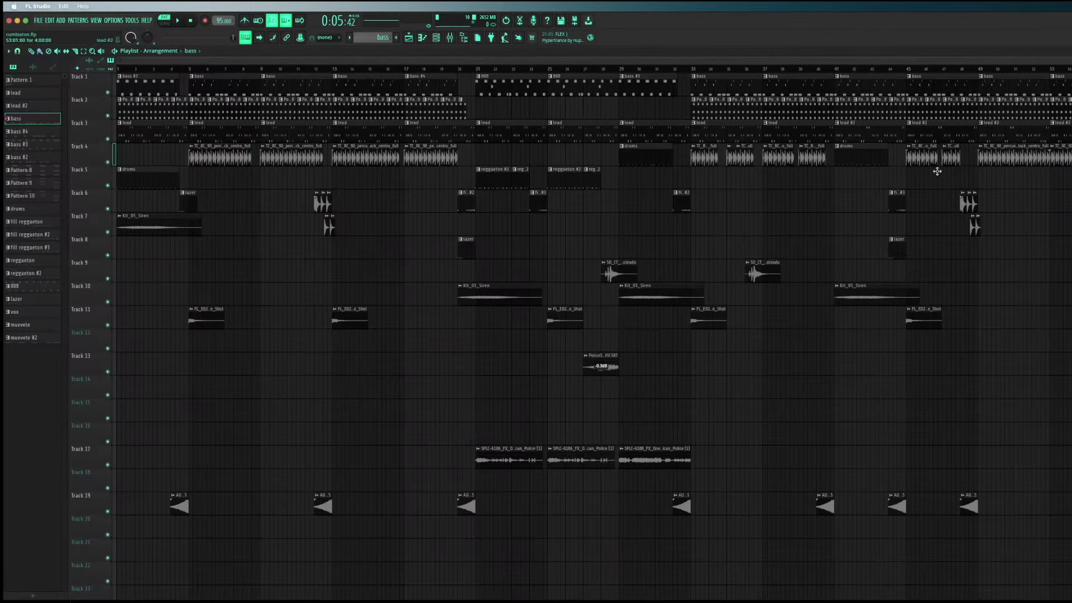
Open Pattern 8 from Track 2, audition the three notes of its first WAVESTATION chord, and return to the playlist
double_click(205, 108)
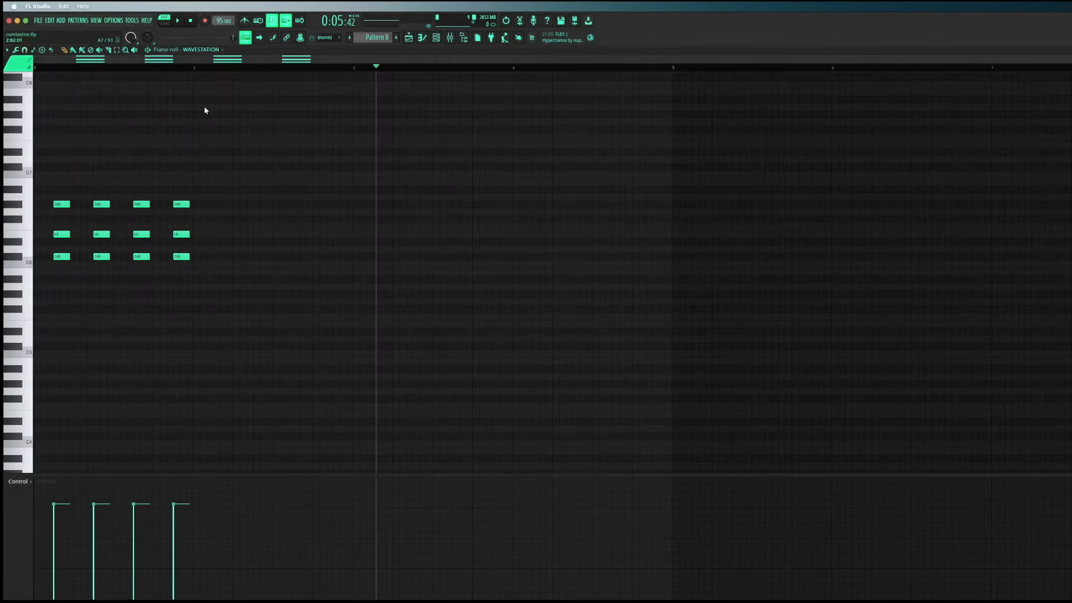
left_click(59, 256)
left_click(59, 234)
left_click(57, 205)
key("Escape")
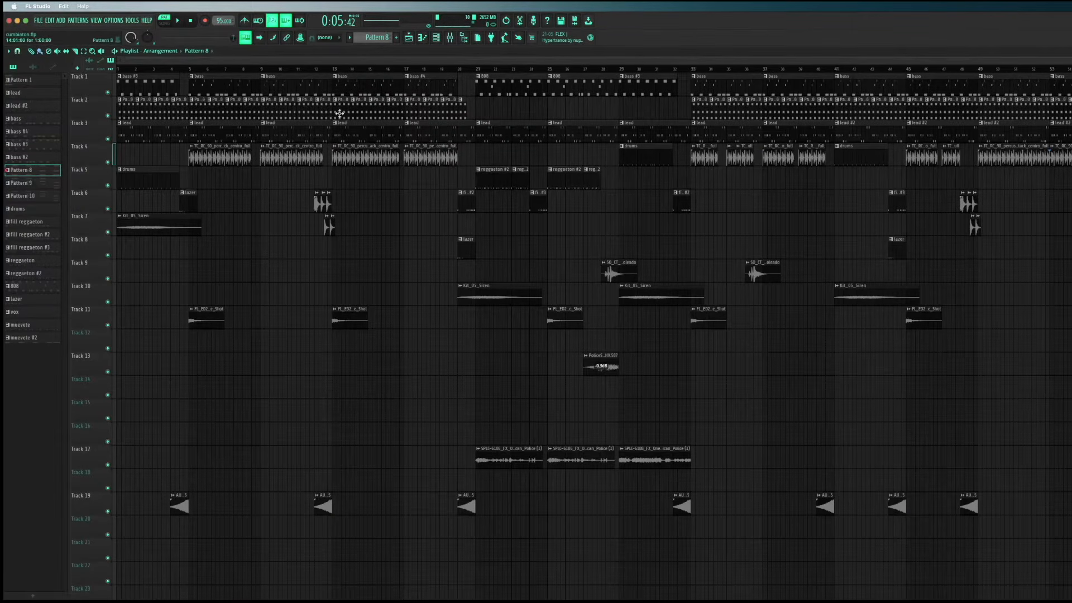
Open the bass pattern from Track 1 in the piano roll and audition its first six notes in order
double_click(239, 86)
left_click_drag(609, 61, 246, 63)
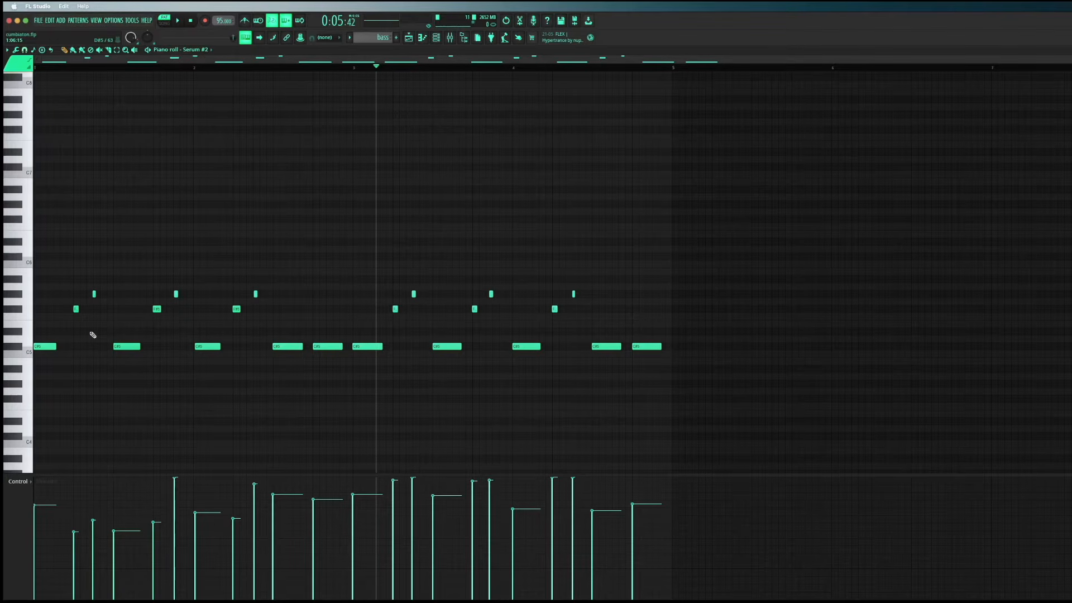
scroll(88, 332, "up", 1)
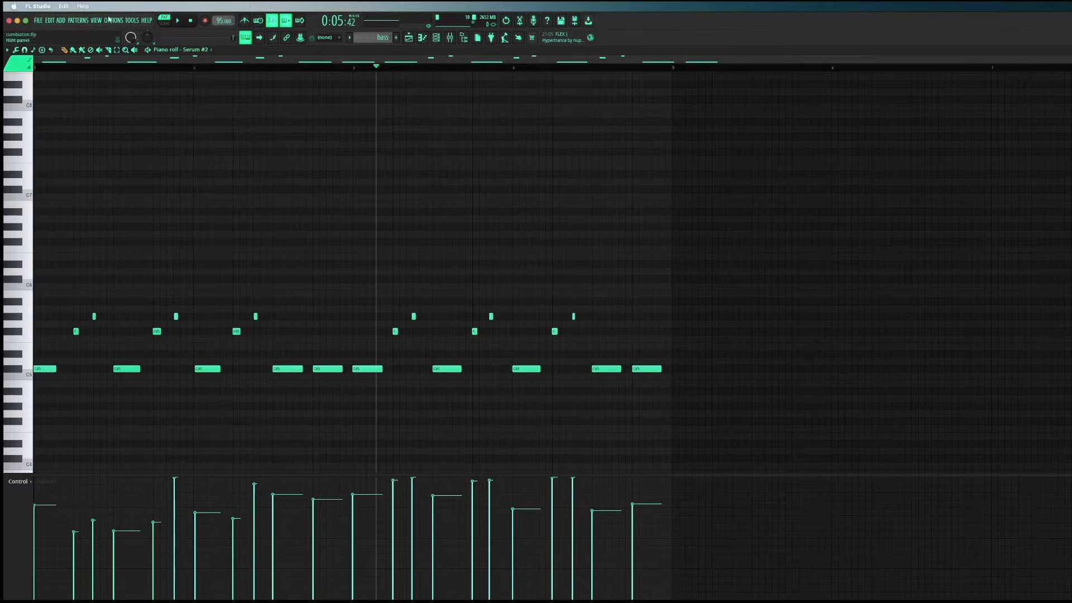
left_click(48, 369)
left_click(77, 331)
left_click(94, 316)
left_click(127, 369)
left_click(157, 332)
left_click(175, 316)
Audition the opening bass notes again one at a time, repeating the first low note several times
left_click(42, 369)
left_click(76, 331)
left_click(94, 317)
left_click(128, 369)
double_click(127, 368)
left_click(773, 251)
left_click(41, 368)
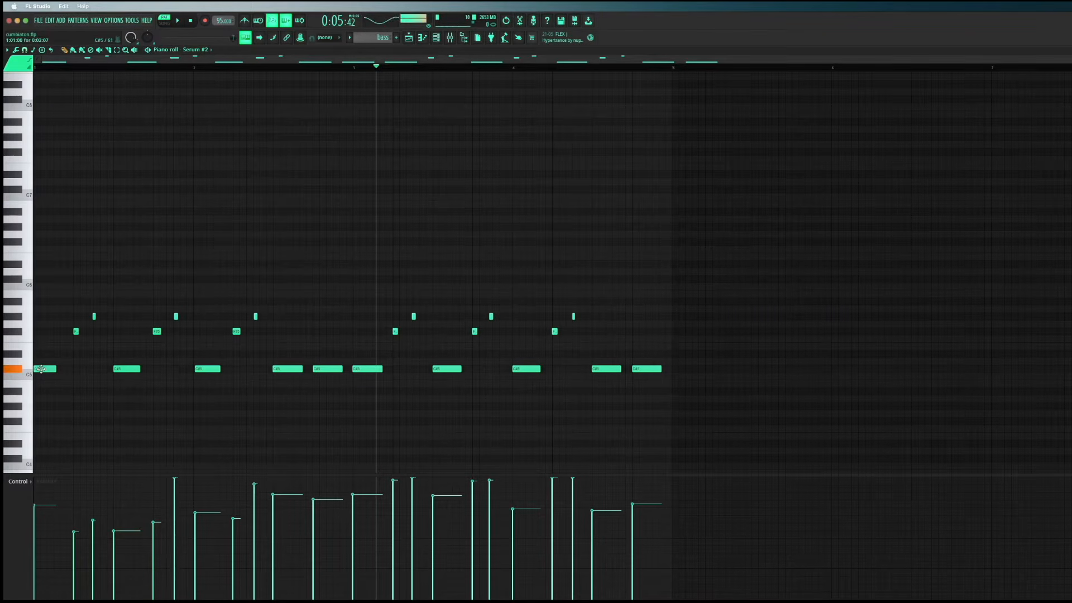
left_click(76, 332)
left_click(50, 368)
left_click(49, 367)
left_click(48, 367)
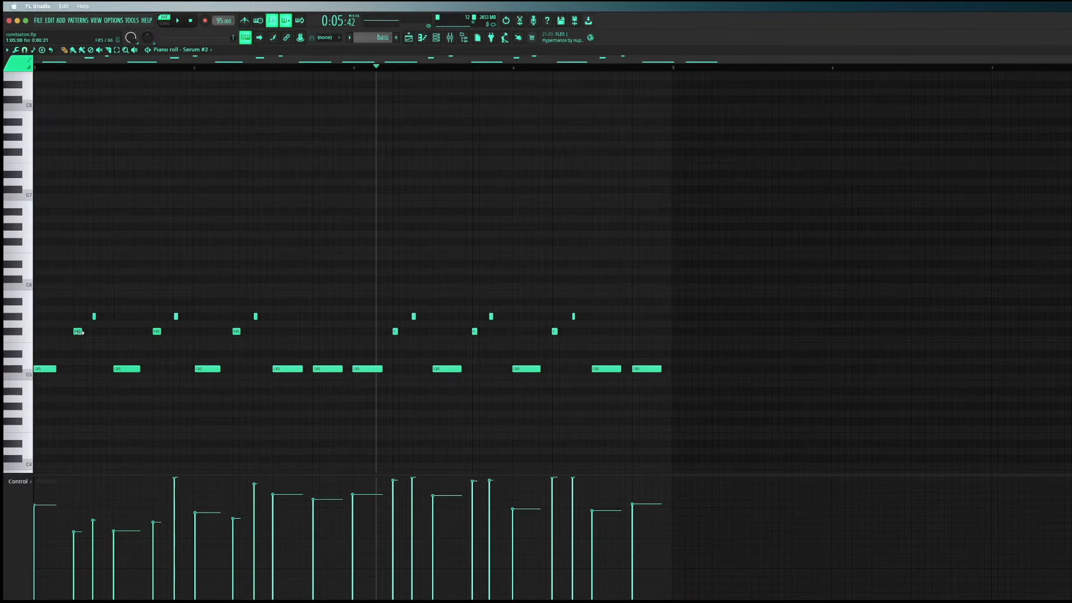
left_click_drag(79, 332, 77, 331)
Play the whole bass pattern twice in the piano roll and stop playback
left_click(186, 21)
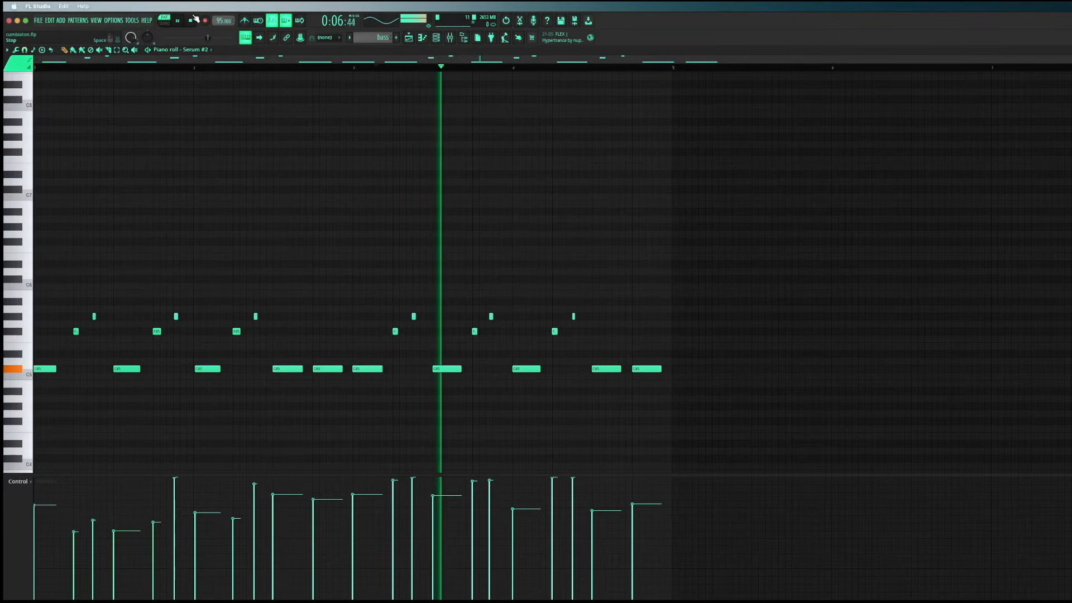
left_click(192, 20)
left_click(180, 22)
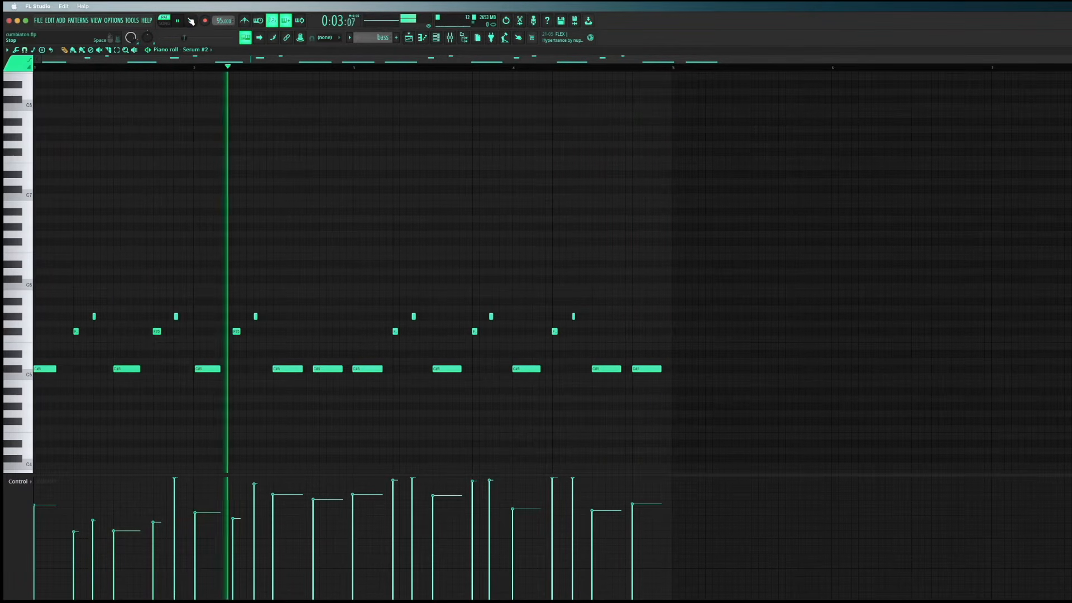
left_click(191, 21)
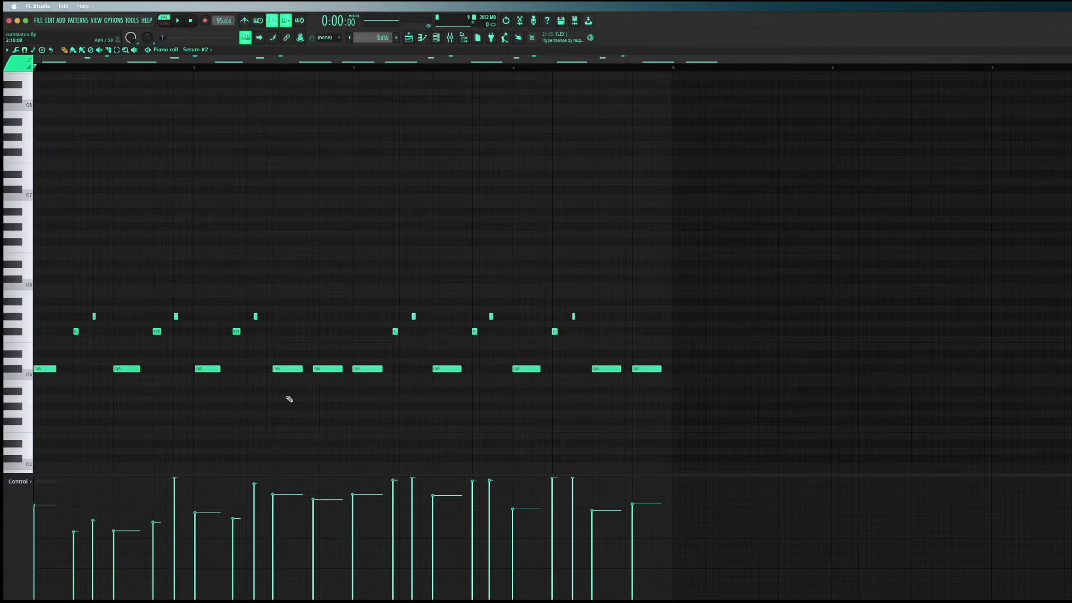
Audition the low bass note in bar 2 and the higher notes in bar 3, and close the piano roll
left_click(280, 370)
left_click(395, 331)
left_click(394, 331)
left_click(412, 316)
left_click(394, 330)
key("Escape")
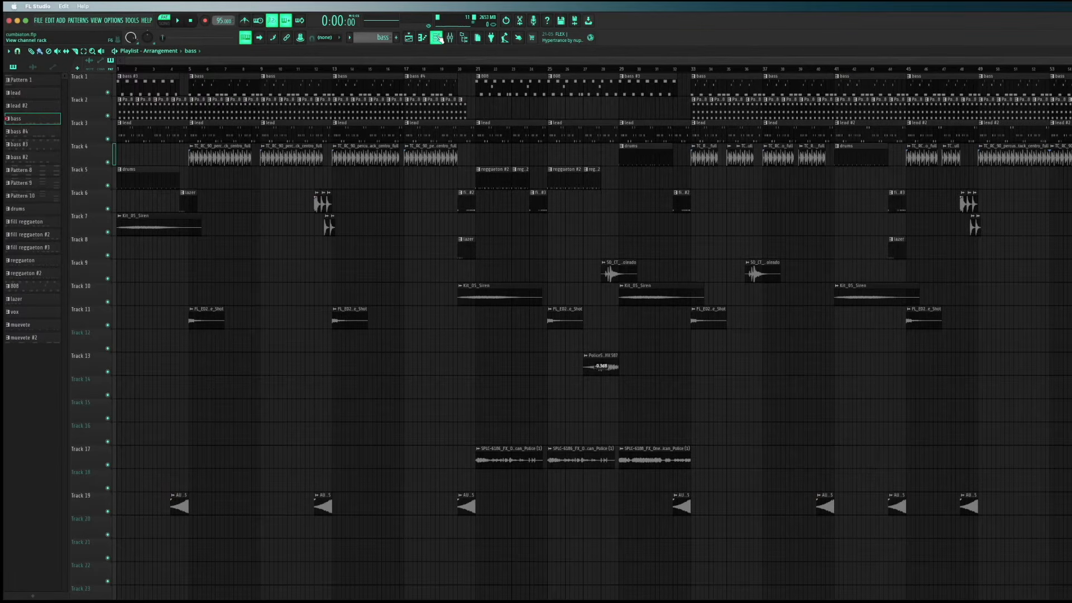
Mute Tracks 2, 3, 5, 6, 7, 11 and 19 and play the song from bar 5 to hear the bass with the percussion loop
left_click(108, 116)
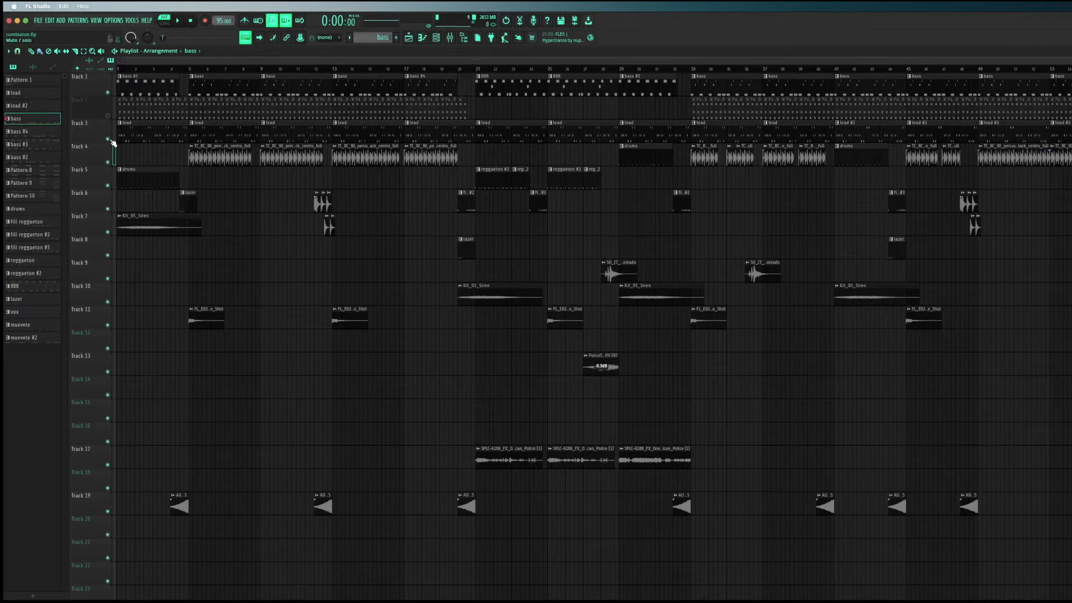
left_click(108, 139)
left_click(190, 69)
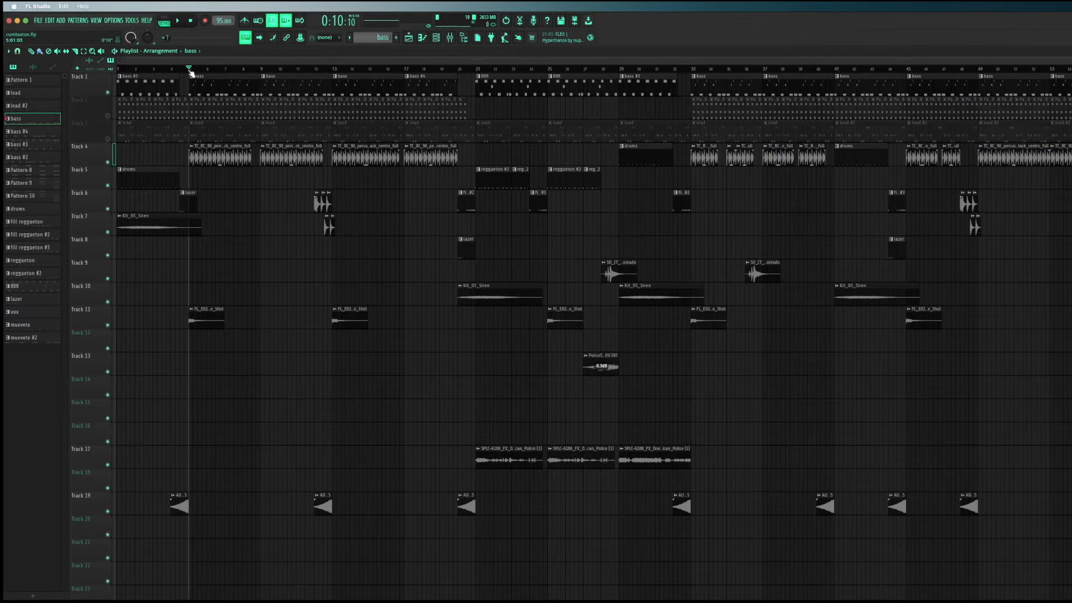
left_click(107, 185)
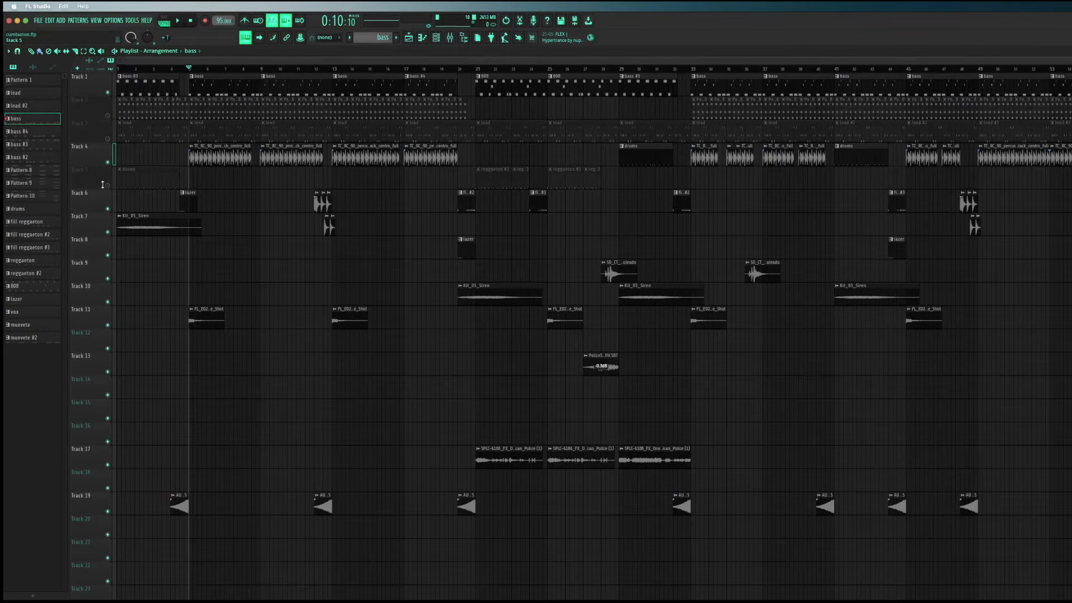
left_click(107, 511)
left_click(108, 209)
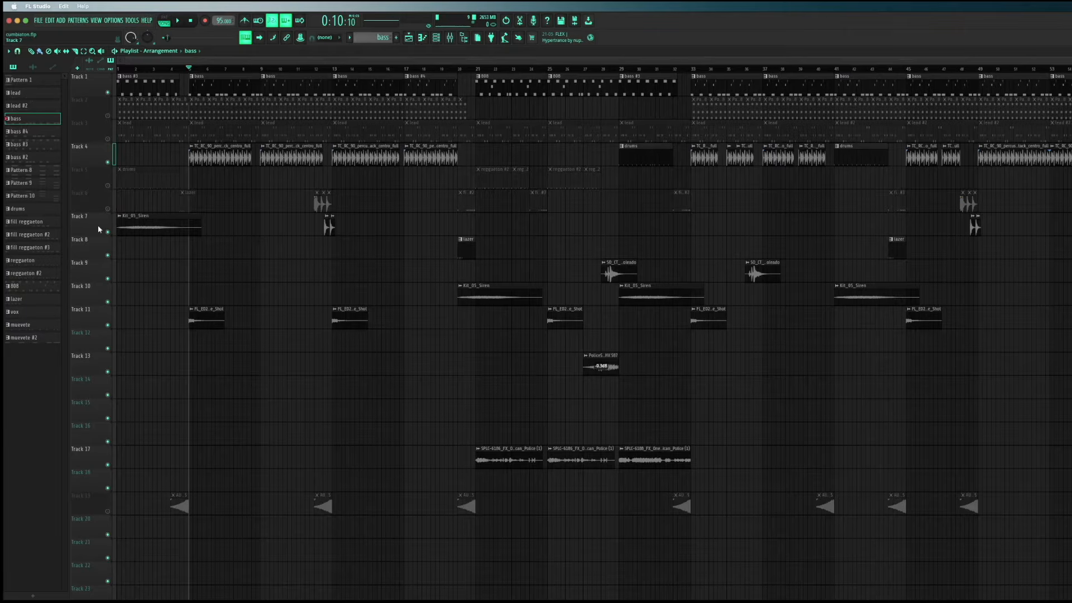
left_click(108, 233)
key("space")
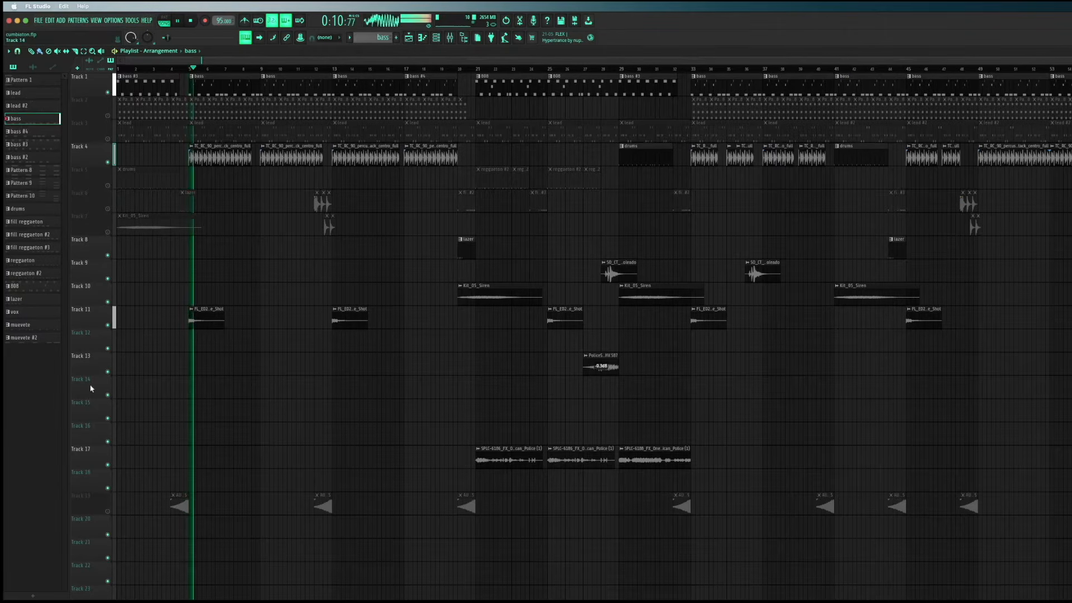
left_click(108, 325)
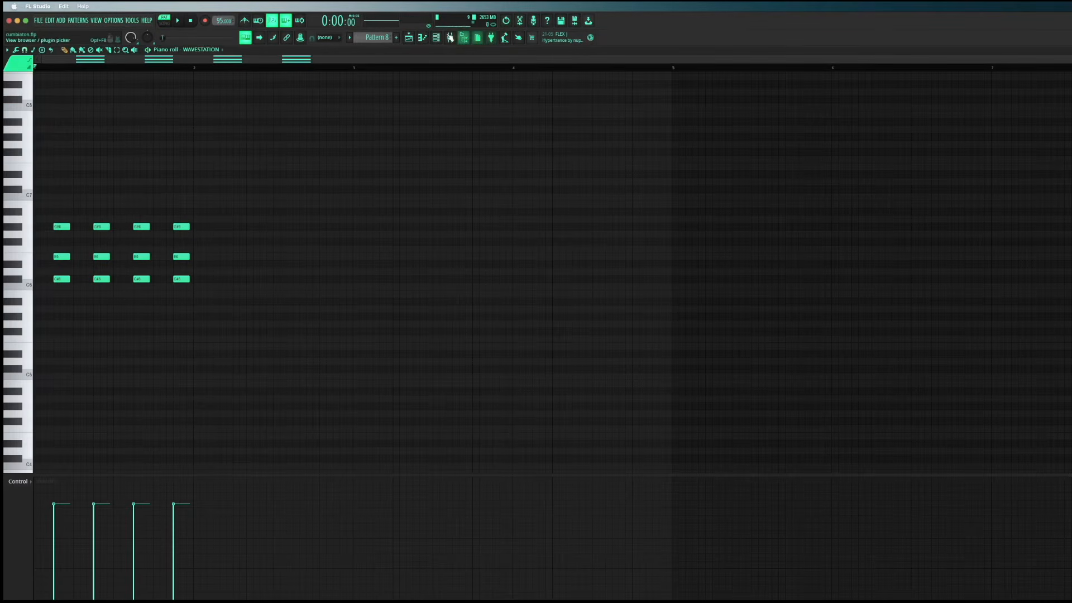
Show the channel rack beside Pattern 8's piano roll and audition the three notes of the second WAVESTATION chord
left_click(436, 37)
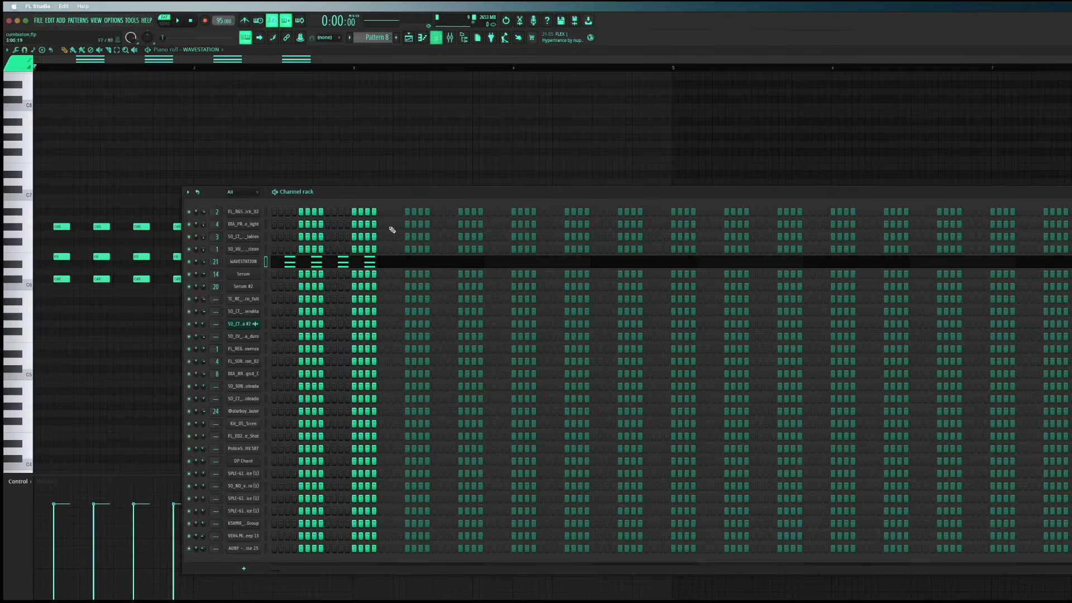
left_click(256, 261)
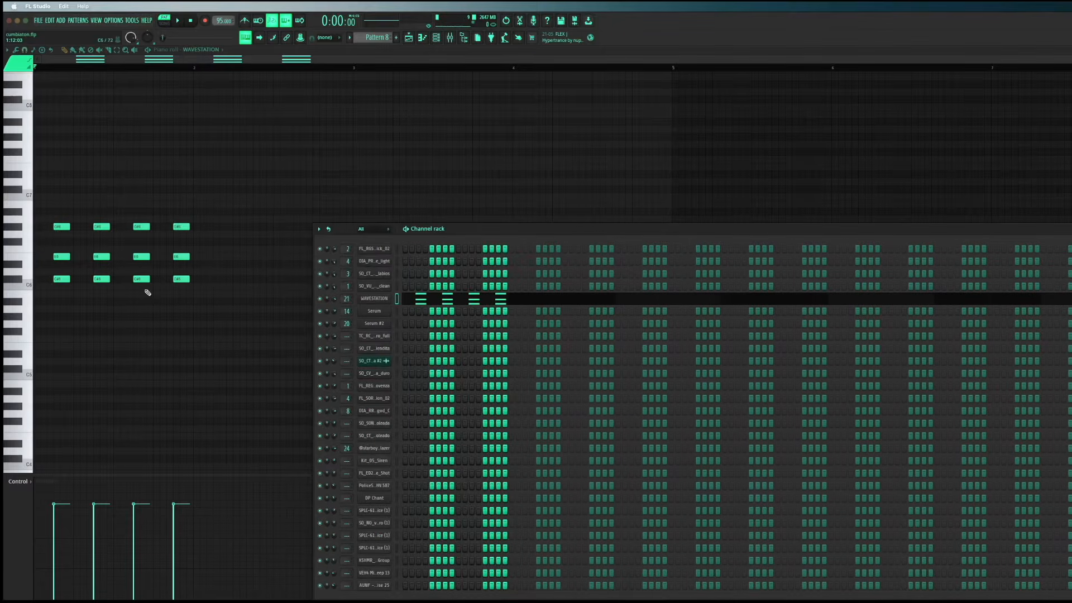
left_click(101, 278)
left_click(102, 257)
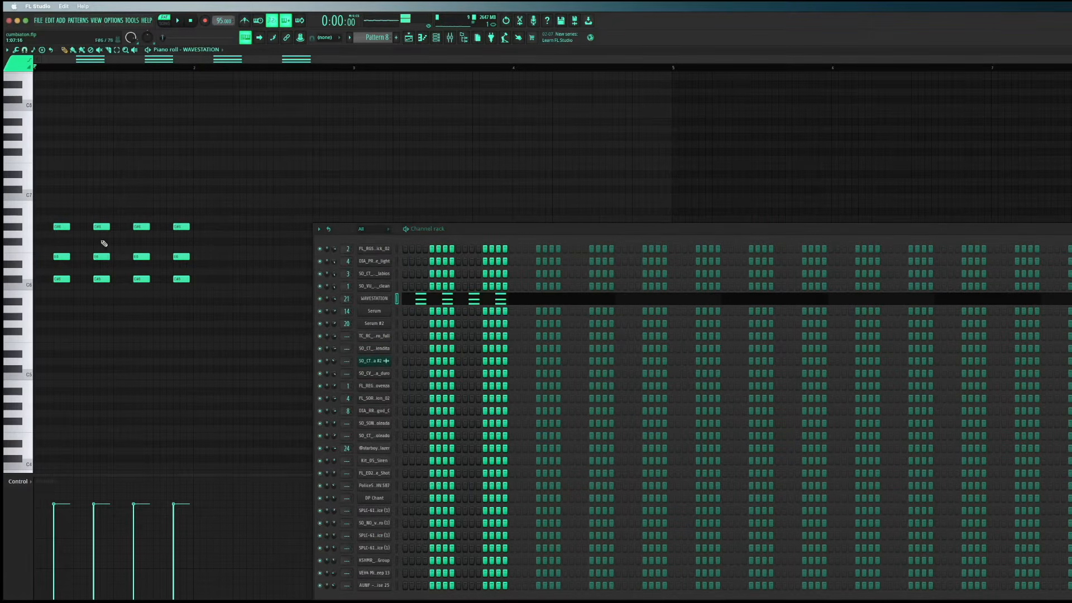
left_click(103, 227)
Open the WAVESTATION plugin to view its Rock Tine Piano preset, moving the plugin window away from the channel rack steps
left_click(374, 298)
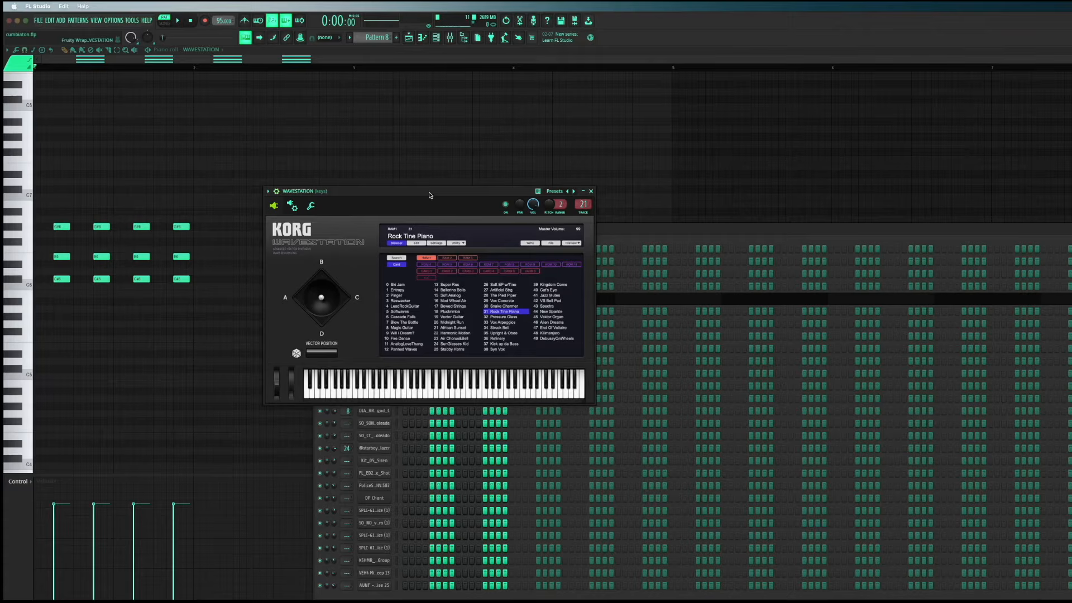
left_click_drag(431, 196, 228, 304)
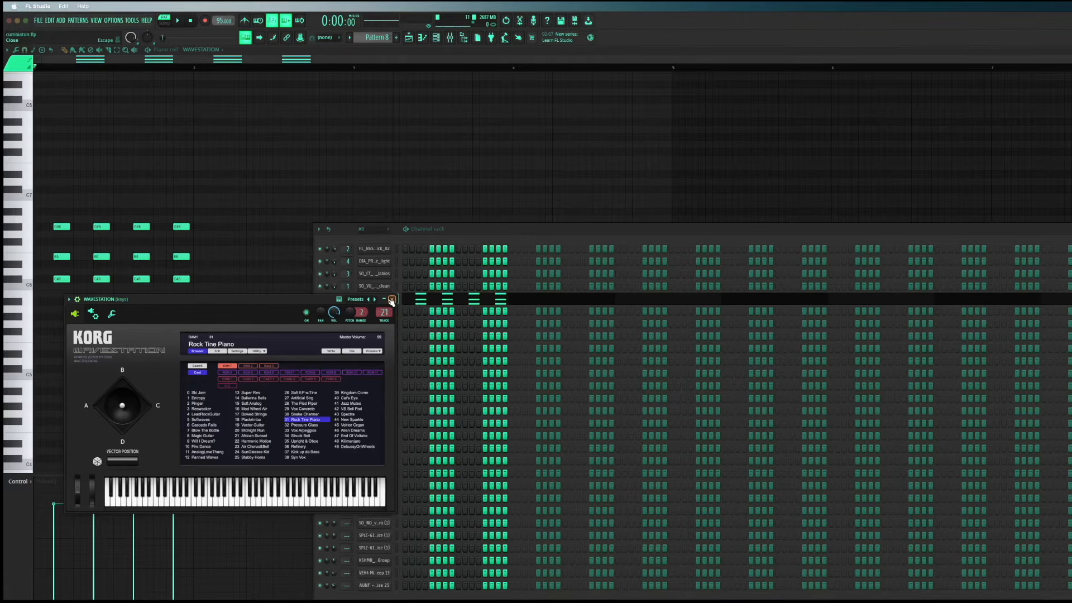
left_click_drag(96, 315, 100, 306)
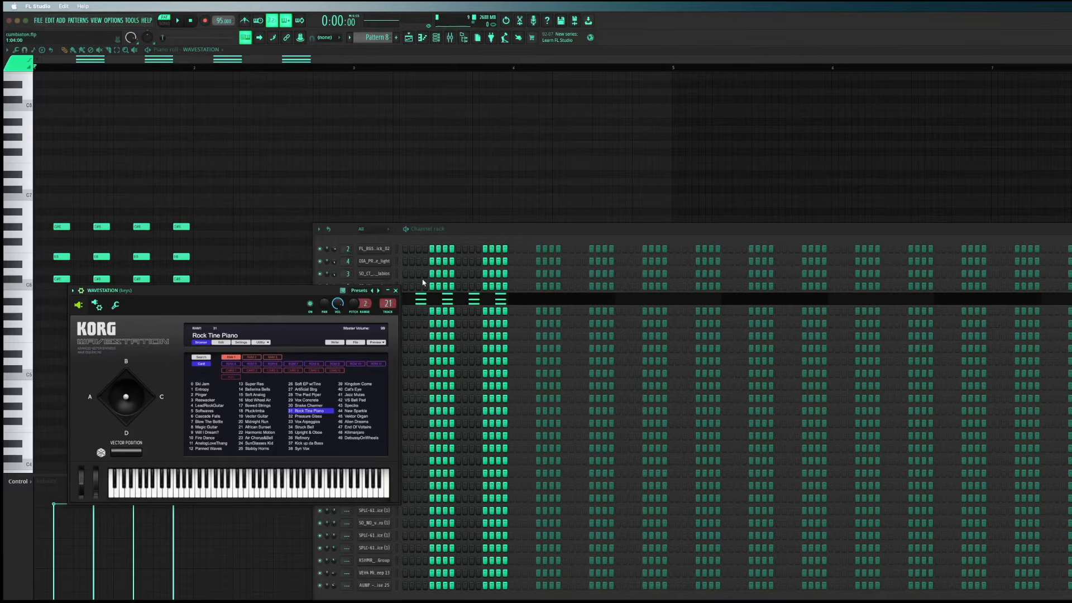
left_click(396, 291)
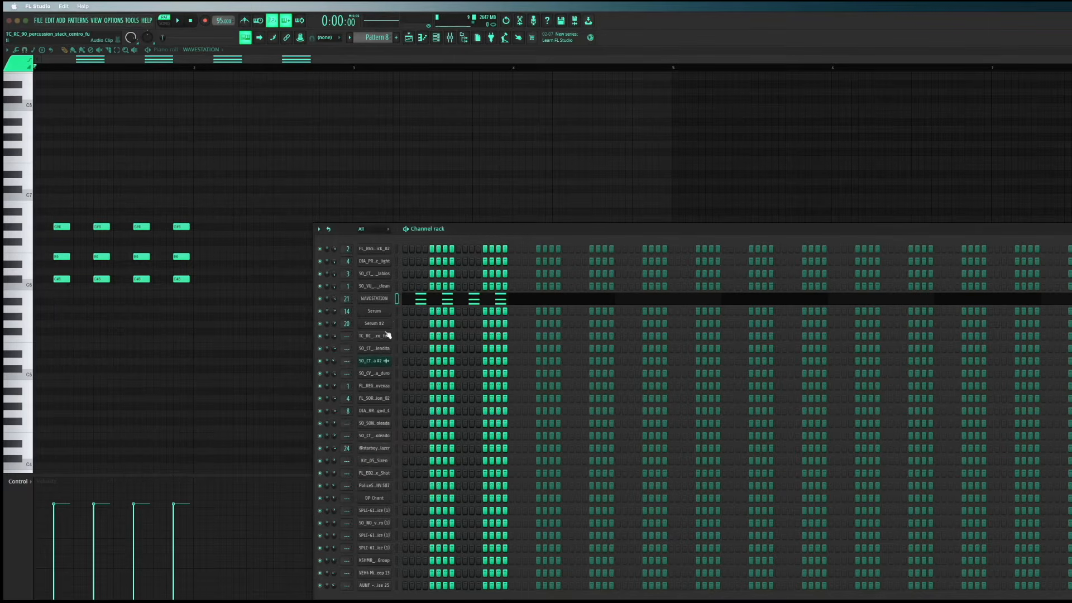
left_click(377, 298)
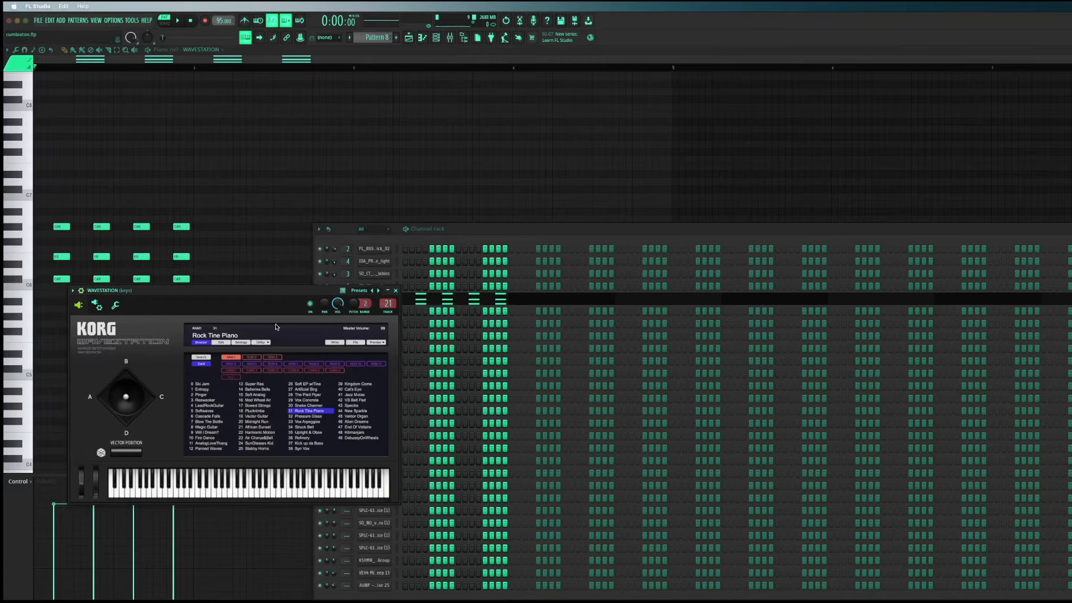
Close the WAVESTATION plugin window and the channel rack so only Pattern 8's piano roll is shown
left_click(396, 291)
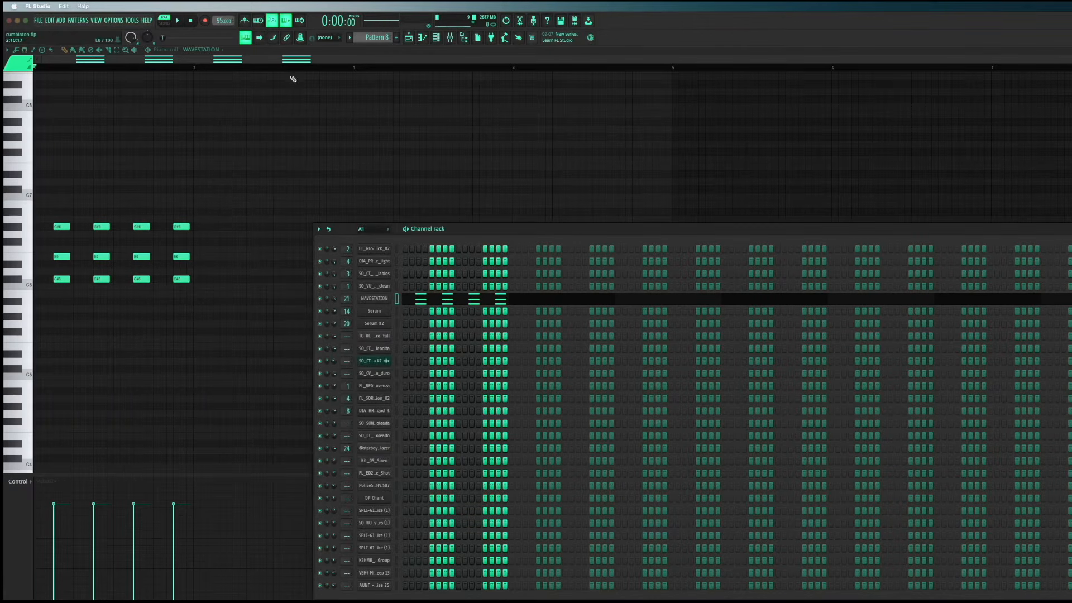
left_click(389, 298)
left_click(396, 291)
left_click(1071, 228)
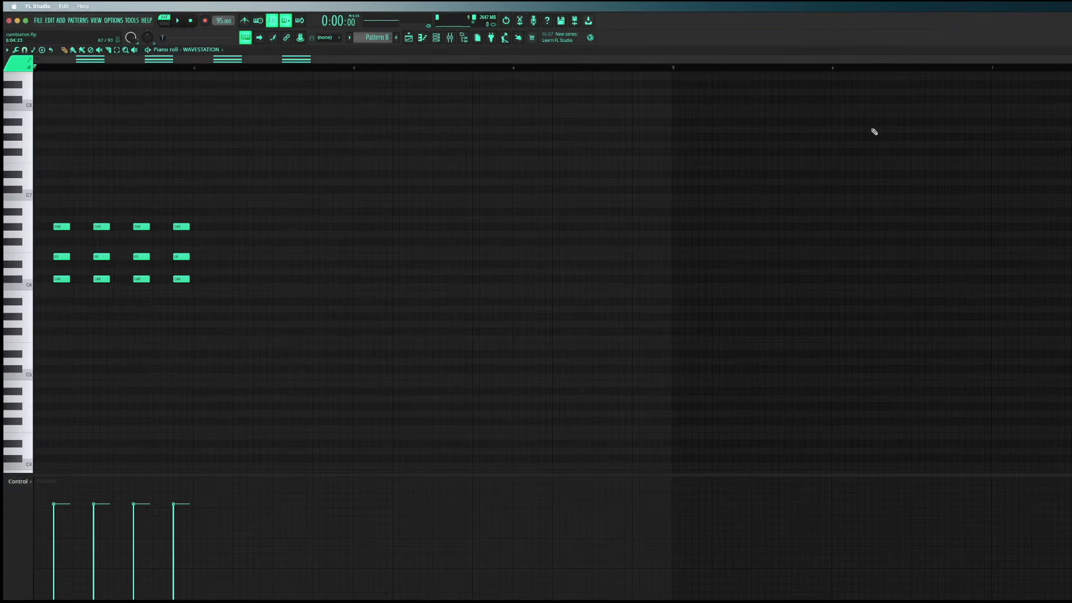
Play Pattern 8's chord stabs alone, and play them again with the metronome on
left_click(178, 21)
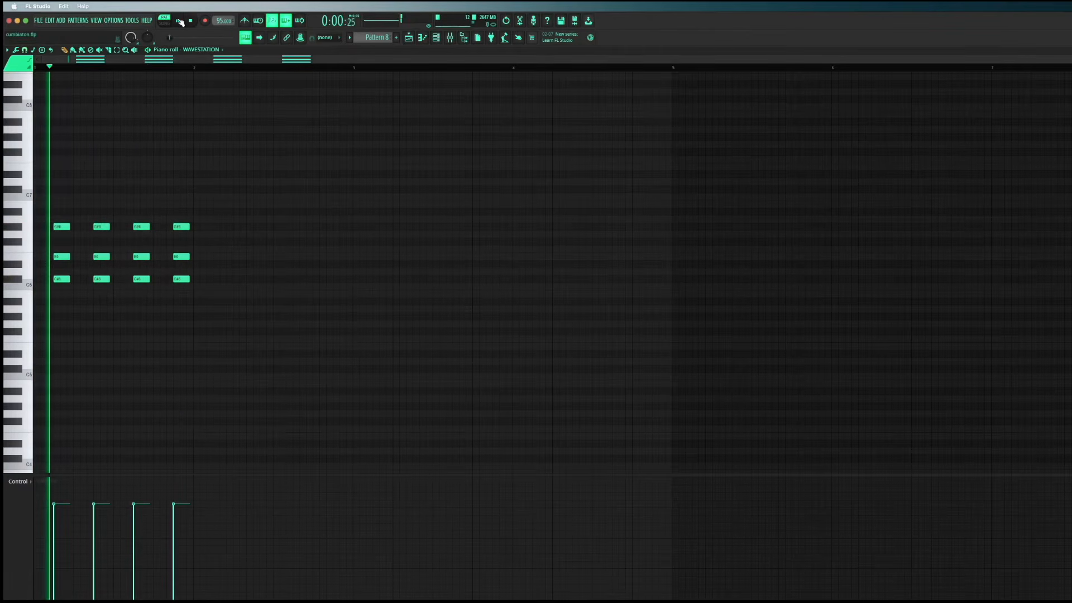
left_click(194, 21)
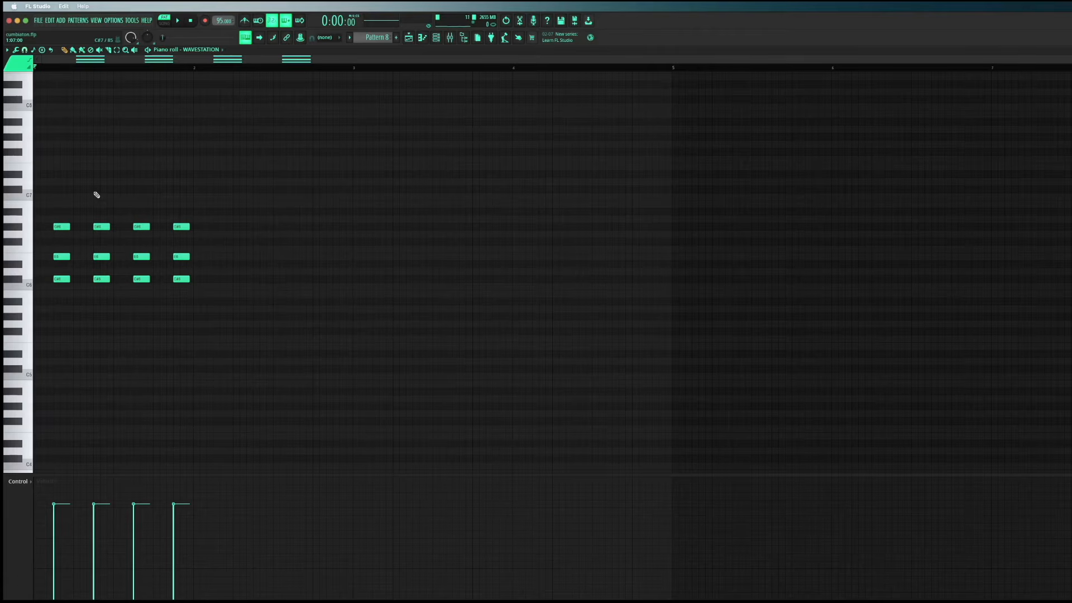
key("space")
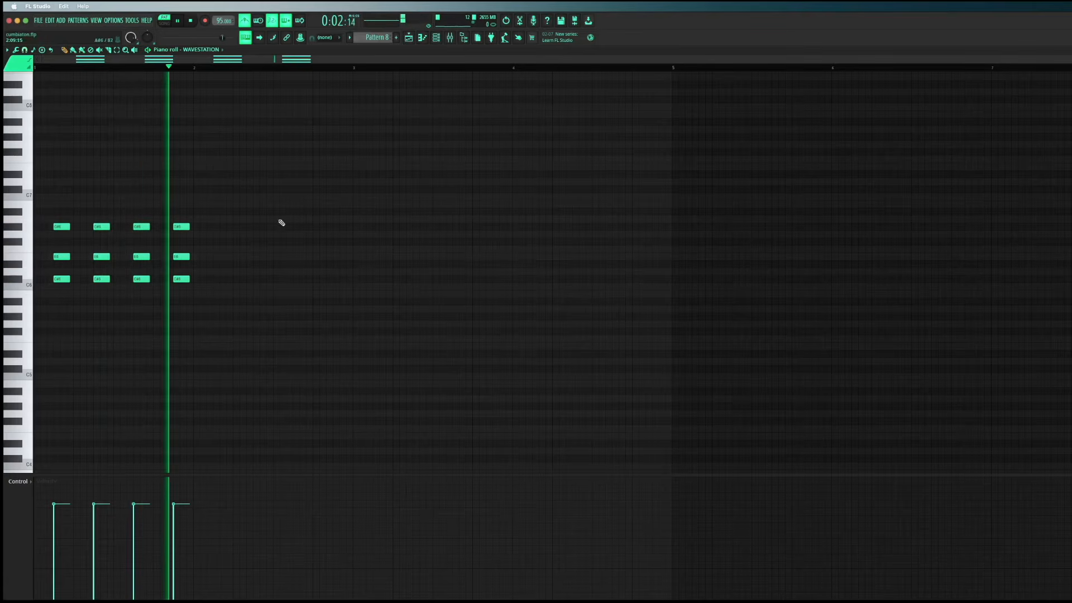
key("space")
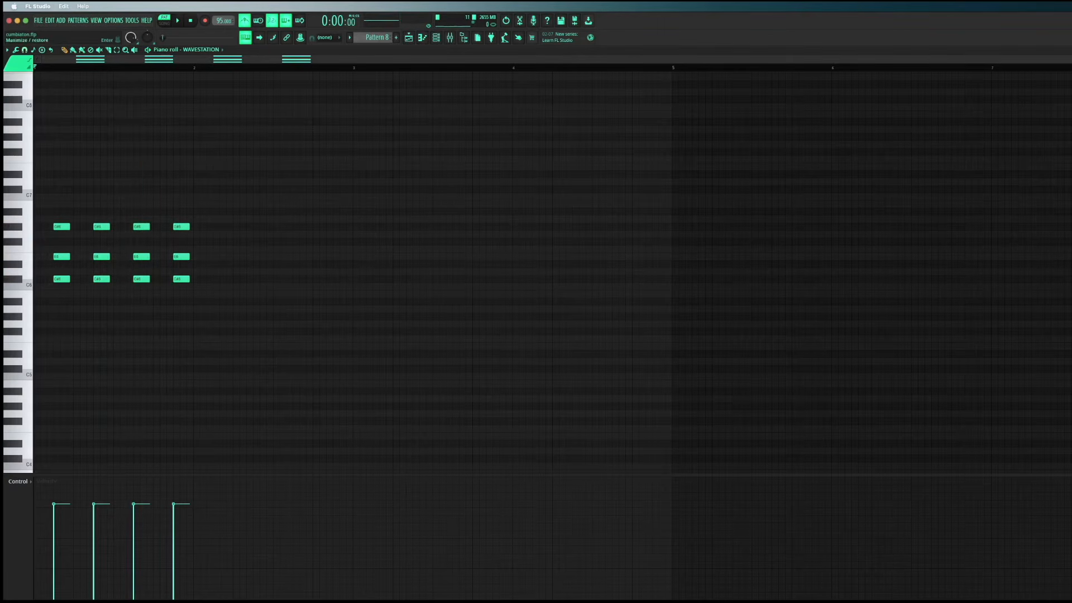
Return from Pattern 8's piano roll to the playlist, closing the small WAVESTATION piano roll
left_click(1069, 49)
left_click(800, 53)
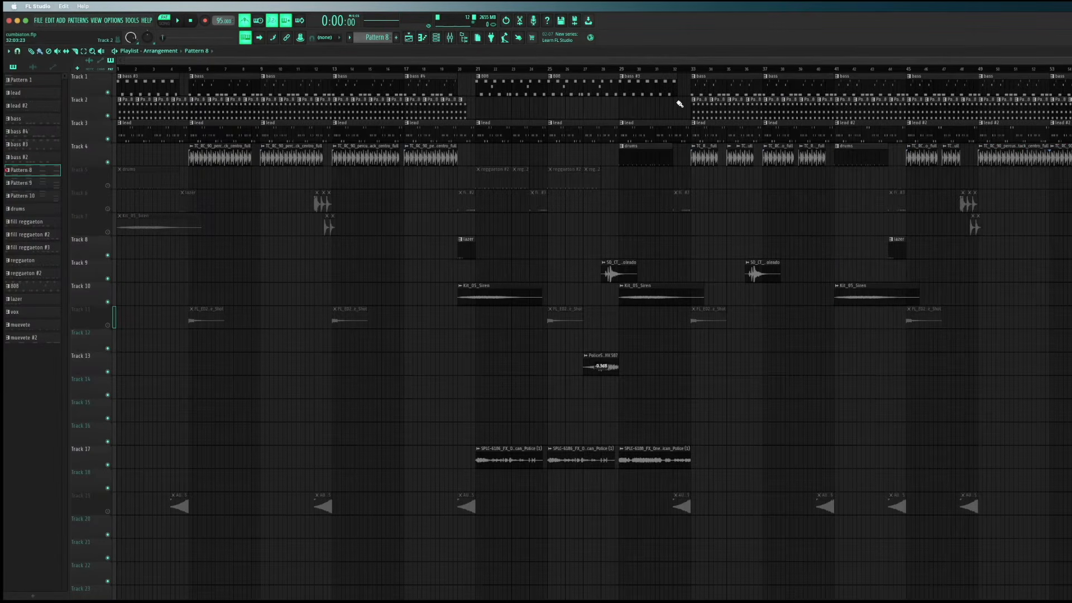
double_click(195, 106)
scroll(964, 188, "up", 5)
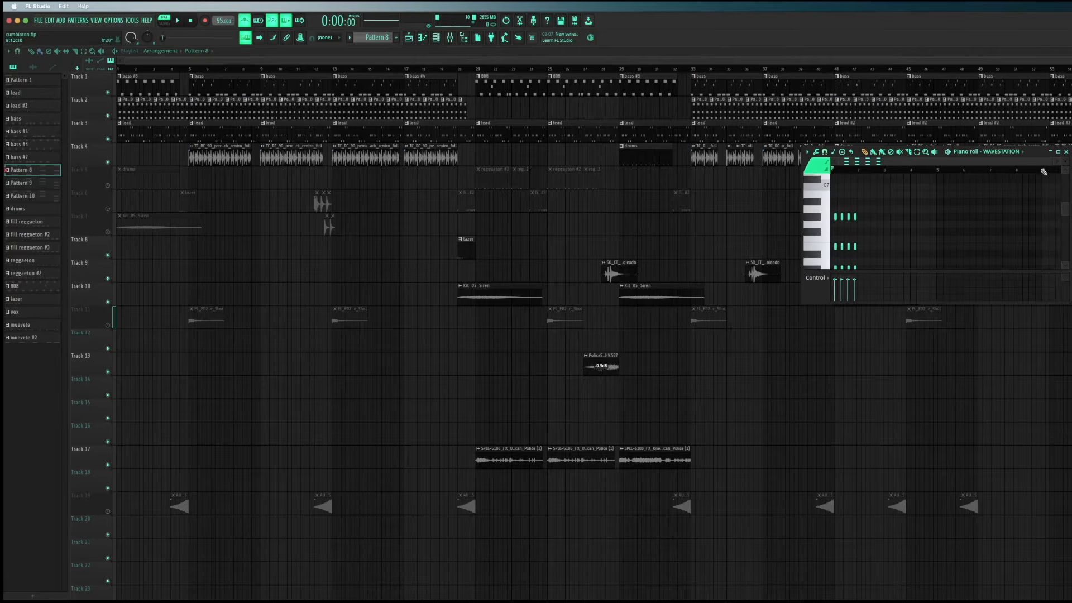
left_click(1065, 152)
Open the lead clip at bar 5 on Track 3 in a maximized piano roll and play its four bars
double_click(203, 129)
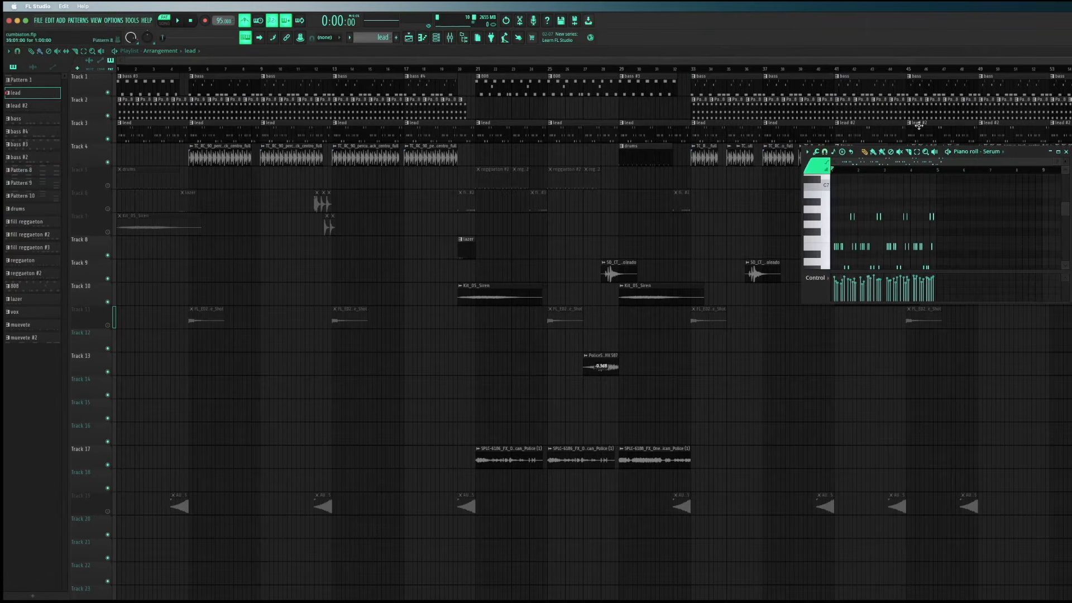
left_click(1058, 152)
scroll(358, 205, "up", 5)
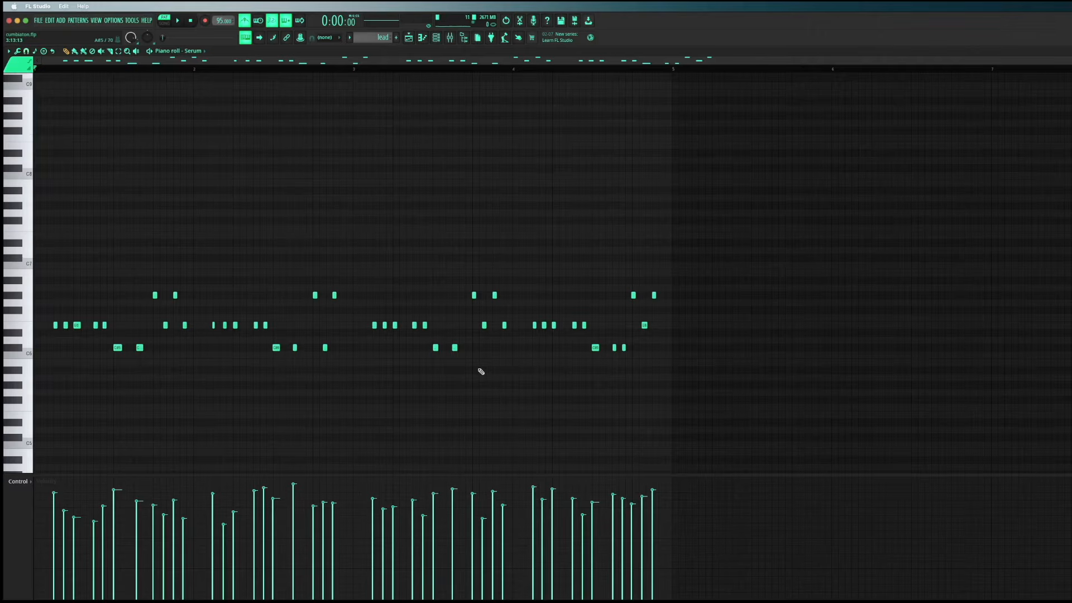
scroll(154, 288, "up", 1)
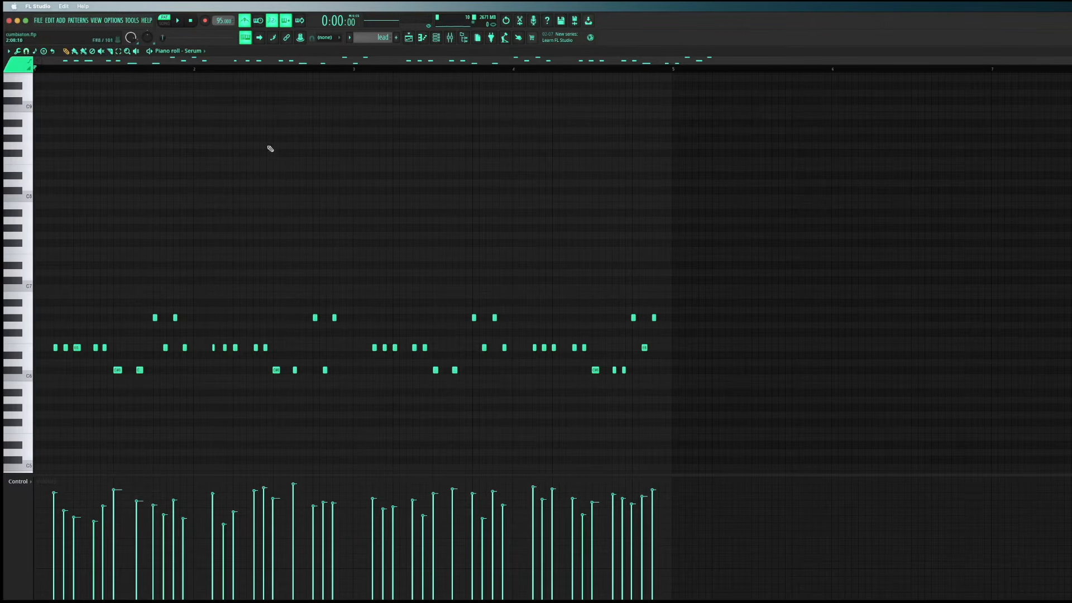
left_click(178, 21)
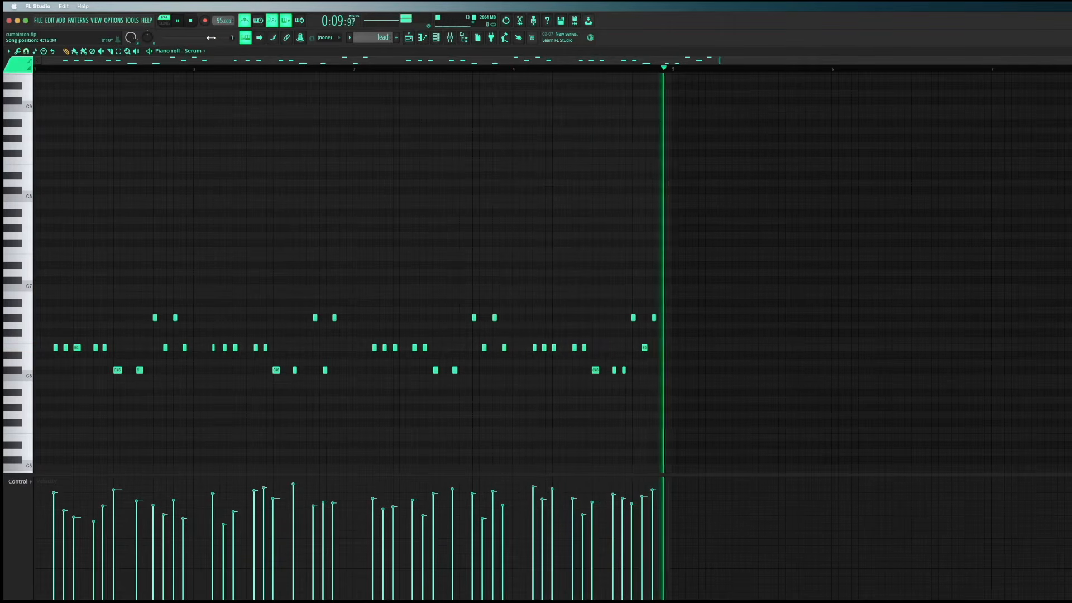
key("space")
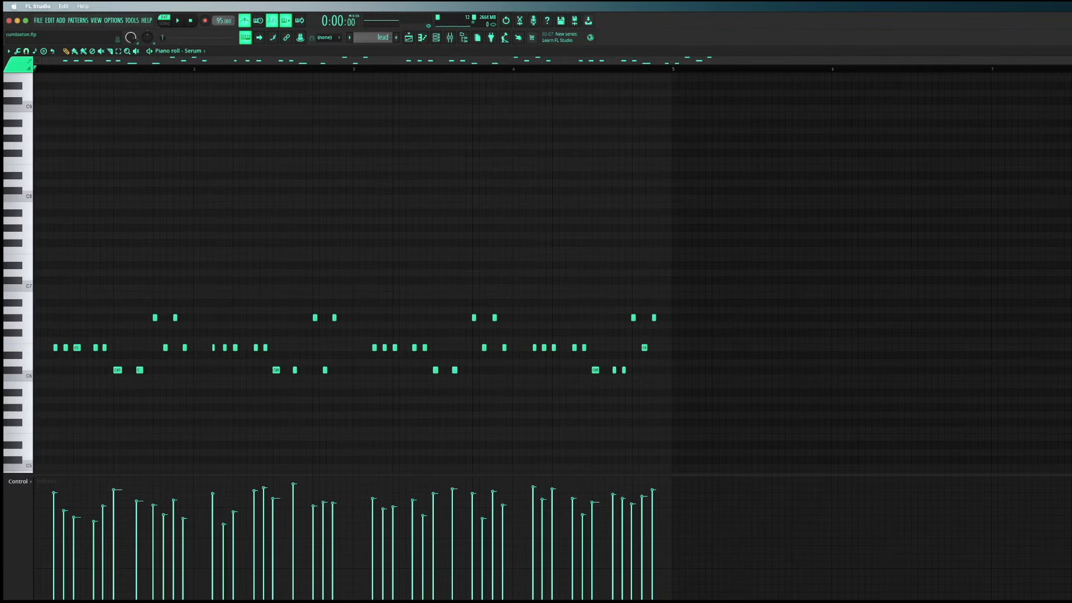
Examine the lead melody's notes and velocities up close across bars 1 to 4
scroll(612, 149, "up", 4)
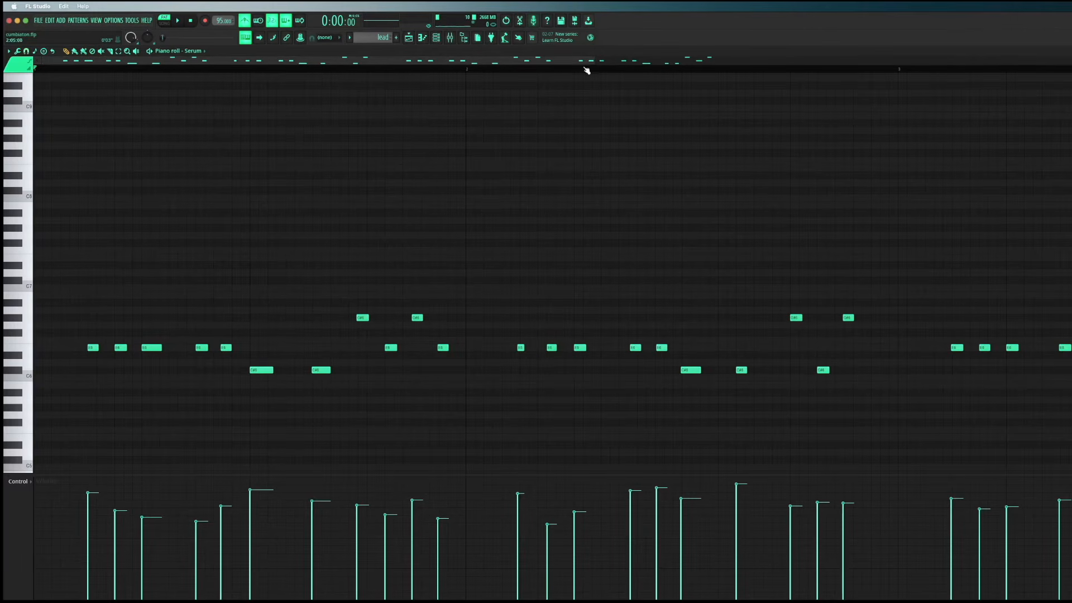
left_click_drag(586, 62, 926, 134)
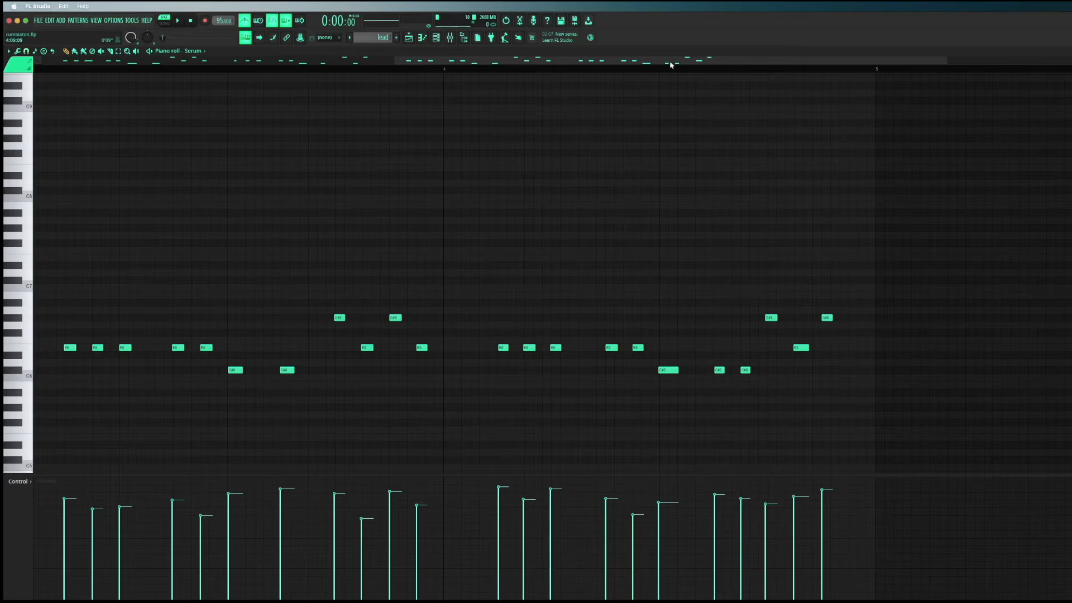
left_click_drag(670, 62, 208, 108)
left_click_drag(594, 62, 543, 144)
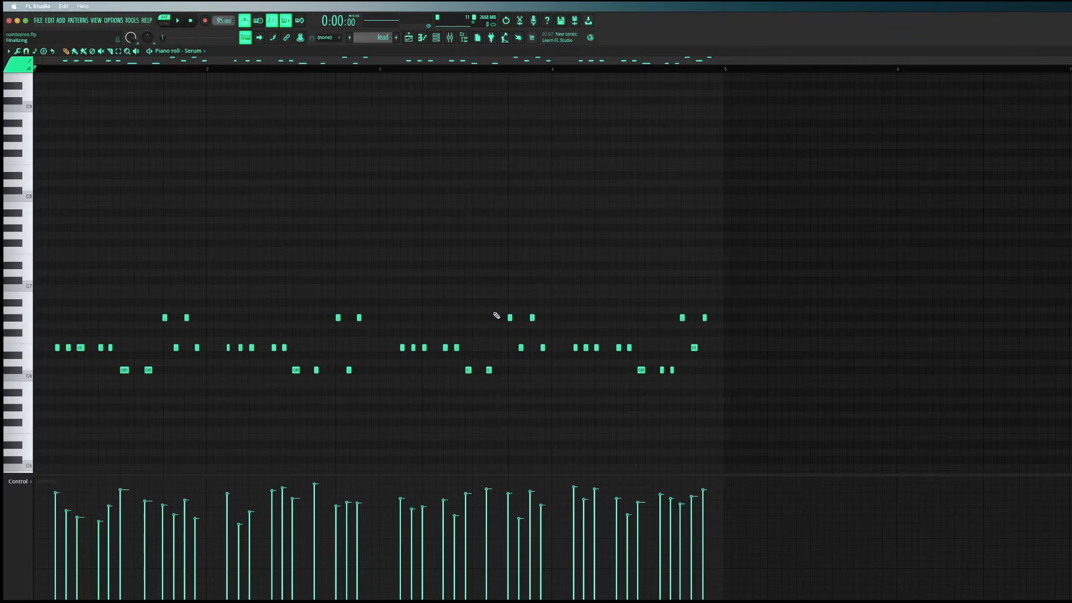
Select all the lead notes and view the Randomize tool's effect on their velocities, closing it without applying
left_click_drag(744, 396, 24, 141)
left_click(18, 51)
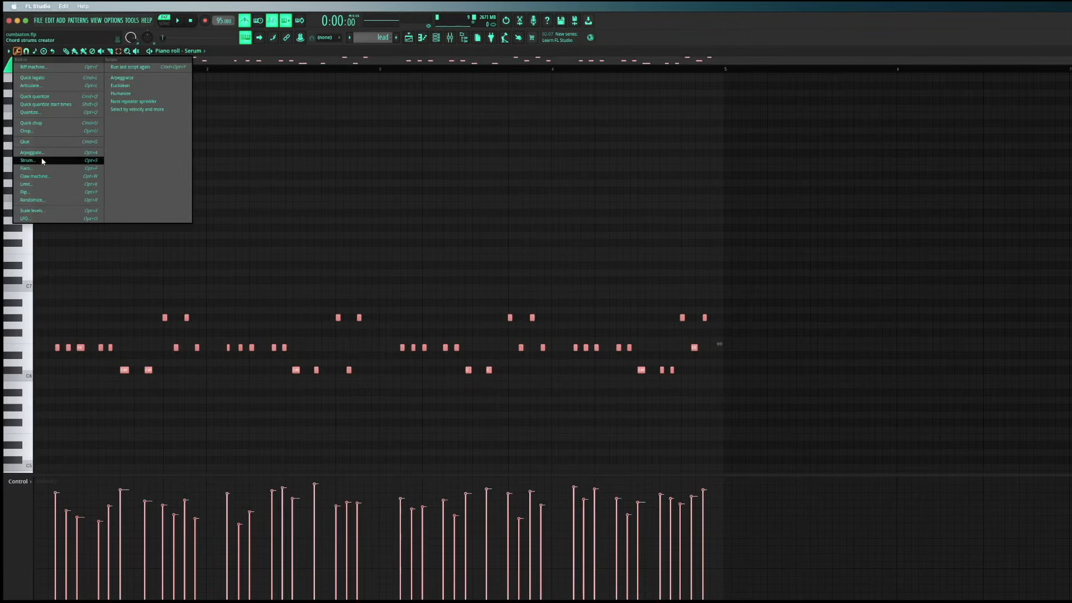
left_click(44, 200)
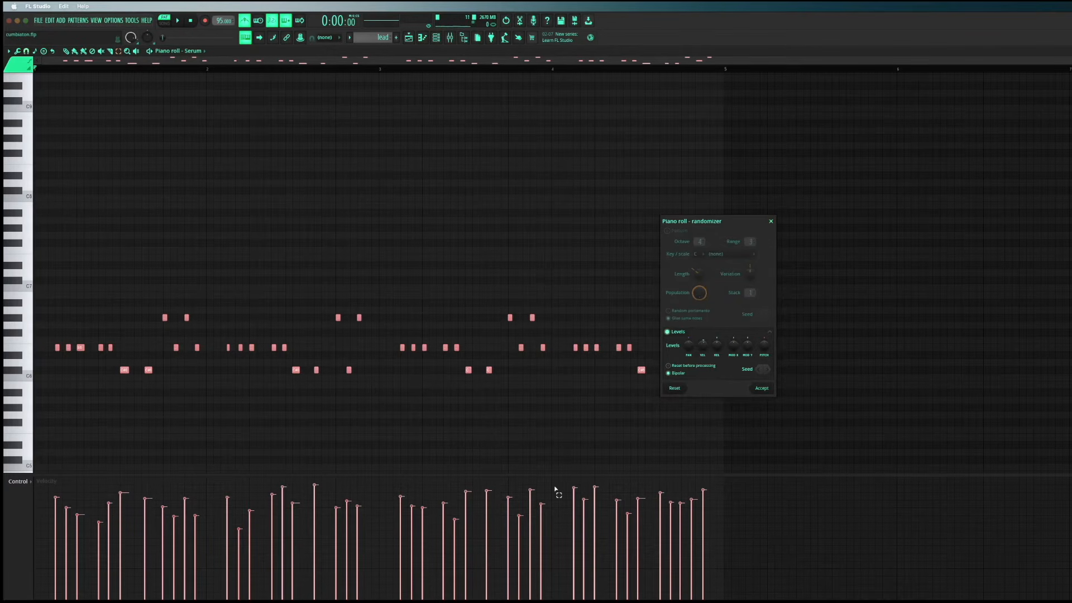
left_click(771, 221)
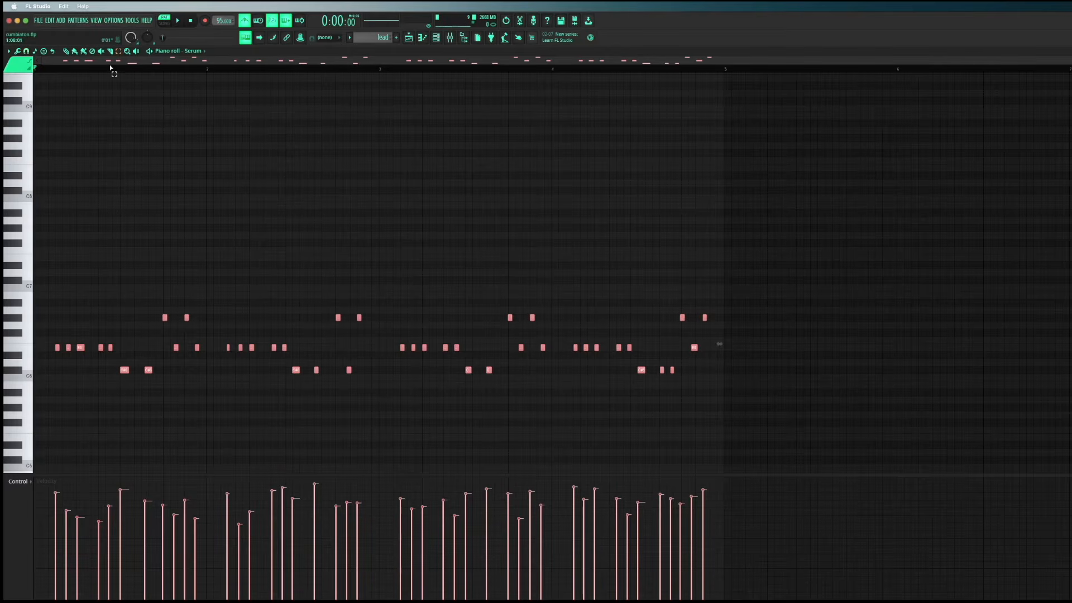
View the Humanize tool's timing, duration and velocity settings for the selected lead notes, closing it without applying
left_click(18, 52)
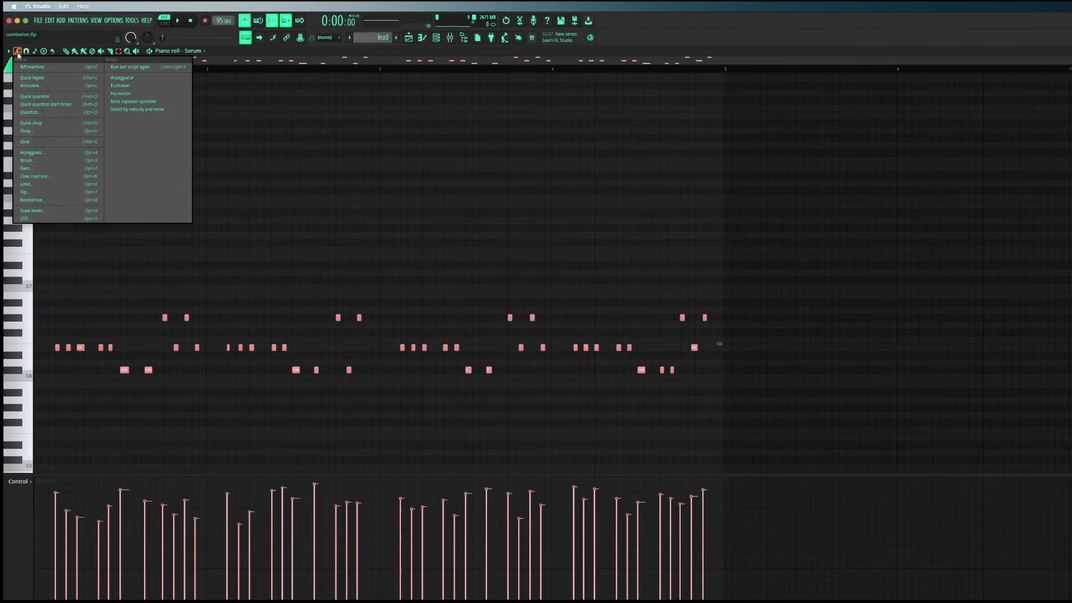
left_click(120, 93)
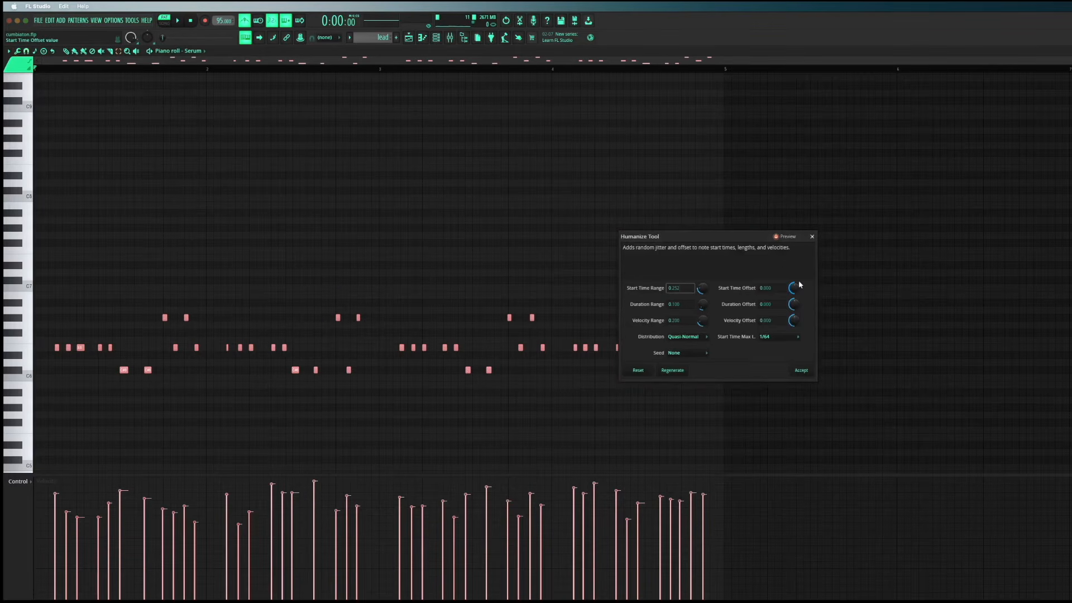
left_click(812, 237)
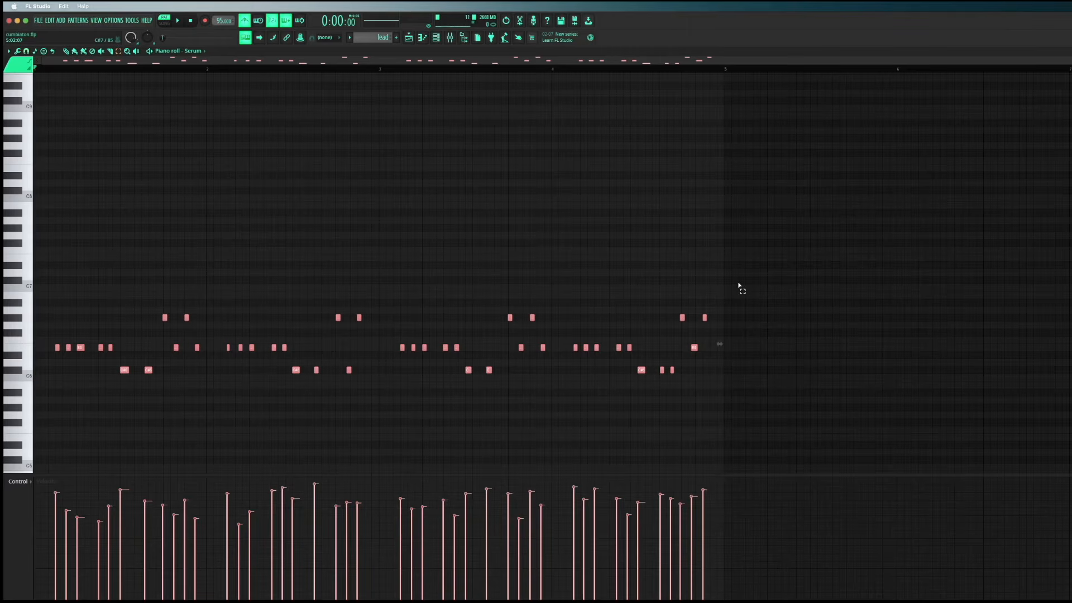
Play the opening of the lead pattern twice and close its piano roll to return to the playlist
left_click(180, 22)
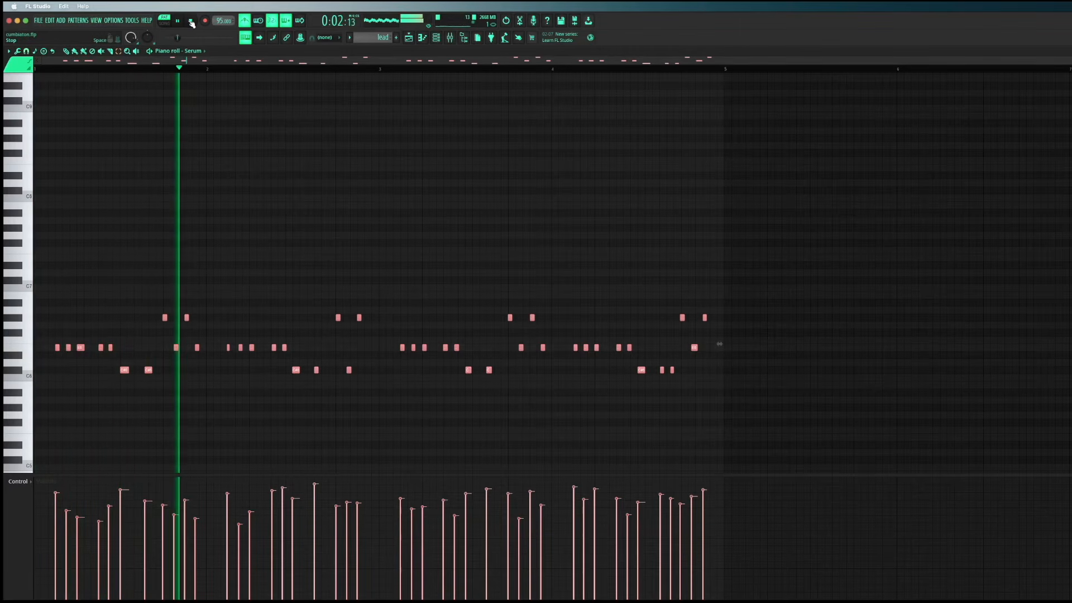
left_click(191, 22)
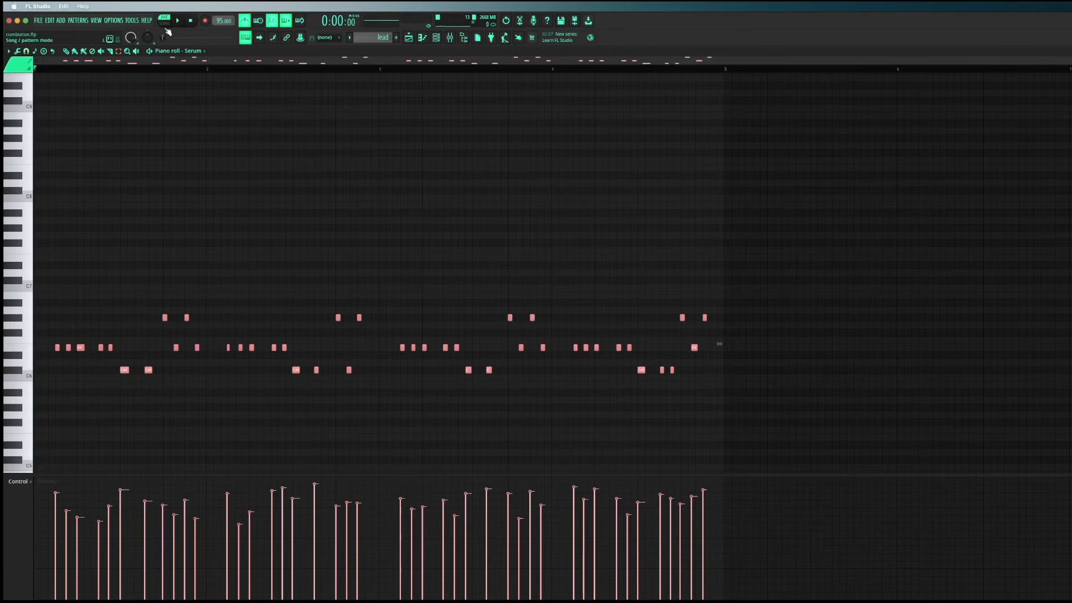
key("space")
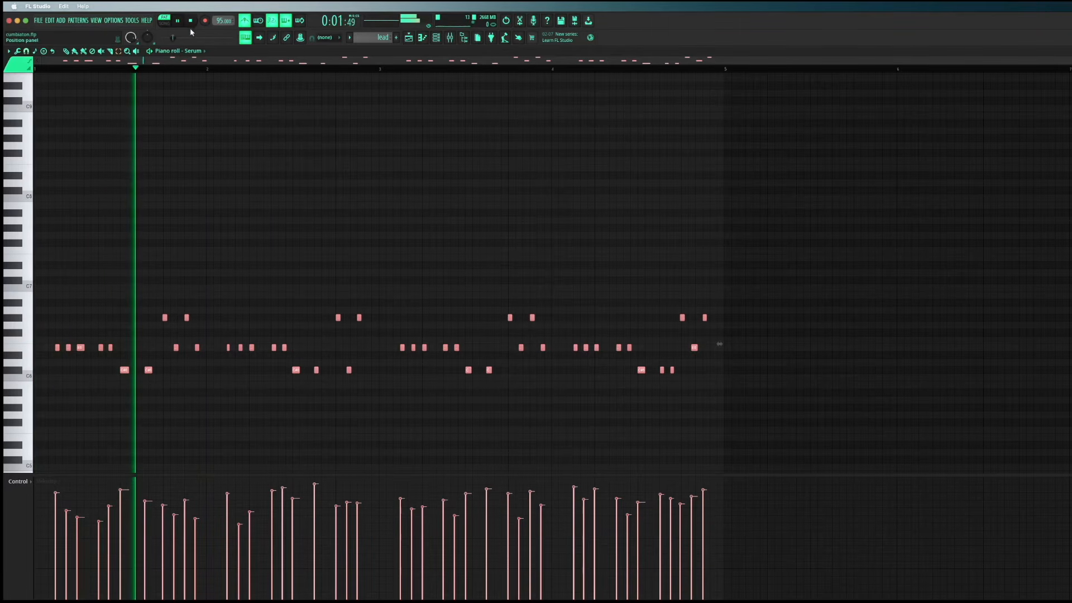
left_click(192, 22)
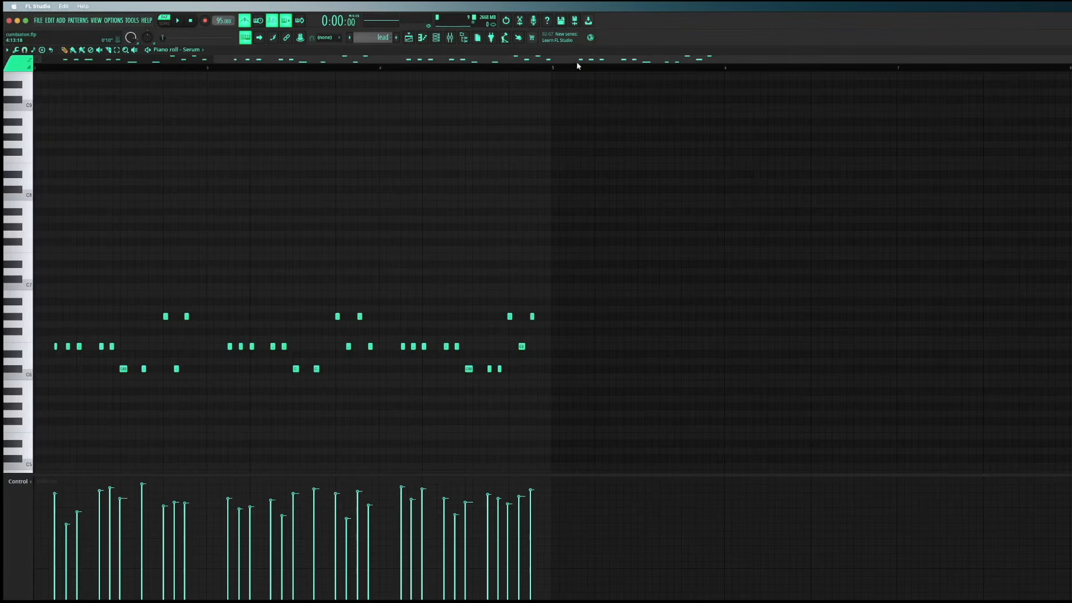
left_click_drag(578, 62, 404, 66)
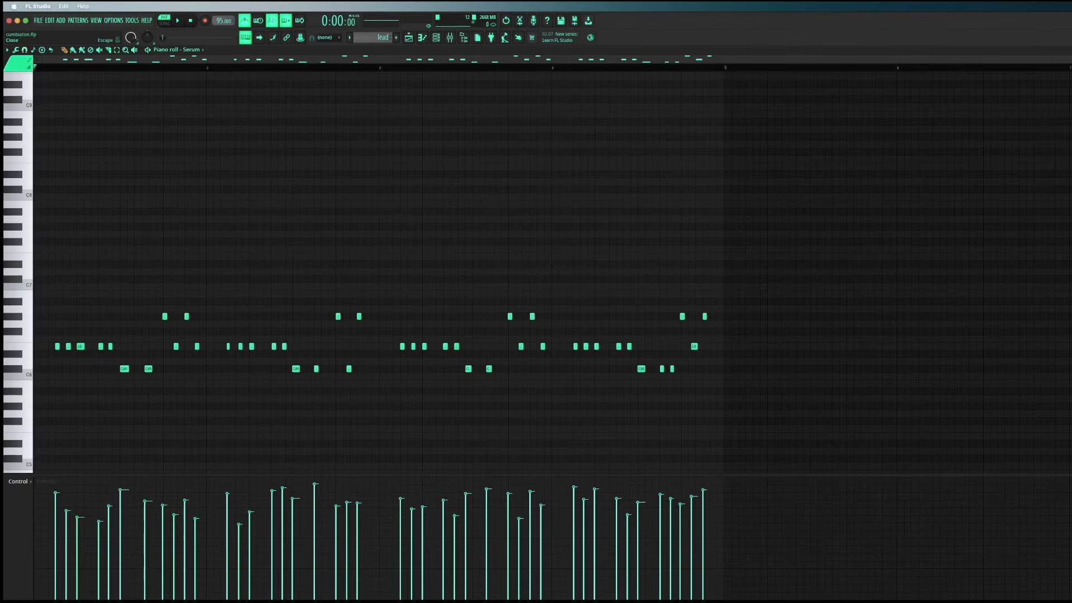
key("Escape")
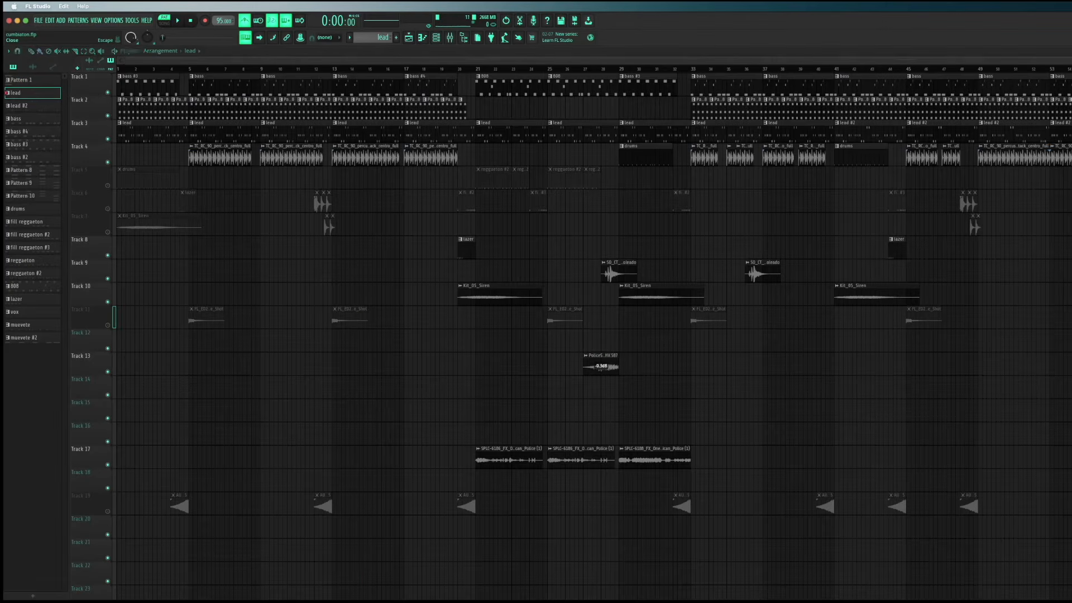
Open the lead #2 clip at bar 45 on Track 3, play the variation, and close its piano roll
double_click(938, 135)
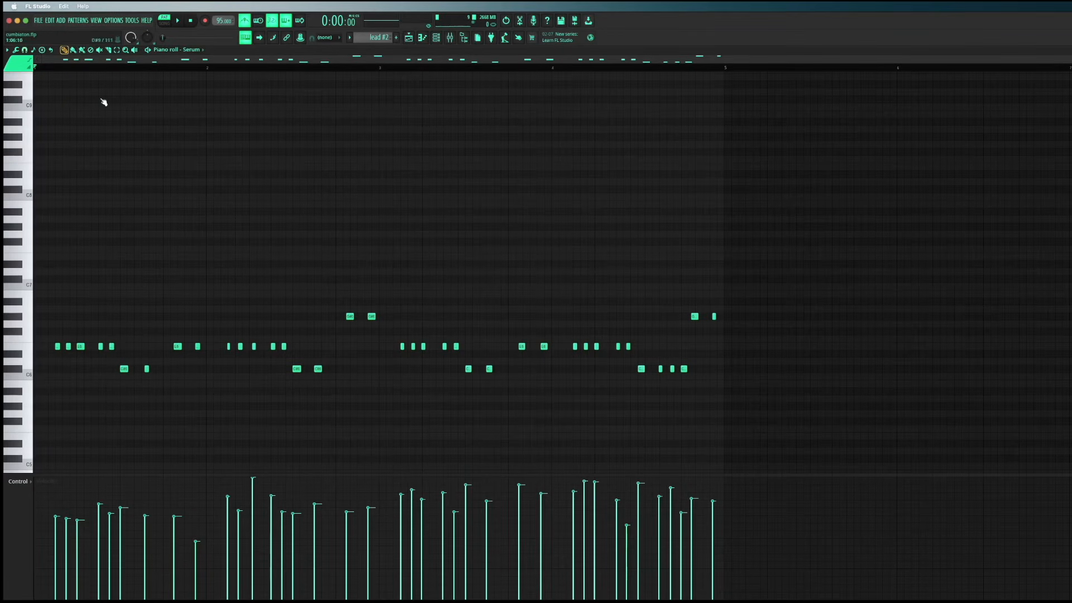
key("space")
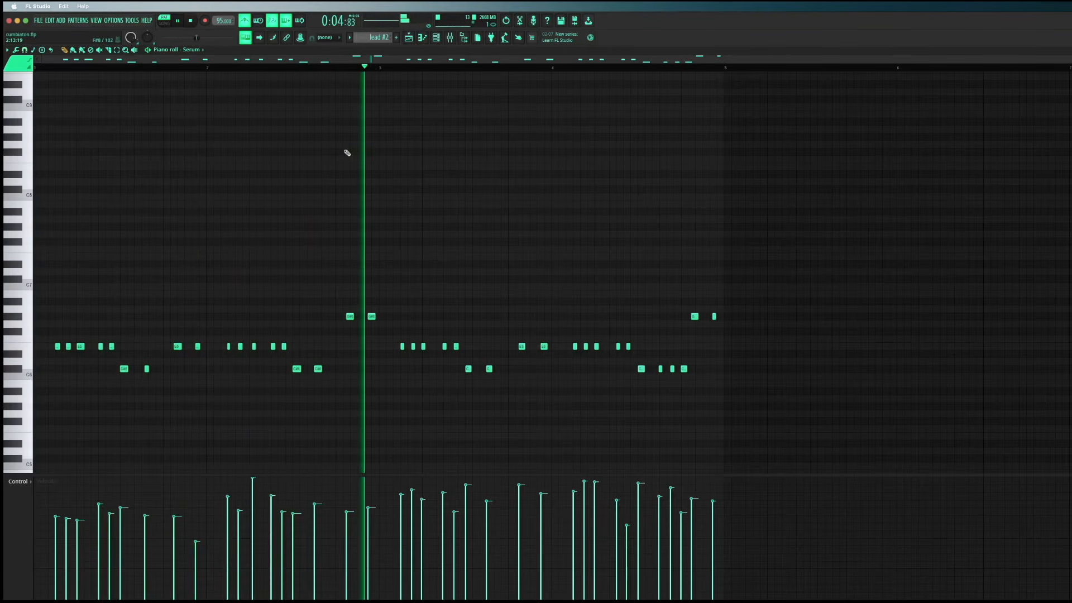
left_click(177, 22)
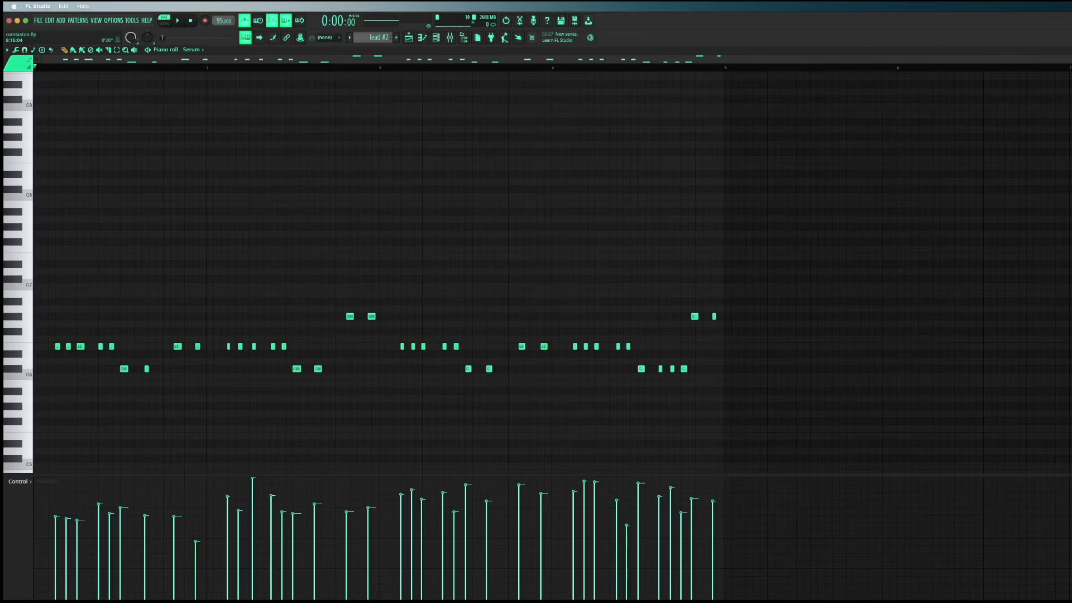
key("Escape")
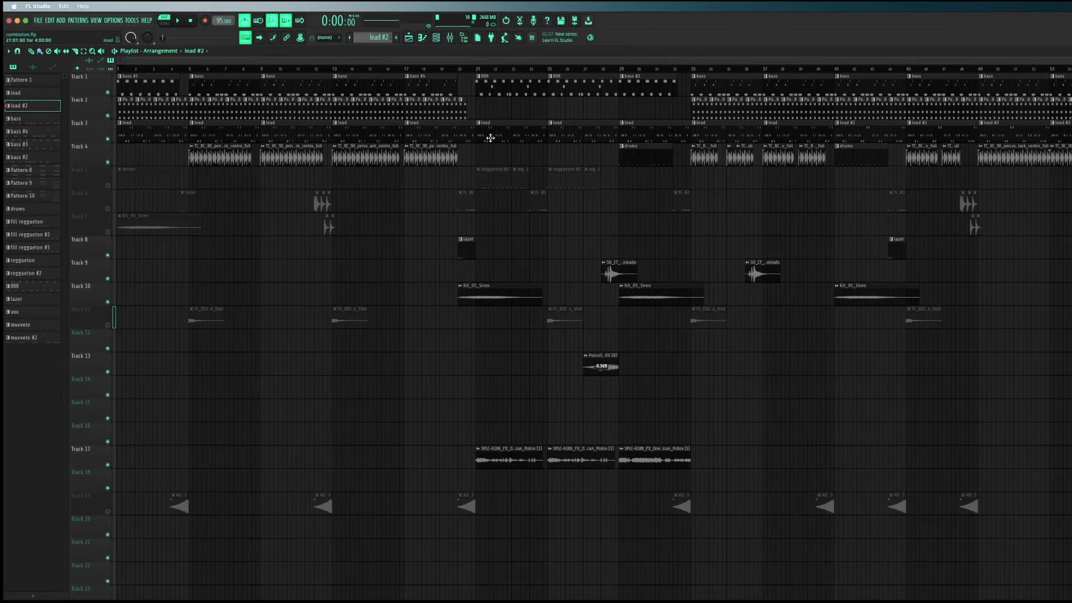
Unmute all the muted playlist tracks and play the song from bar 5 up to about bar 19
right_click(108, 185)
right_click(108, 186)
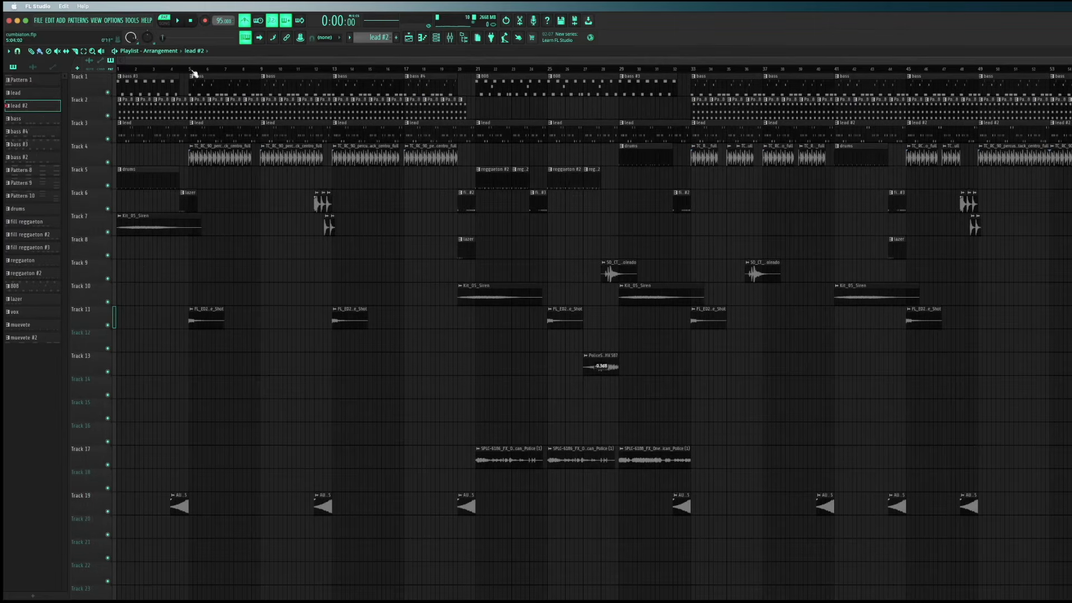
left_click_drag(197, 70, 446, 105)
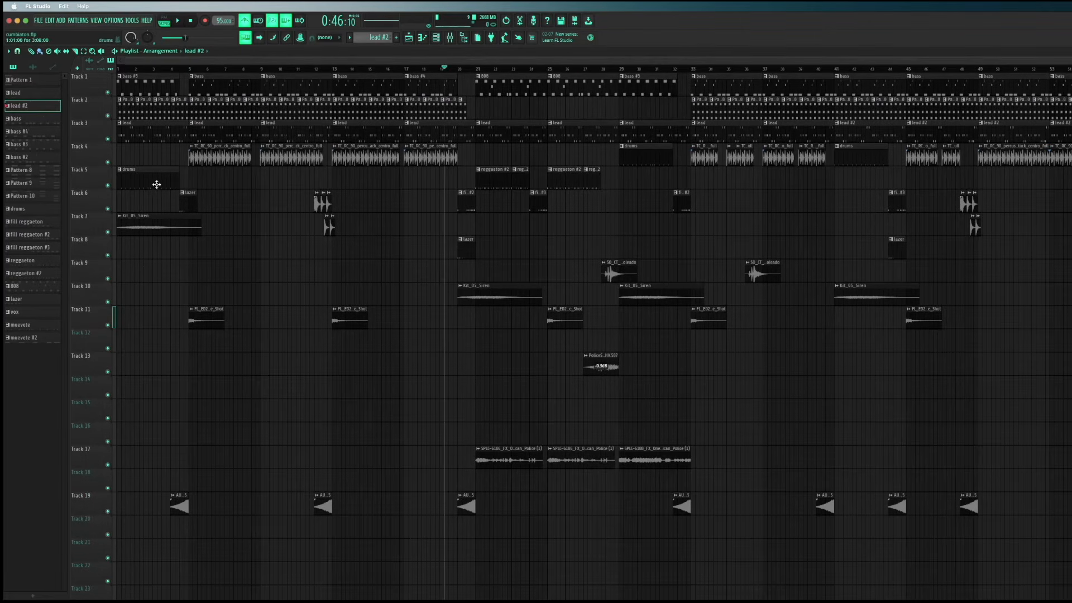
Open the drums clip at the start of Track 5, play its SO_CT_perc_labios pattern, and stop playback
double_click(136, 175)
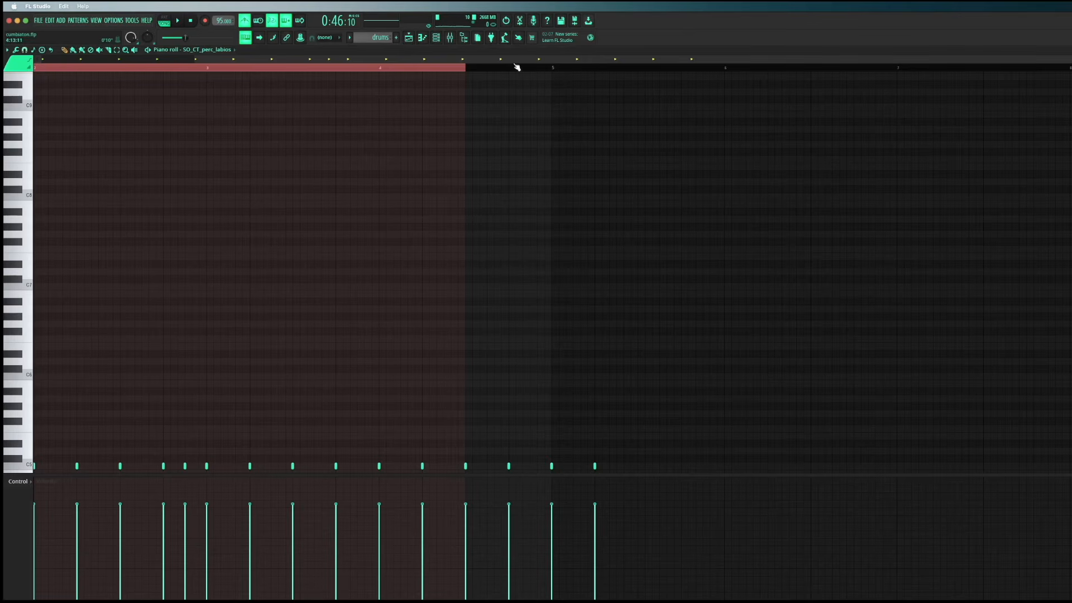
scroll(331, 401, "down", 2)
left_click(166, 22)
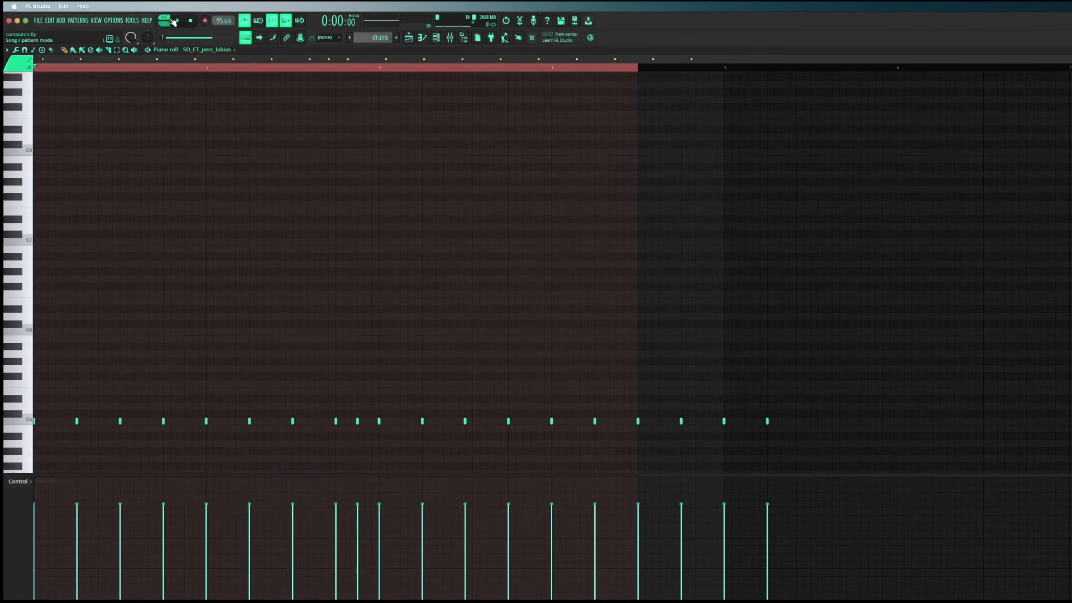
key("space")
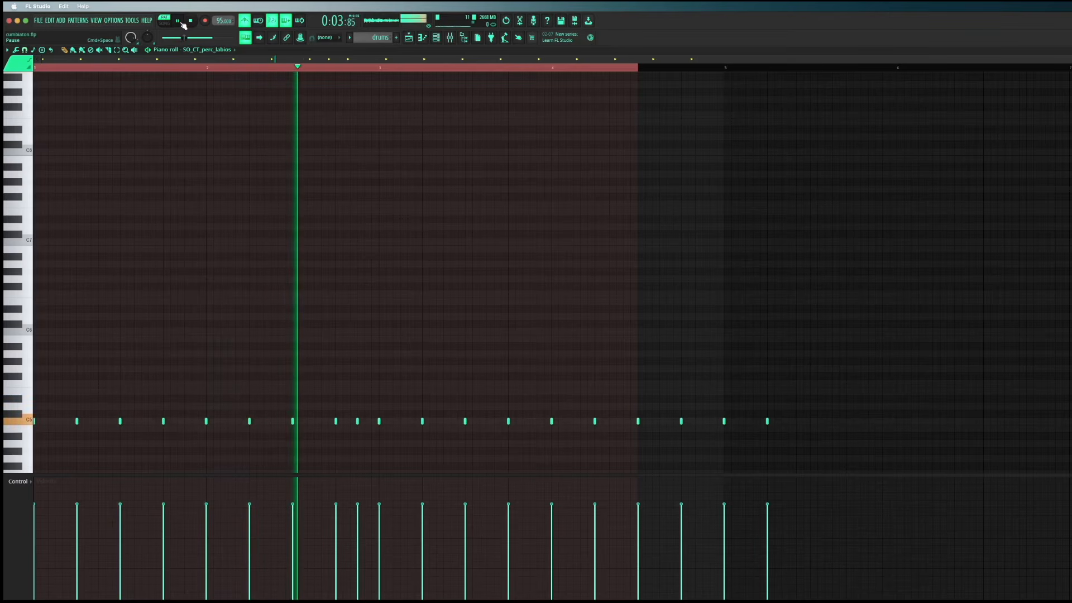
left_click(192, 22)
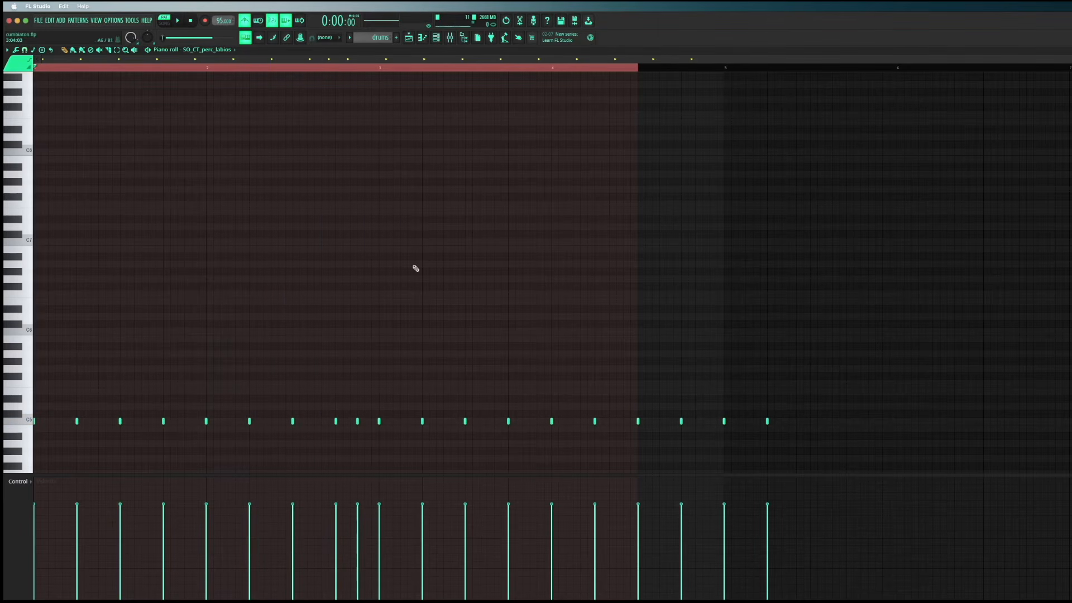
Preview the SO_CT_perc_labios sample from its channel settings, close them, and return to the playlist
left_click(422, 38)
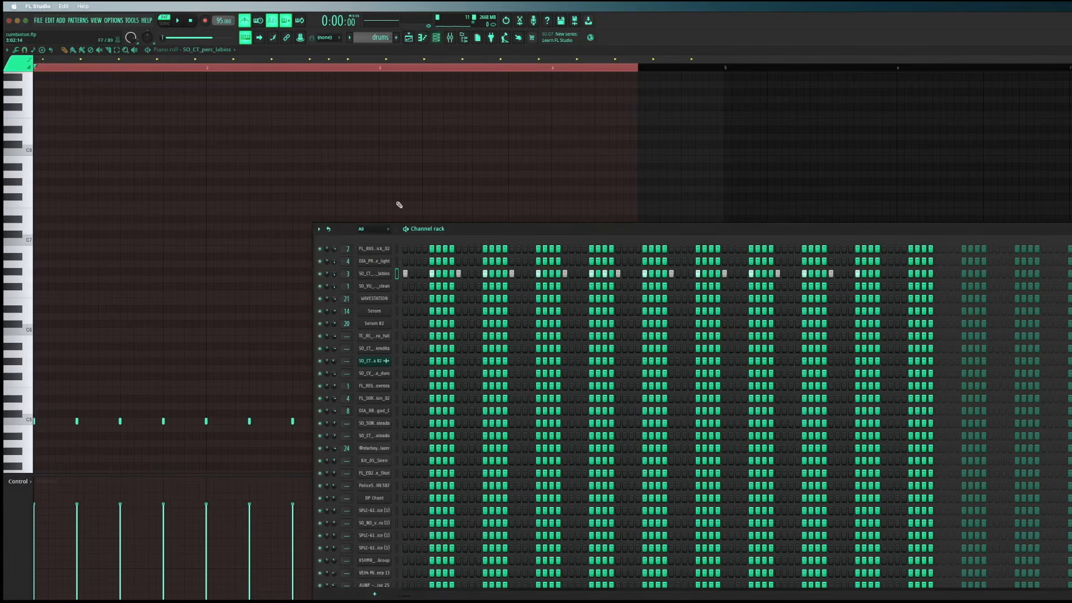
left_click(377, 274)
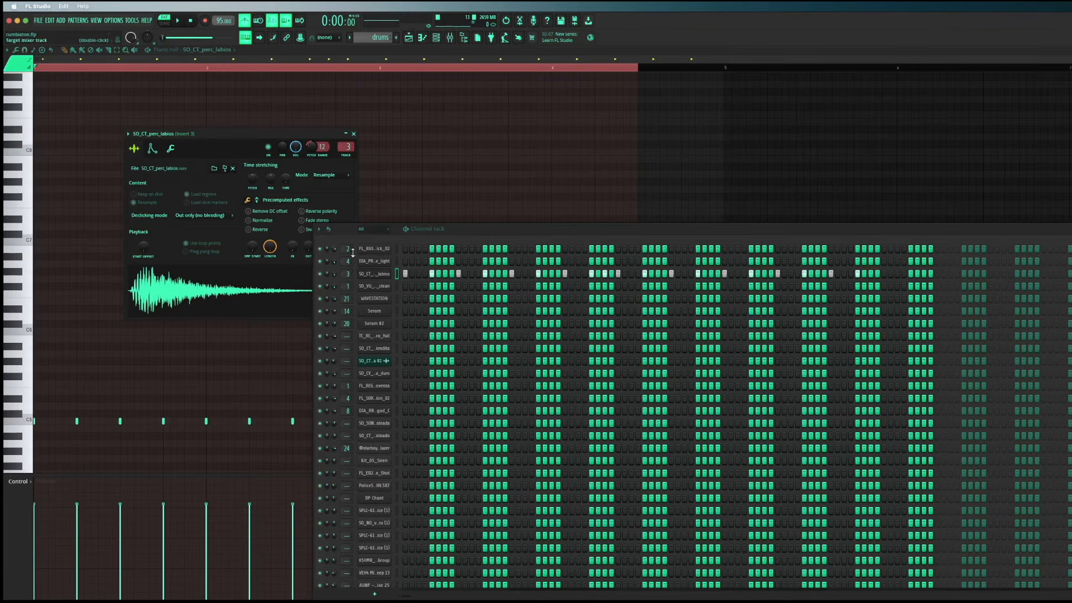
left_click(254, 296)
left_click(247, 293)
left_click(353, 134)
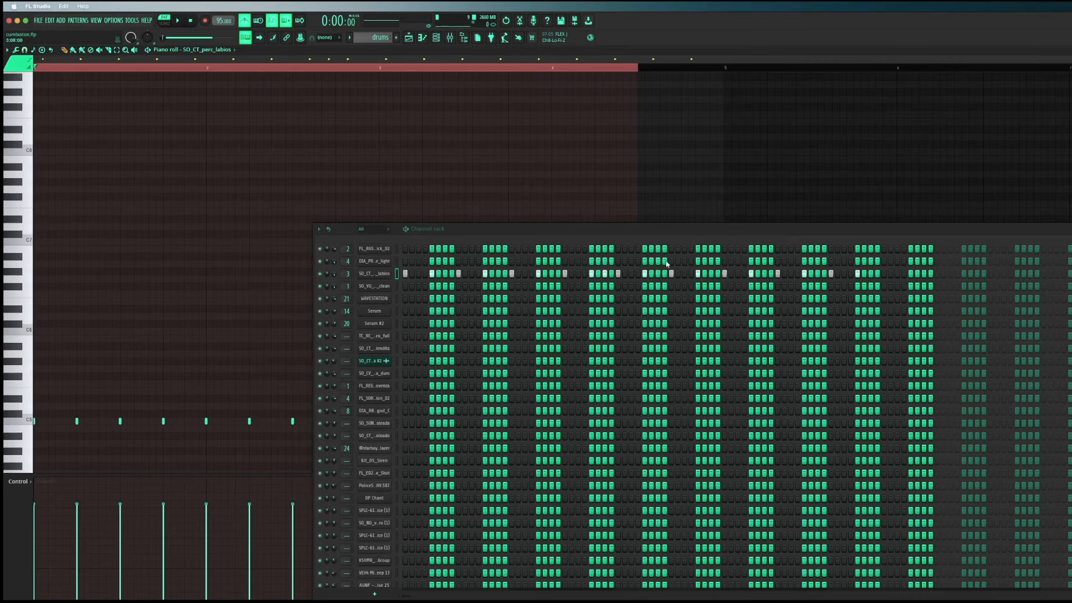
key("F6")
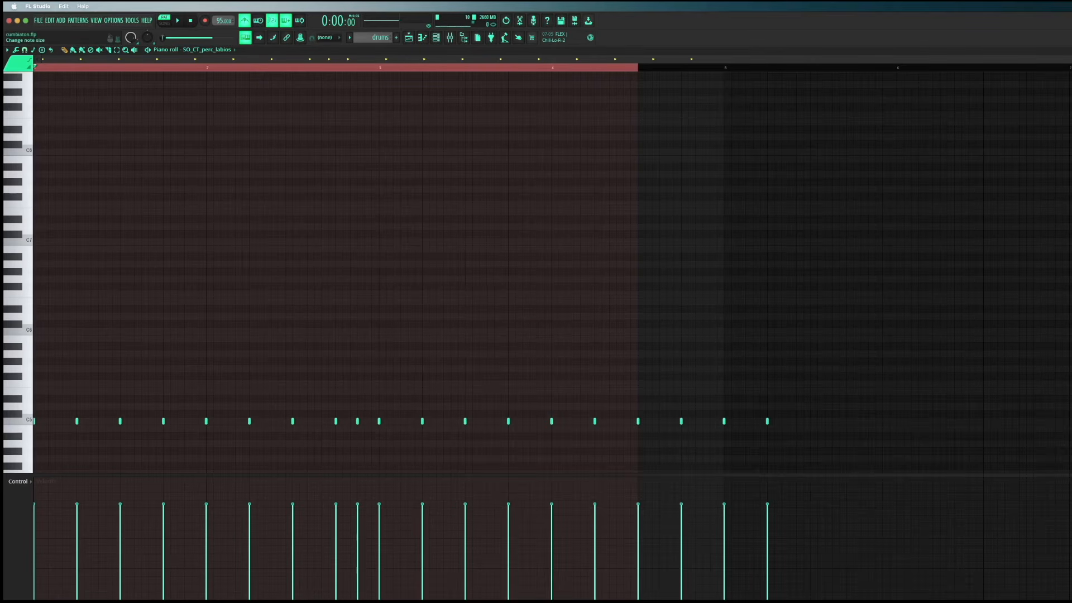
key("F5")
left_click_drag(560, 68, 225, 105)
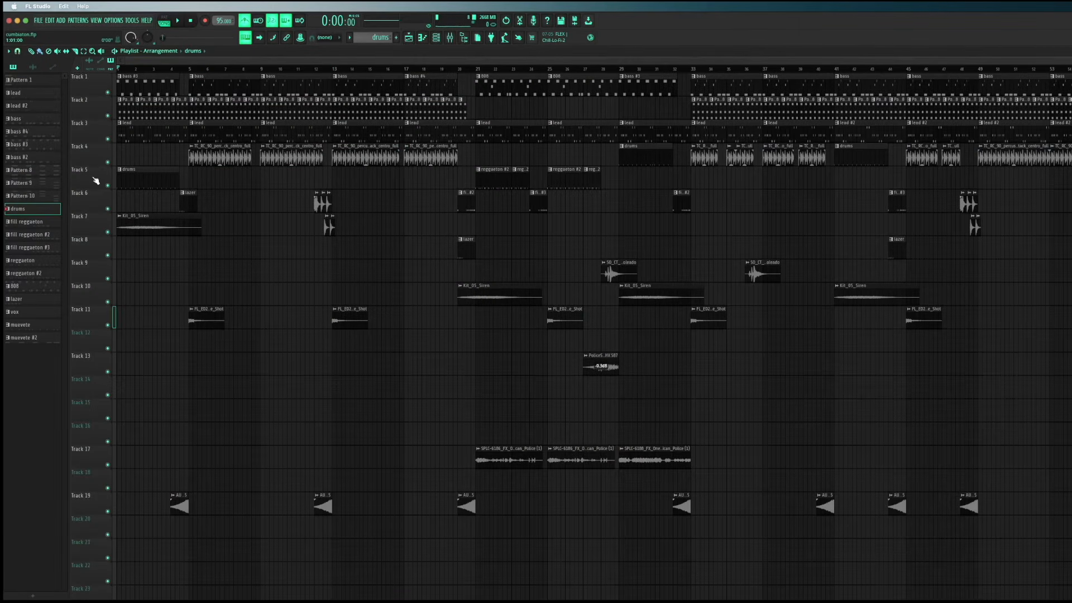
Examine the full list of channels in the channel rack over the playlist and close the rack
key("space")
key("F6")
left_click_drag(560, 240, 439, 161)
scroll(269, 441, "down", 1)
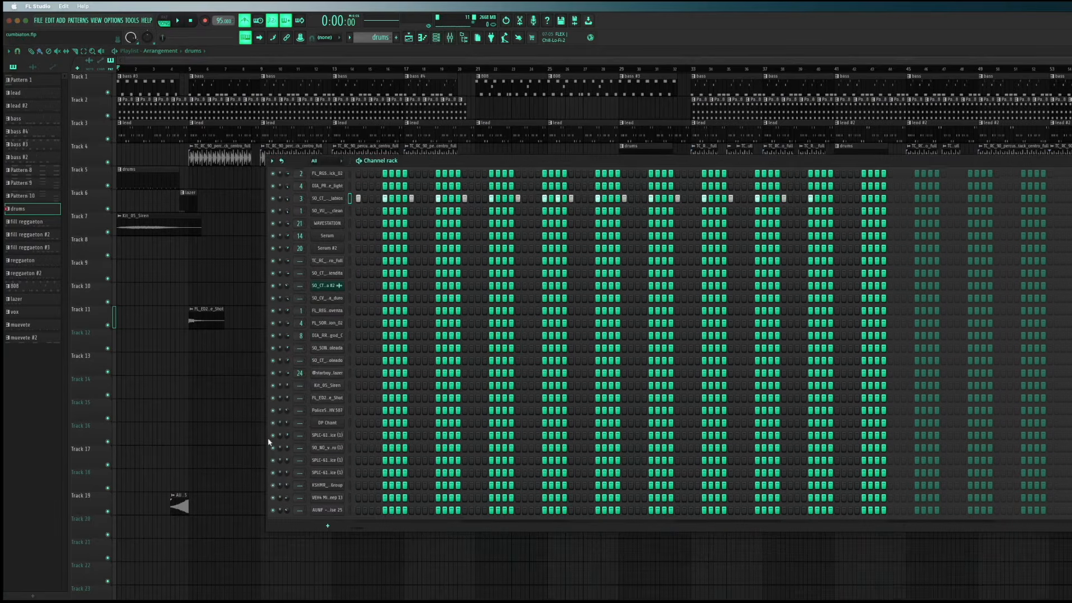
scroll(313, 444, "up", 1)
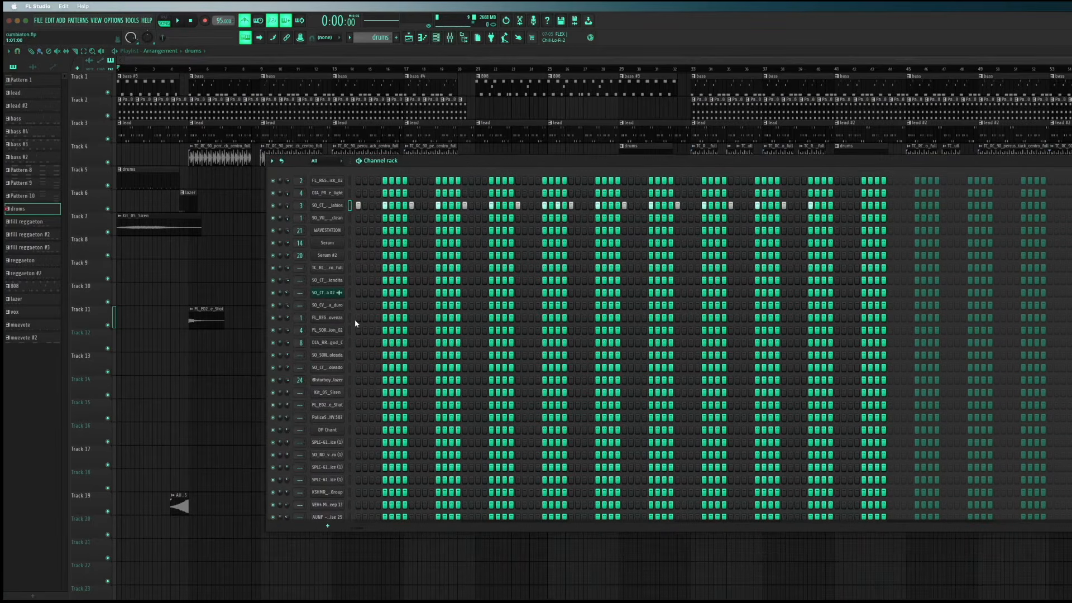
scroll(352, 324, "down", 1)
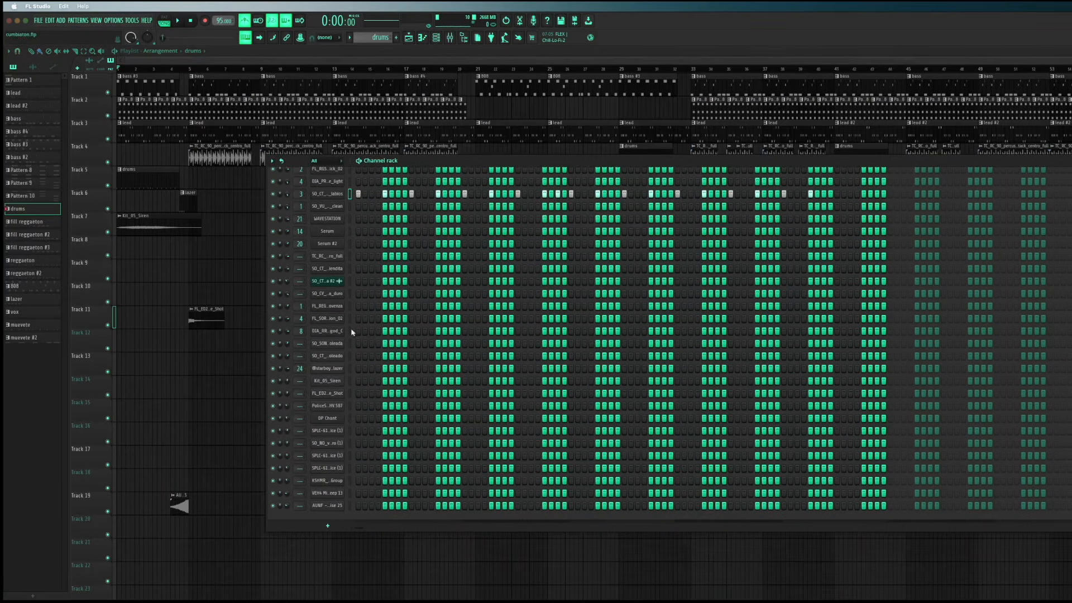
left_click(227, 210)
key("F6")
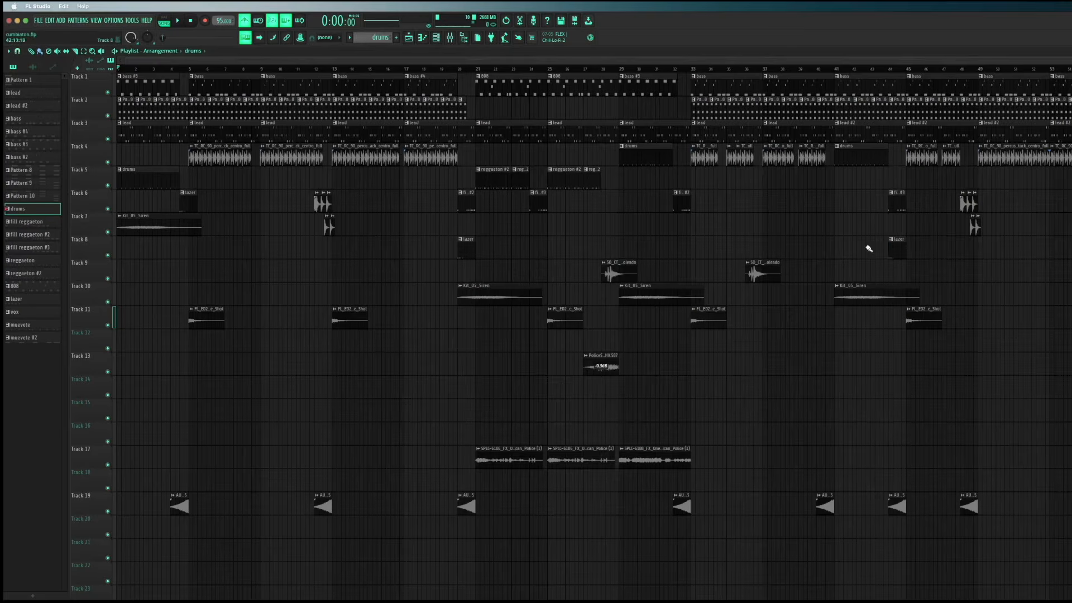
Open the SO_CT_90_fill_soleado clip on Track 9, preview its sample, and close its settings
double_click(608, 272)
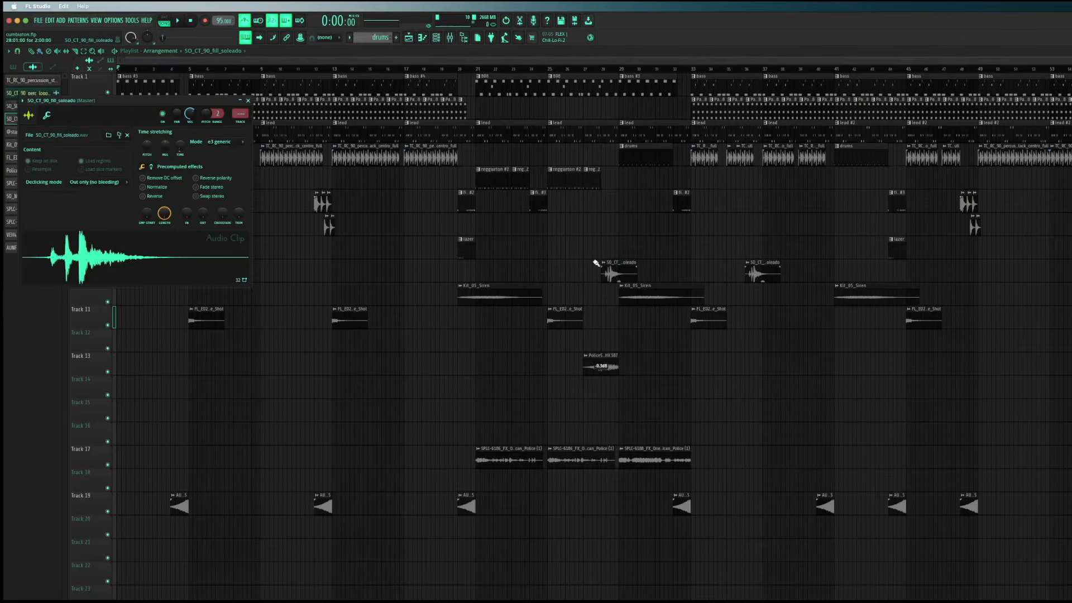
left_click(205, 260)
left_click(248, 101)
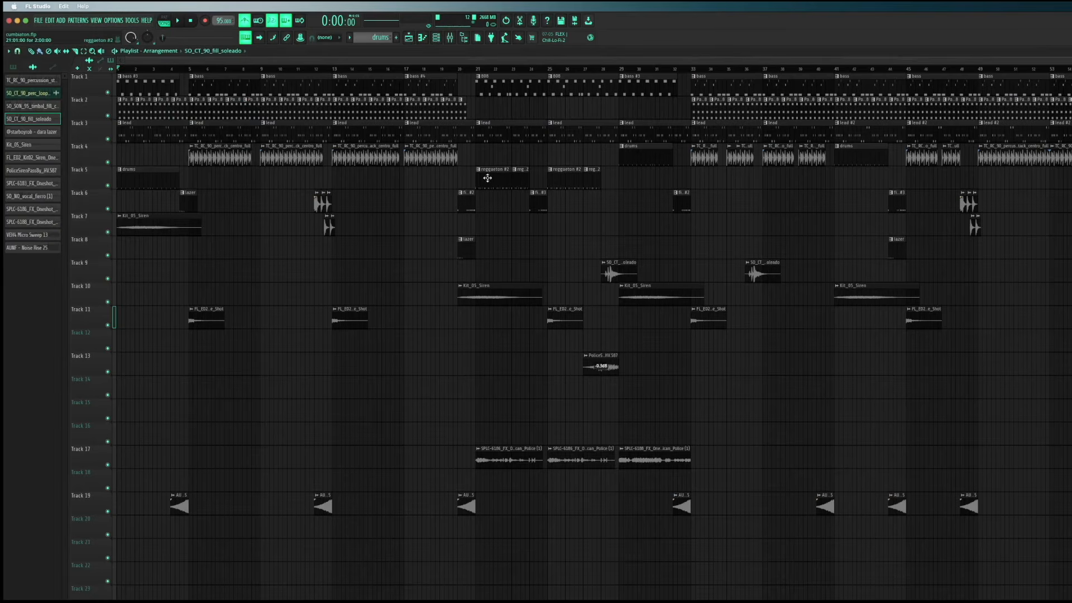
Preview the SO_SON_95_timbal_fill_cumbia_soleada clip from Track 6, check its source file without loading another, and close its settings
left_click(322, 204)
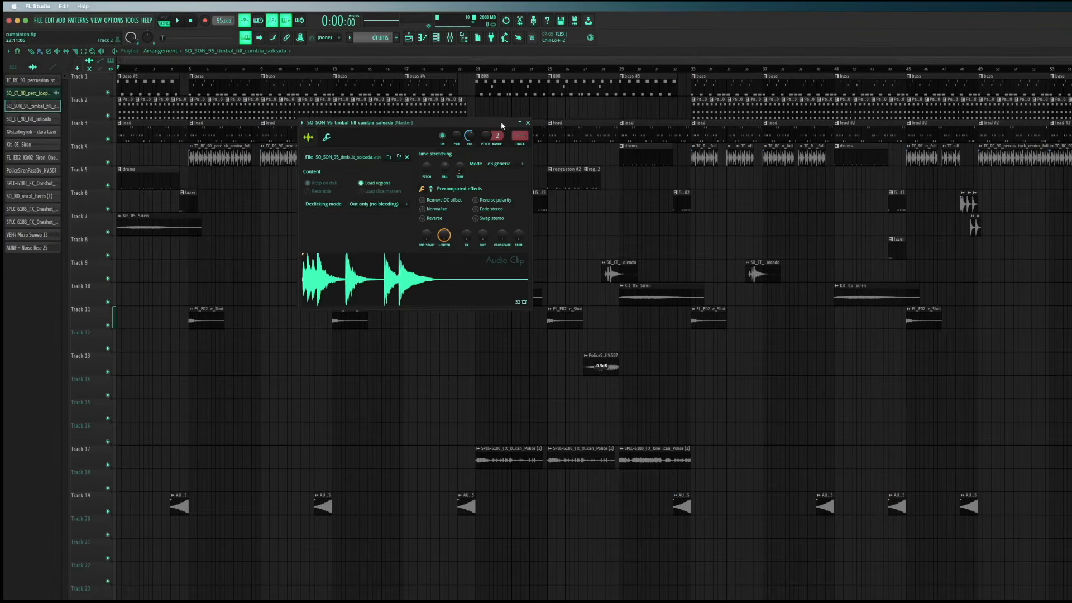
left_click(608, 402)
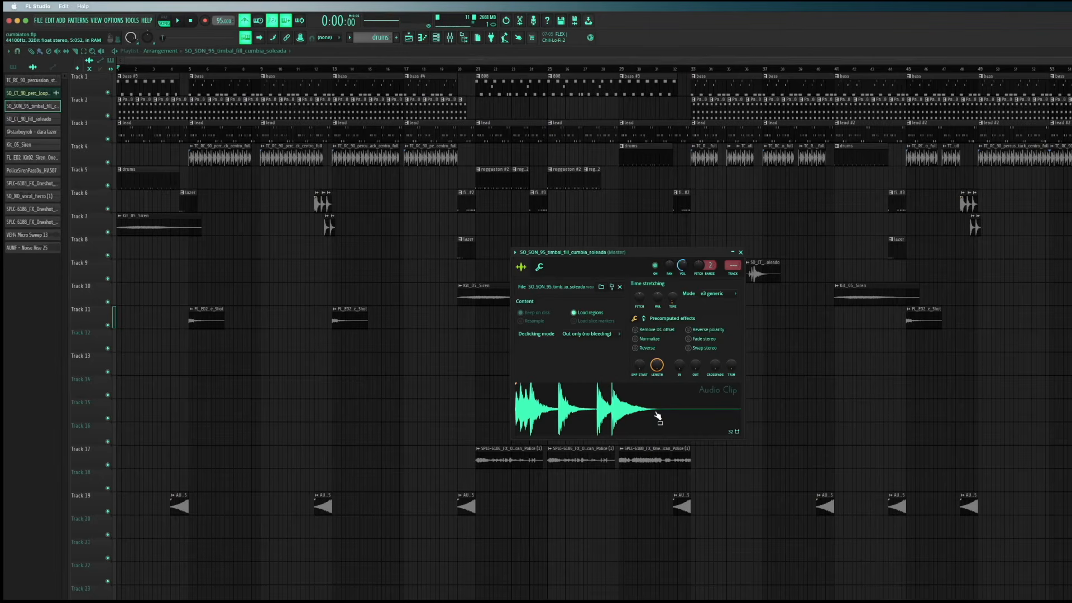
left_click(601, 287)
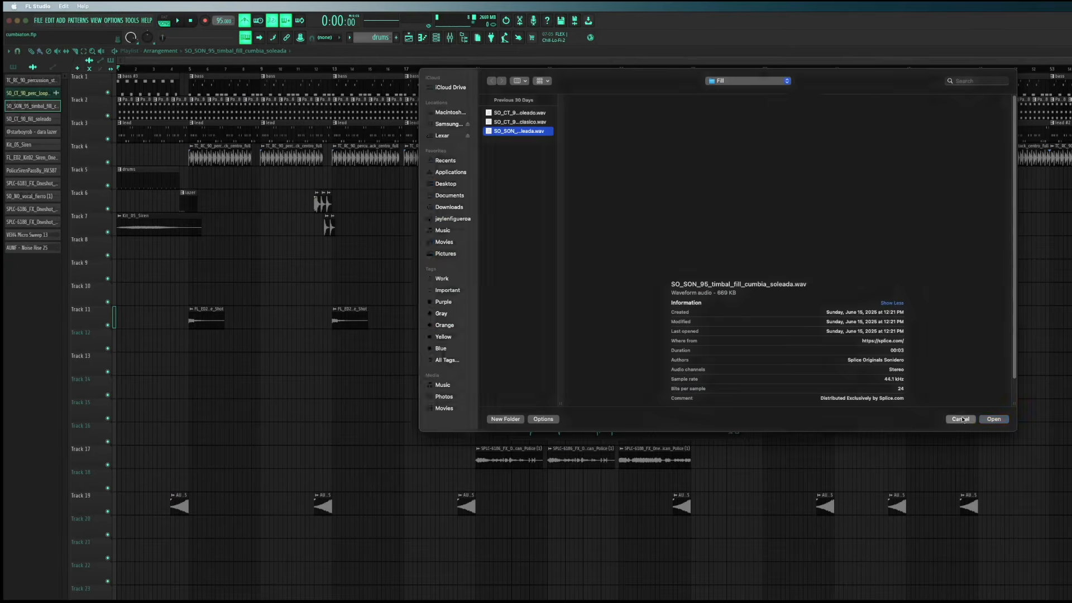
key("Escape")
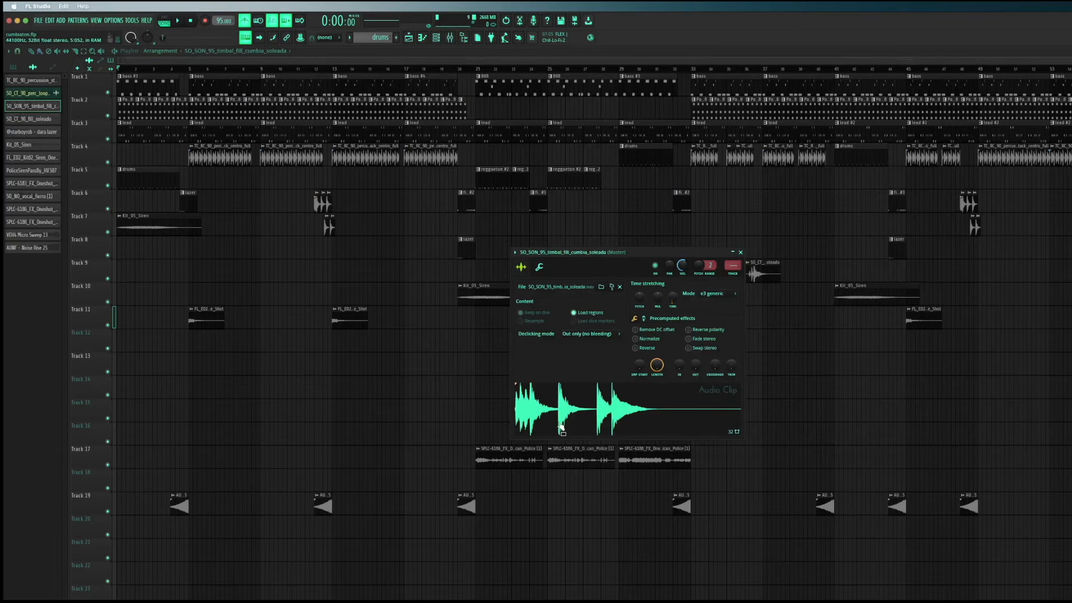
left_click_drag(632, 250, 554, 226)
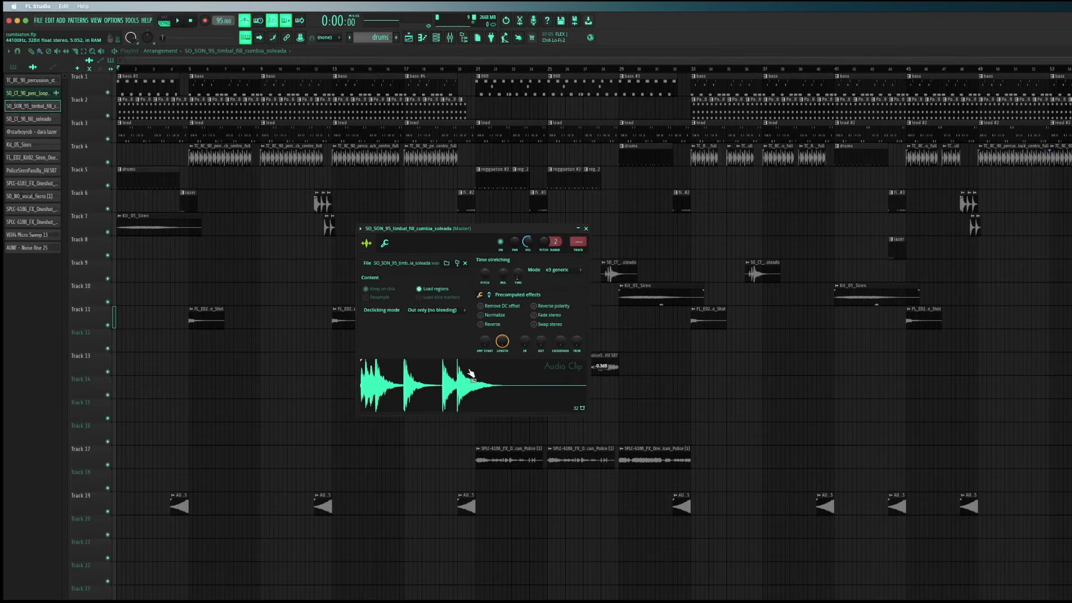
left_click(461, 399)
left_click(586, 229)
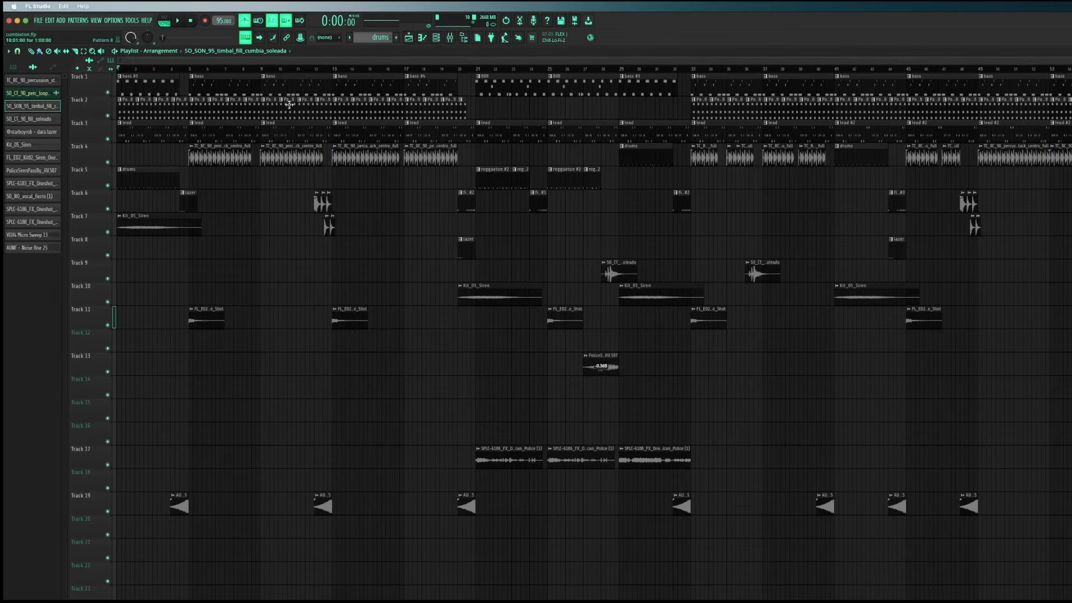
Look over the channel rack, and view the settings of the Kit_05_Siren clip on Track 7 before closing them
left_click(436, 38)
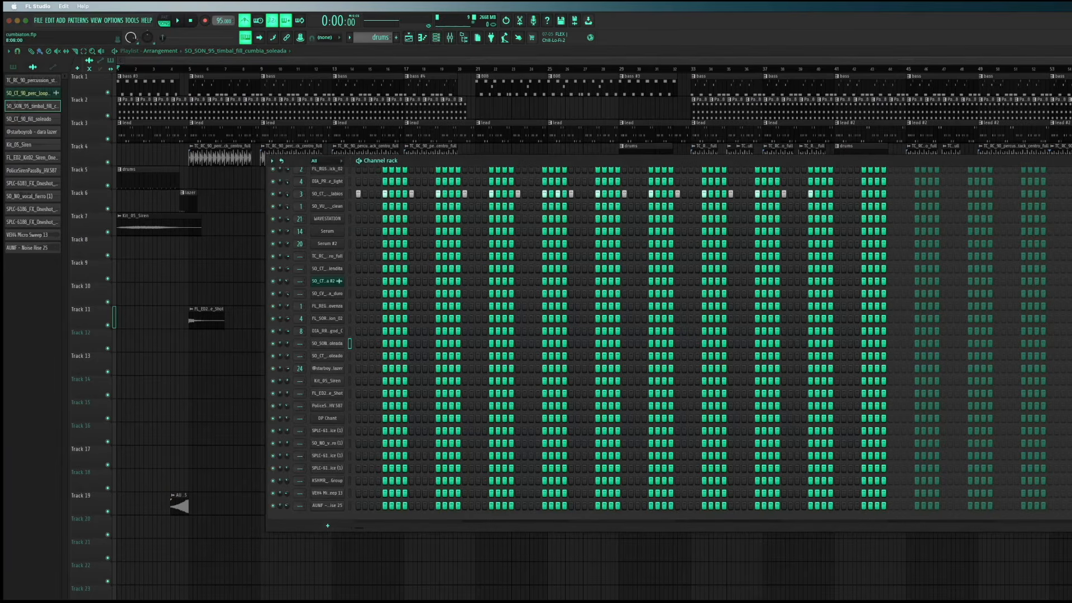
left_click(1071, 161)
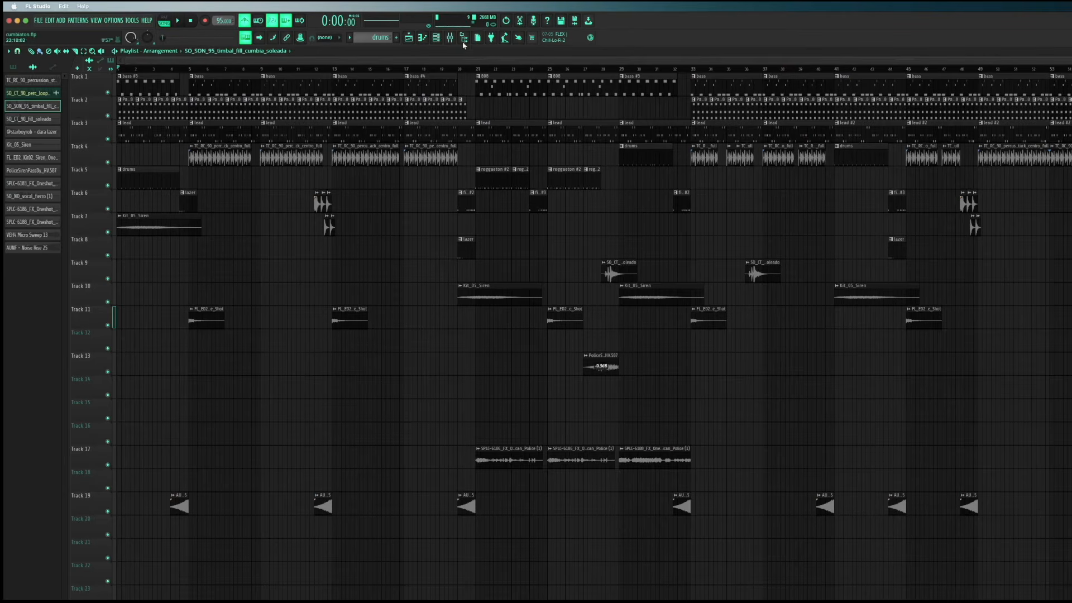
double_click(157, 222)
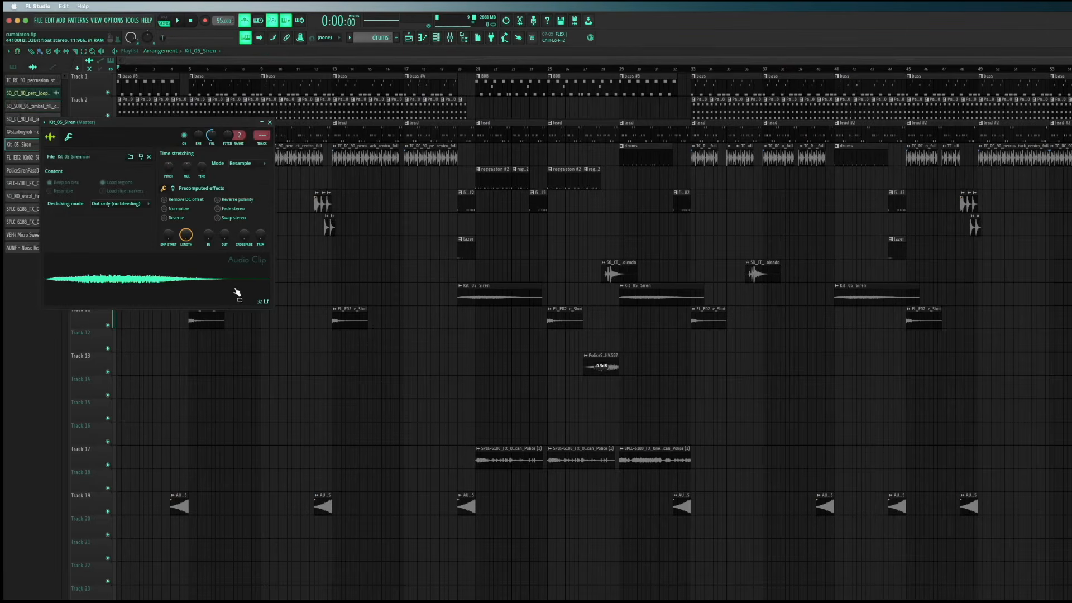
left_click(269, 122)
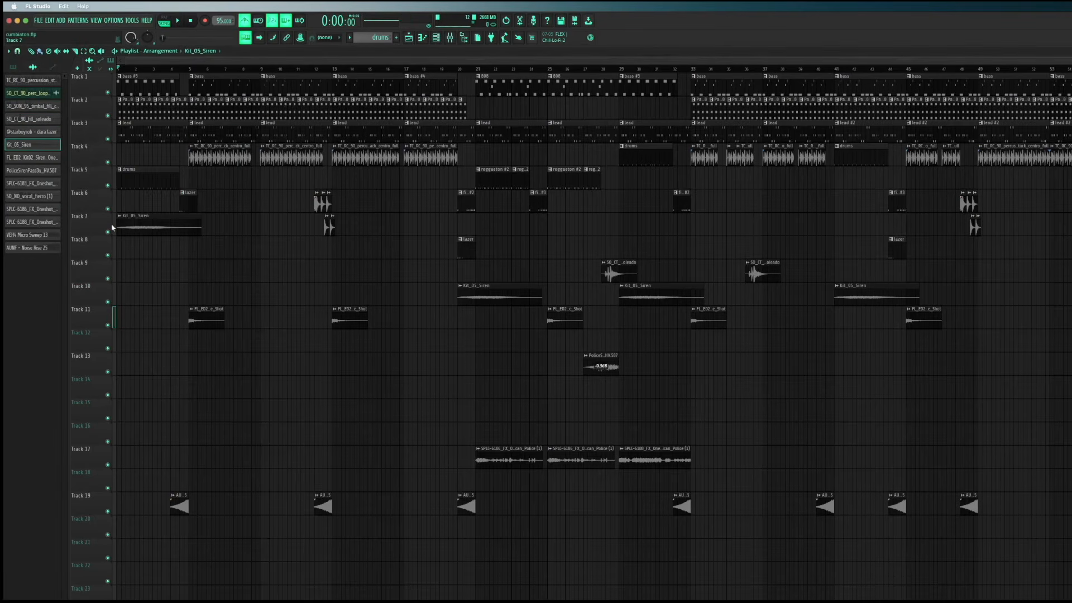
Open the first lazer clip on Track 6, play its short note pattern, and return to the playlist
double_click(189, 208)
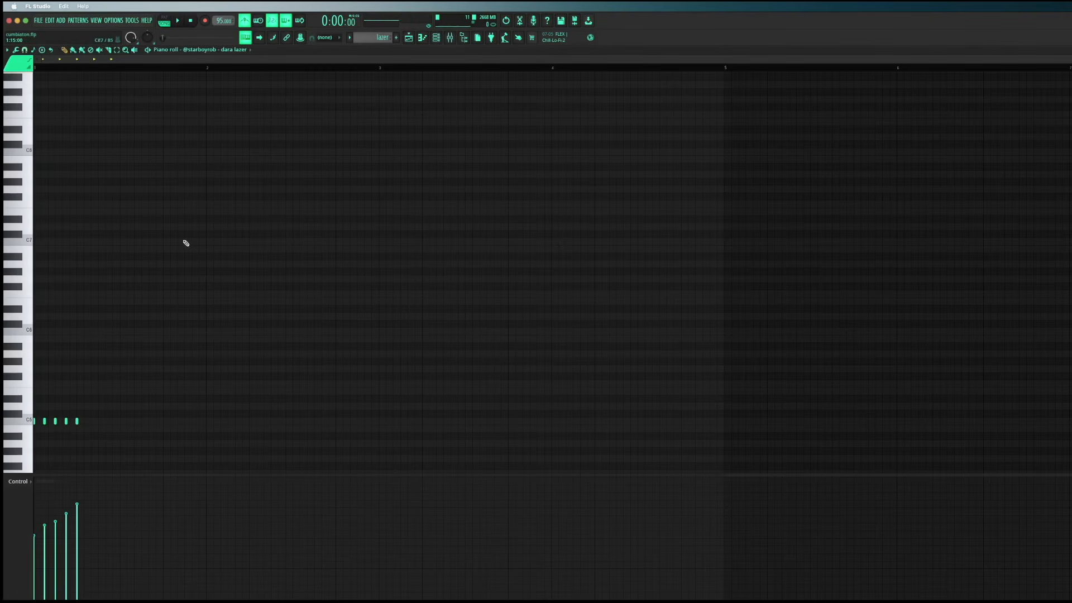
left_click(173, 20)
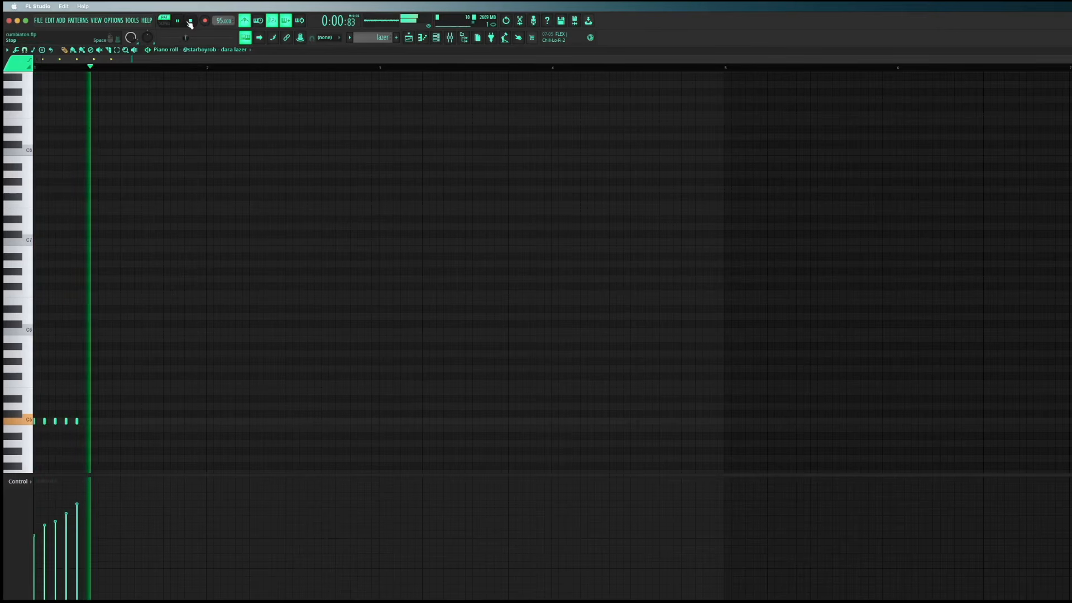
key("F5")
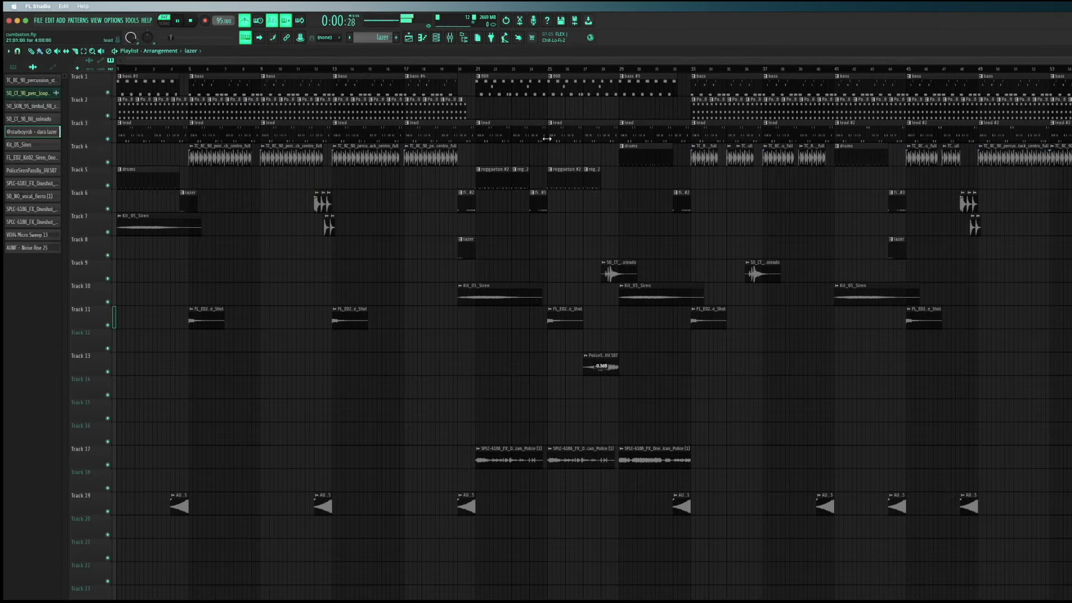
Reopen the lazer pattern, view the dara lazer channel's sample settings from the channel rack, and return to the playlist
double_click(186, 210)
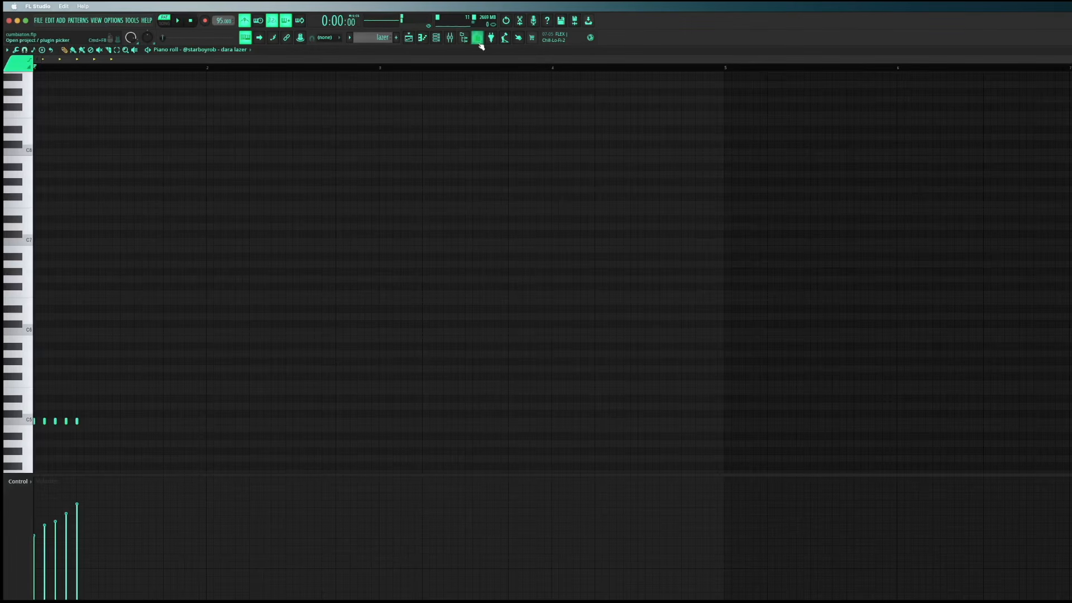
left_click(443, 38)
left_click(328, 381)
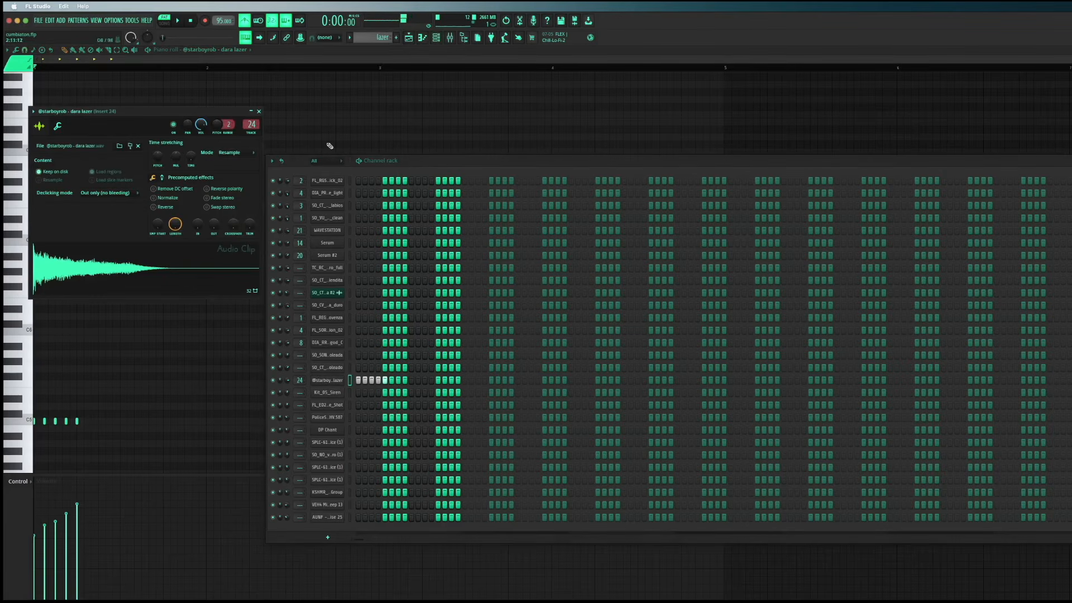
left_click(259, 112)
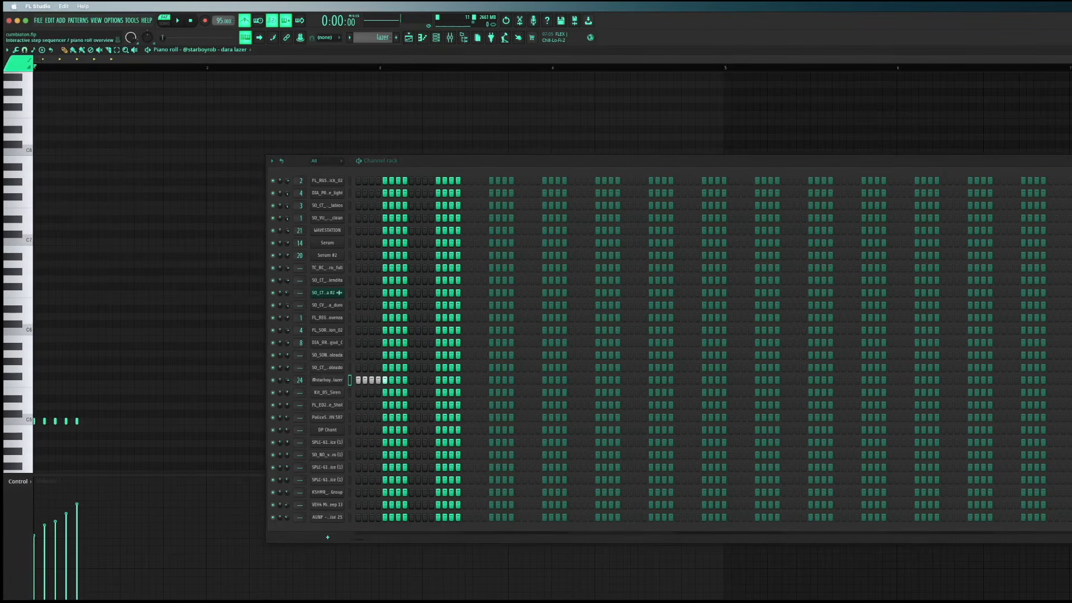
key("F6")
key("Escape")
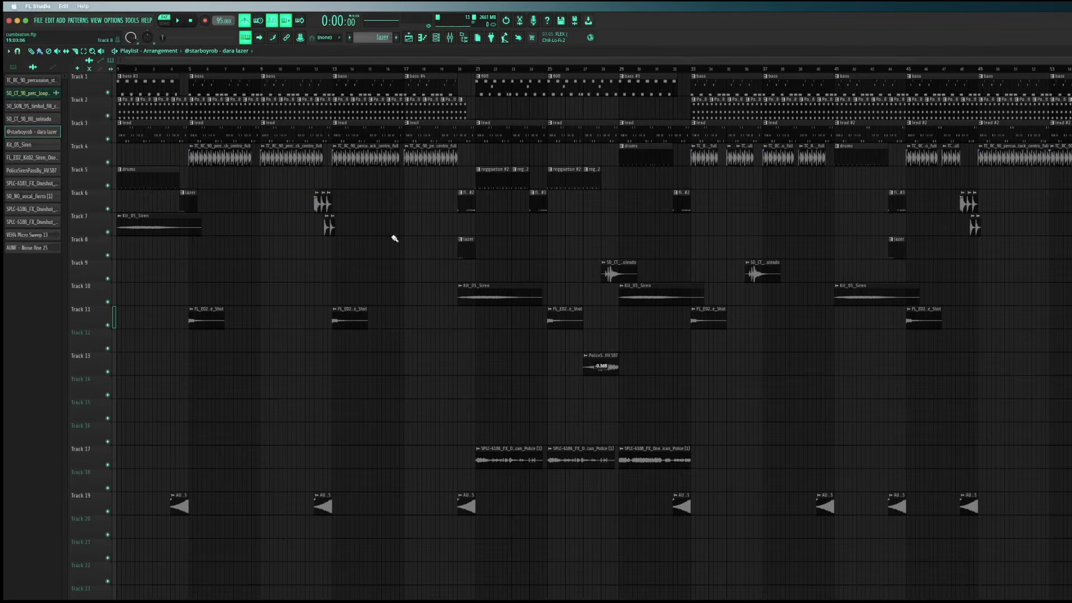
View the audio clip settings of the FL_ED2_Kit02_Siren_One_Shot clips on Track 11 and the PoliceSirenPassBy clip on Track 13, closing each afterward
double_click(215, 320)
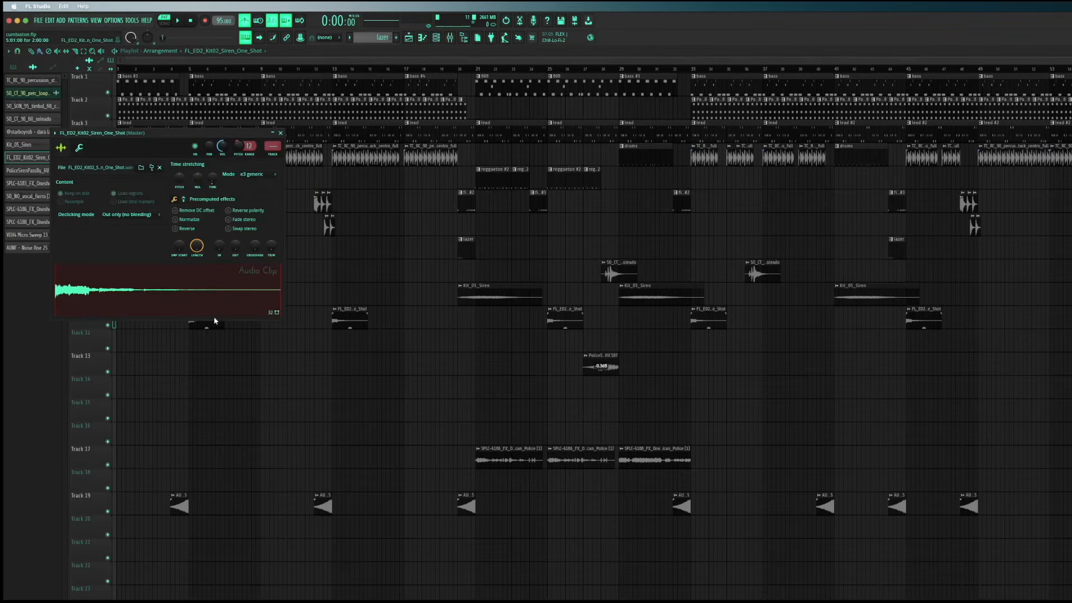
left_click(281, 133)
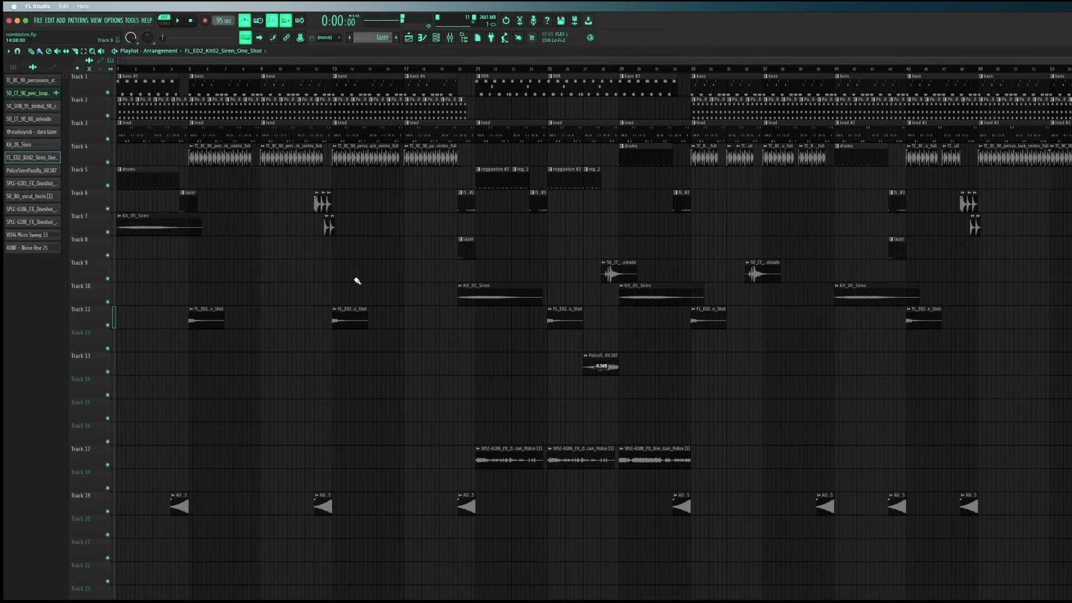
double_click(348, 314)
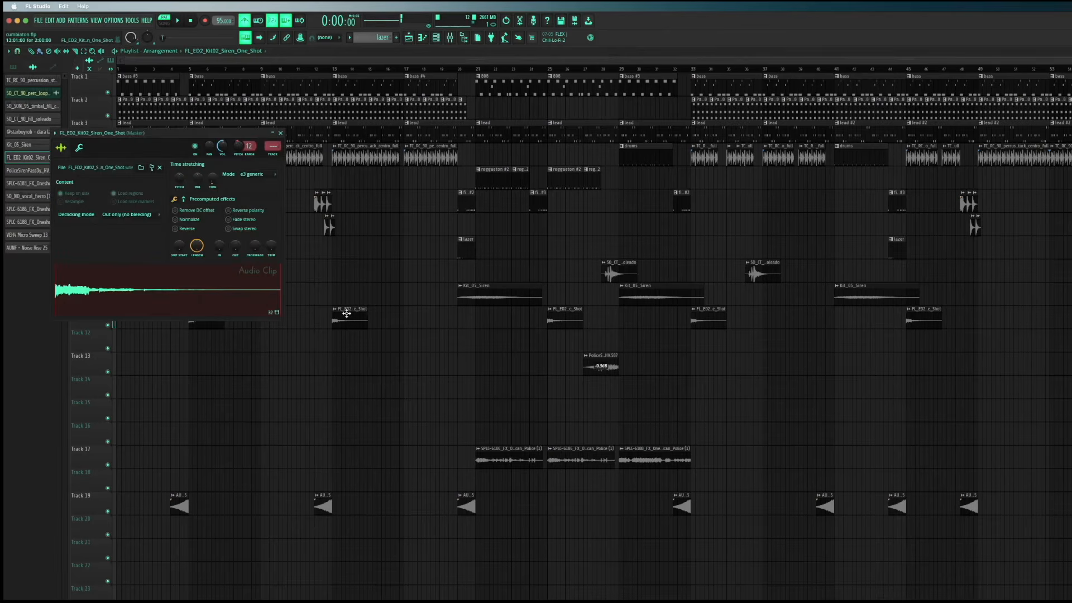
left_click(282, 133)
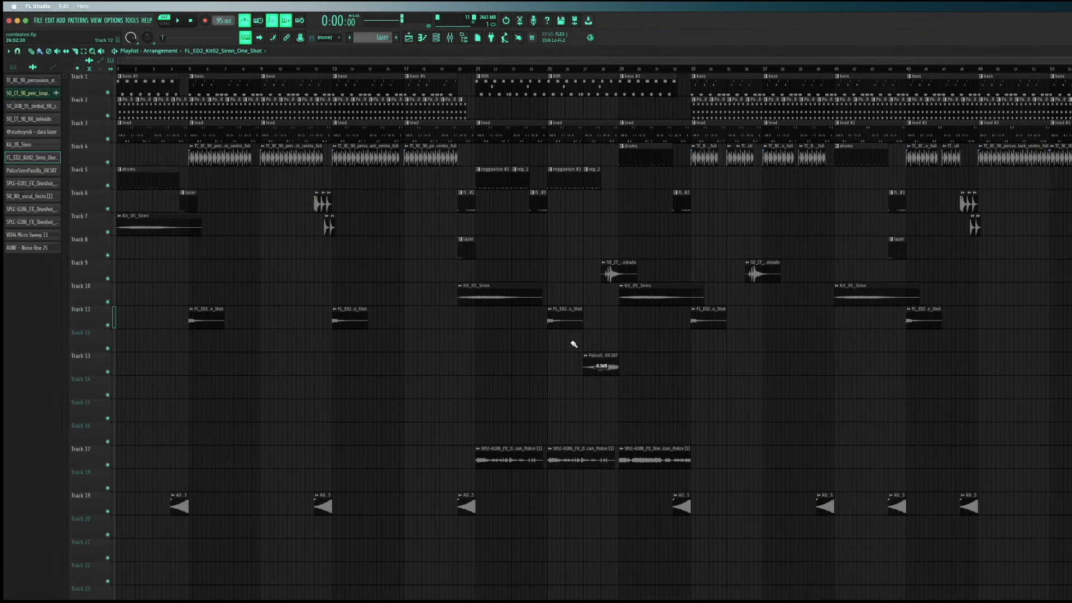
double_click(590, 366)
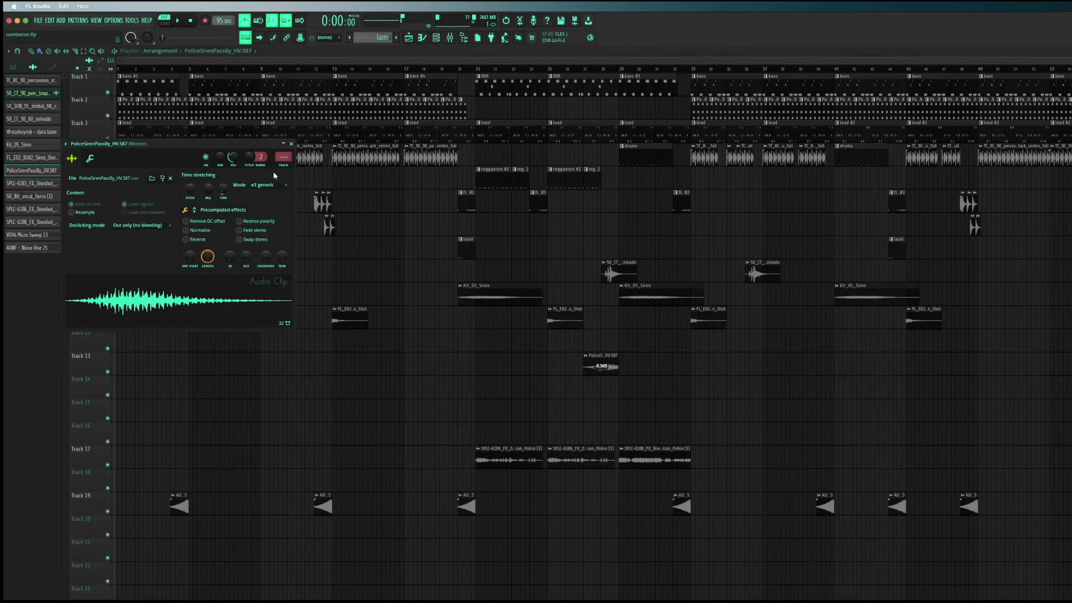
left_click(290, 144)
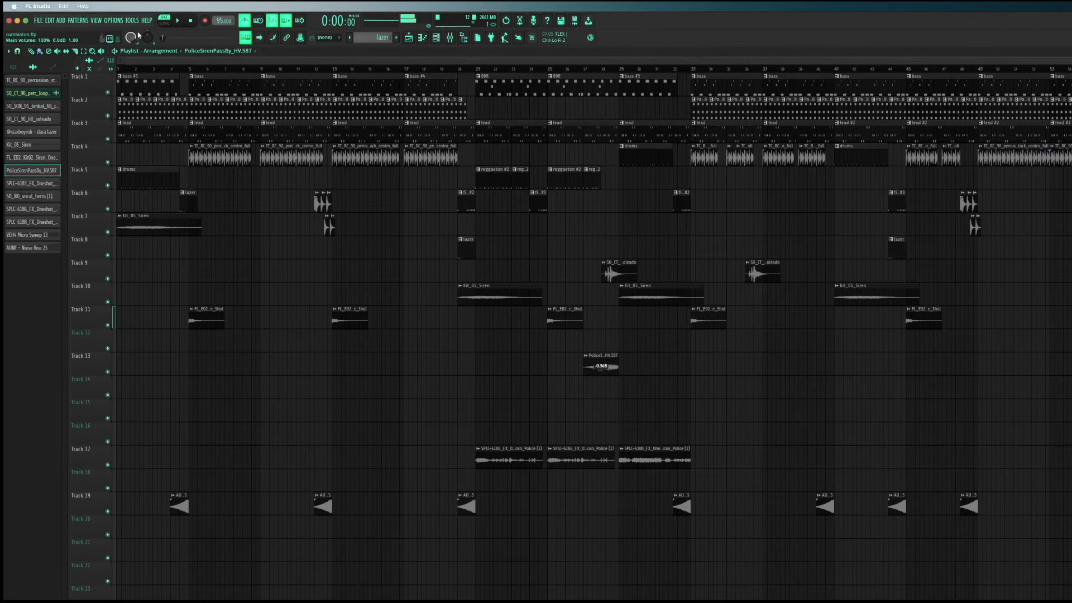
View the audio clip settings of the SPLC-6186 and SPLC-6188 Mexican police radio voice clips on Track 17
double_click(566, 458)
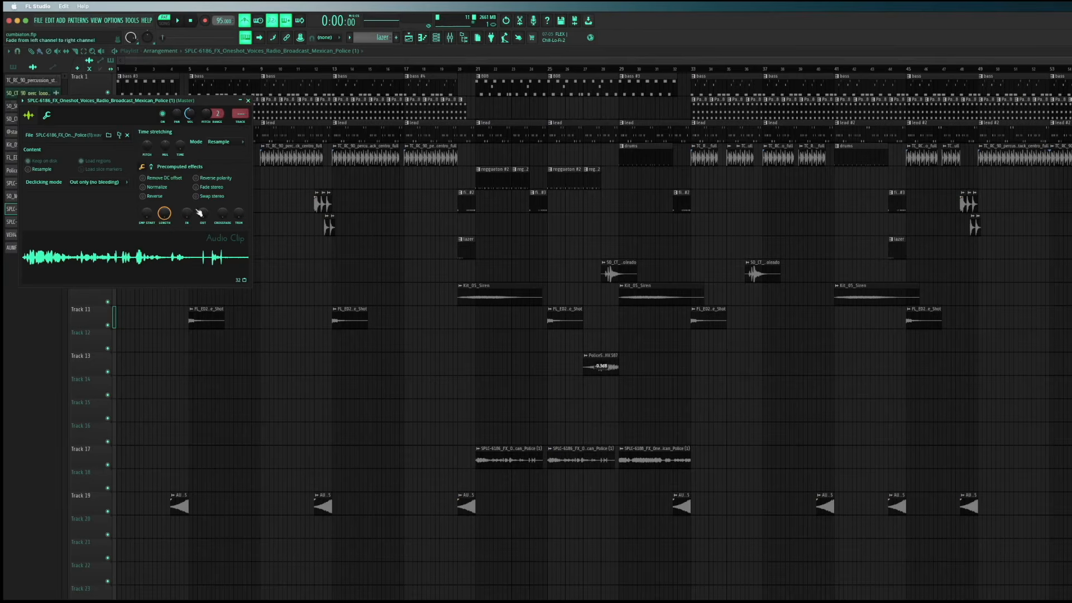
left_click(248, 101)
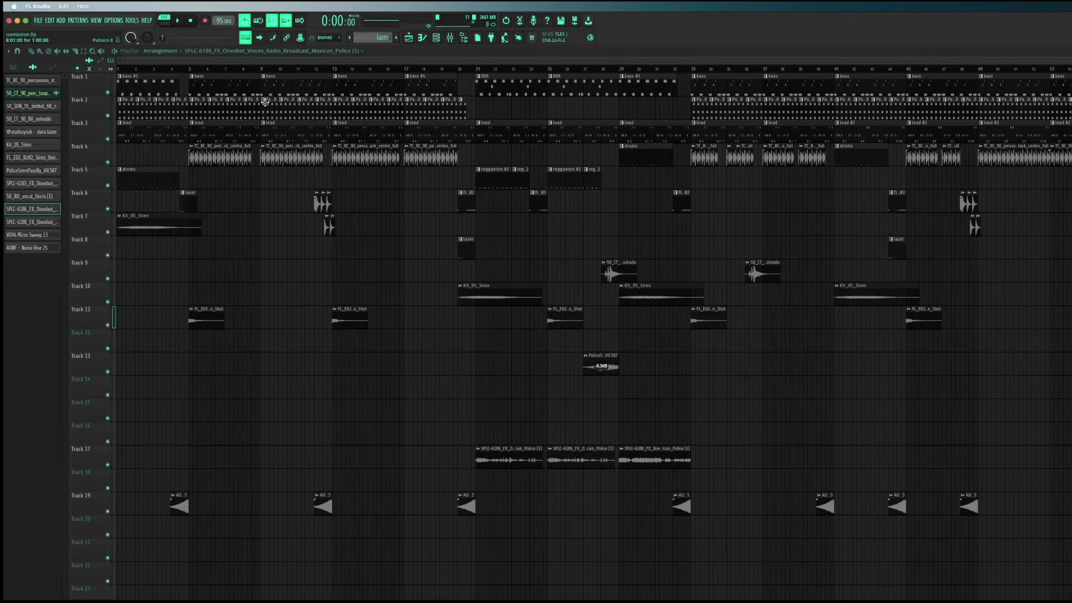
double_click(628, 450)
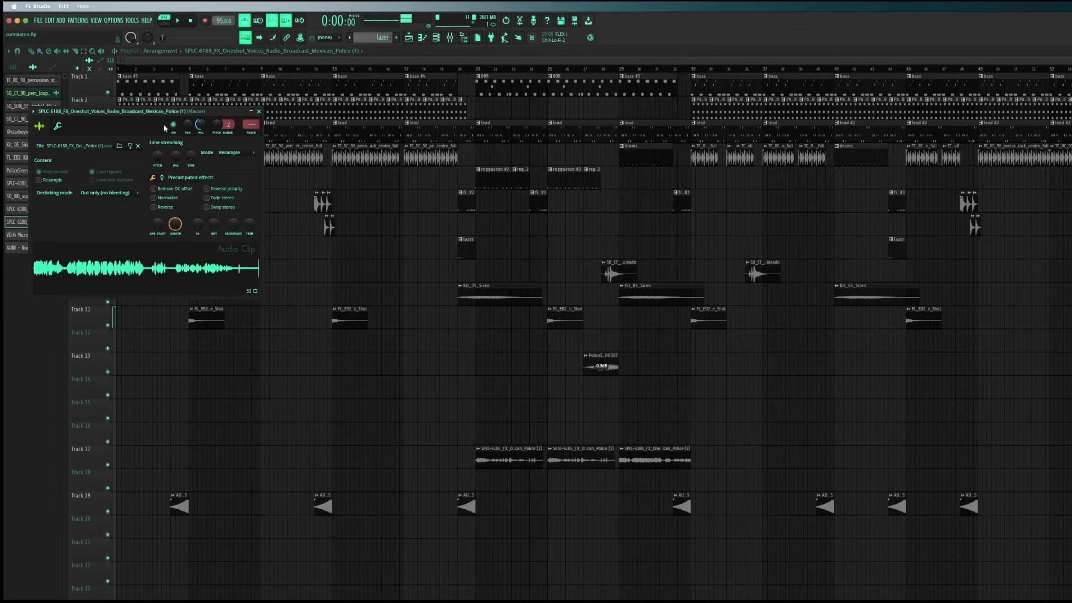
Play the full arrangement in the playlist, and stop playback
left_click(492, 69)
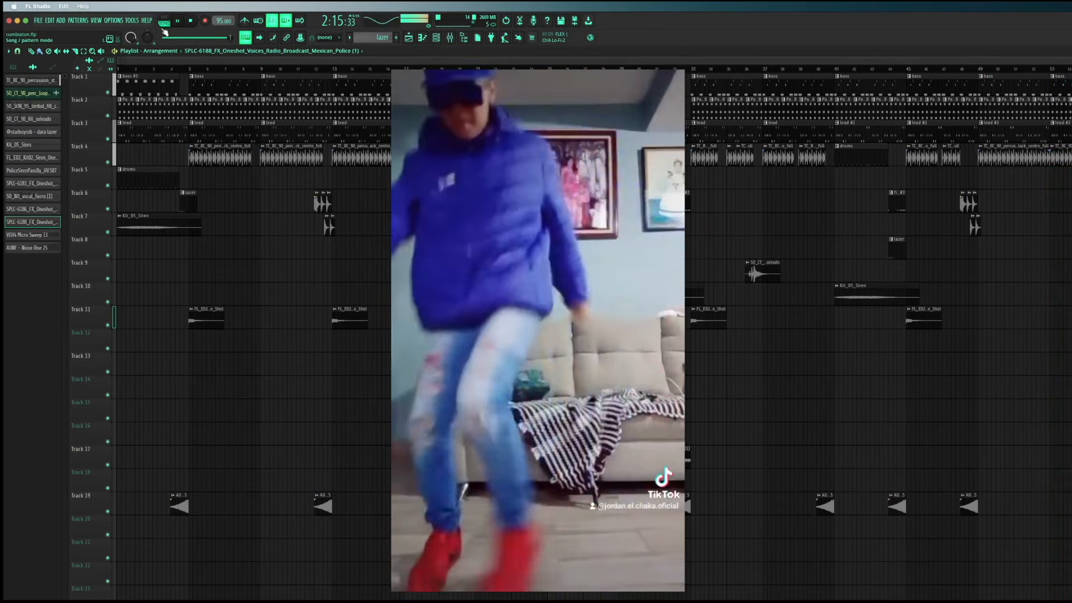
left_click(196, 21)
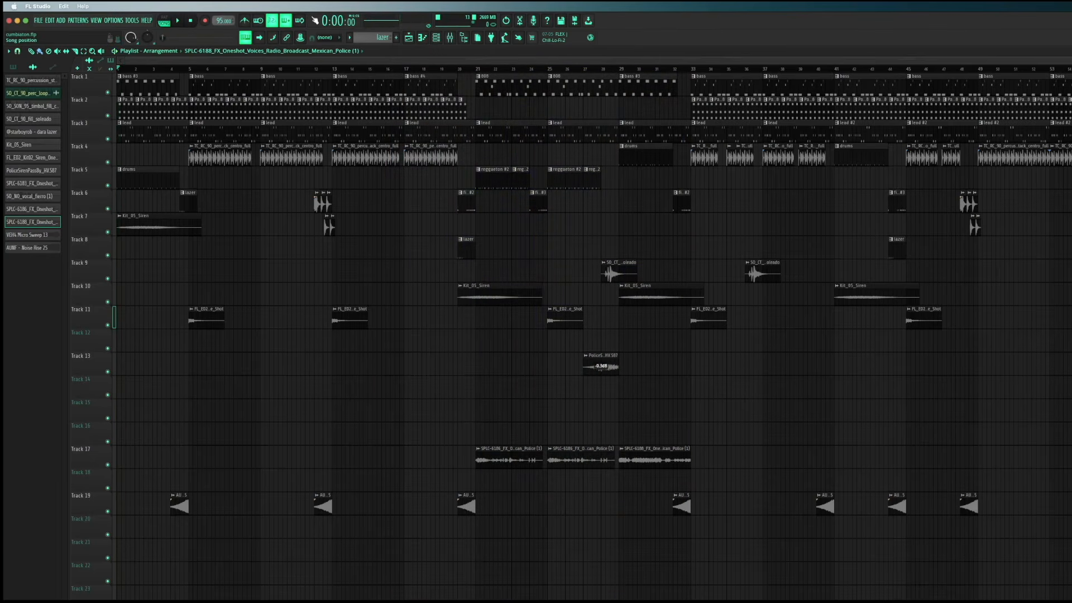